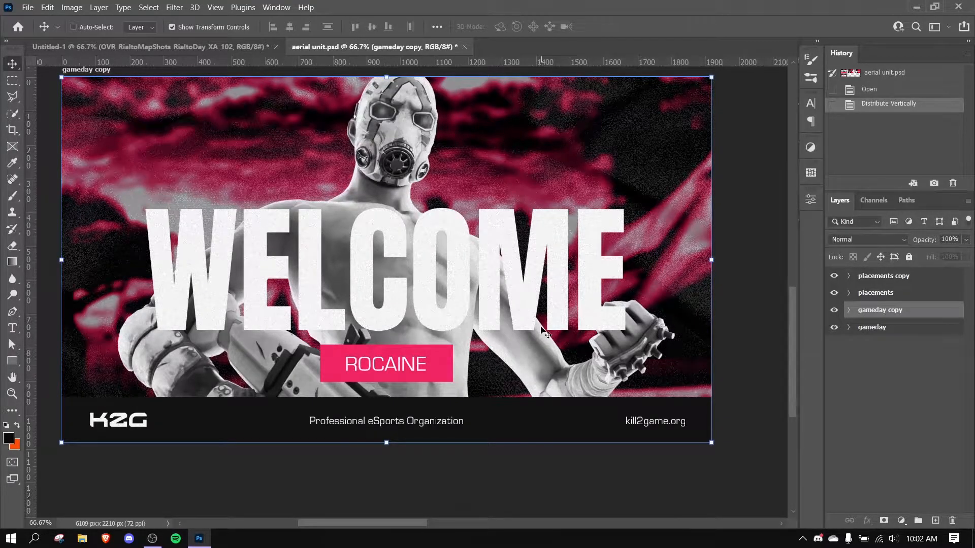
pyautogui.hotkey('ctrl', 'Tab')
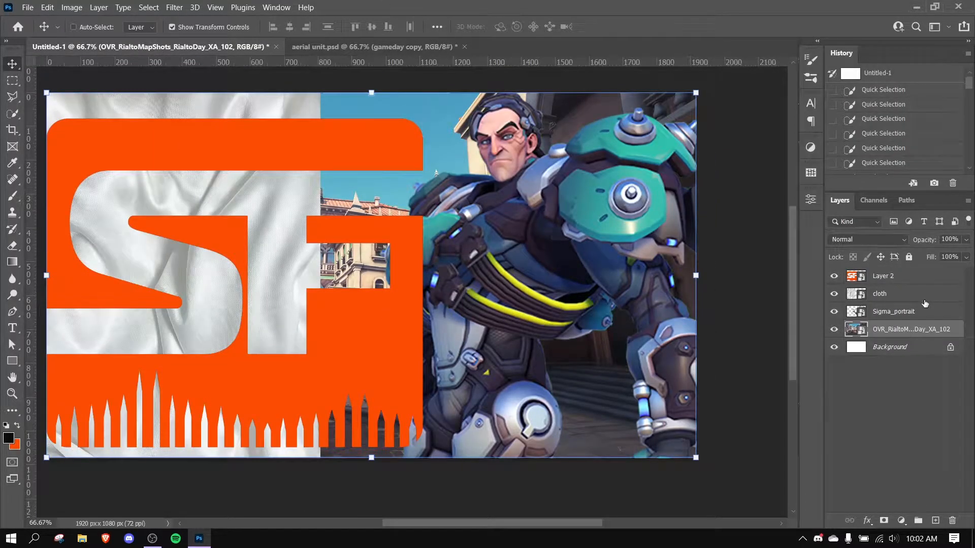
pyautogui.click(414, 47)
pyautogui.scroll(-2, 296, 255)
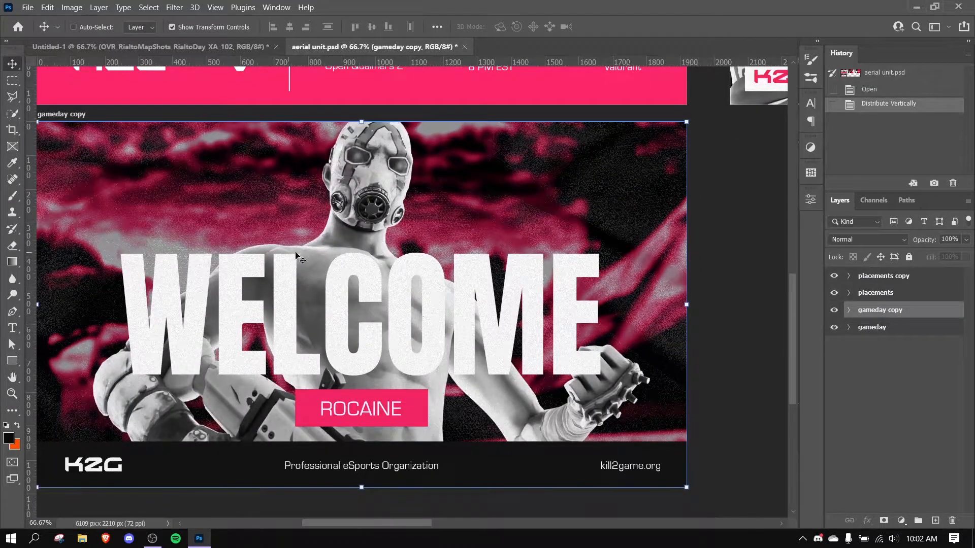
# Step: Create a new document 1920 pixels wide and 1080 pixels high
pyautogui.click(28, 7)
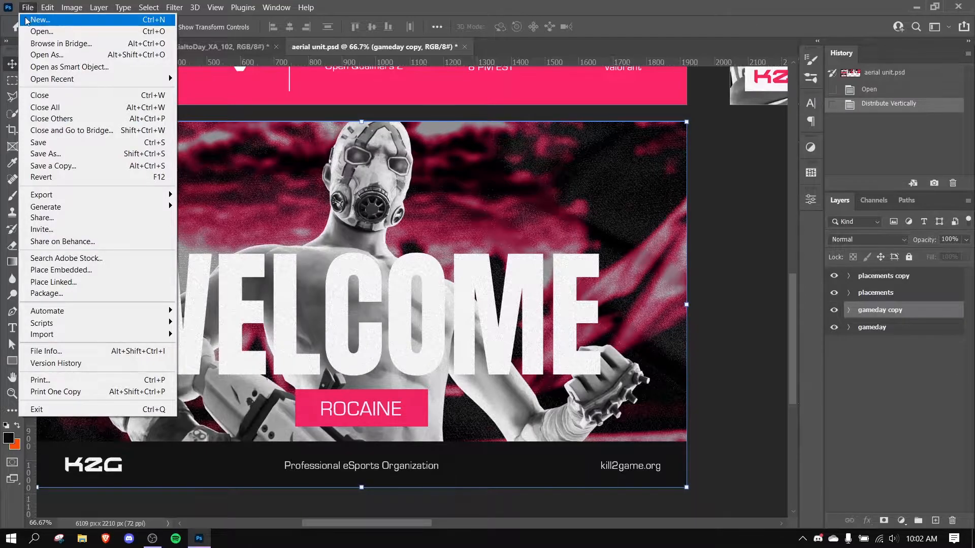
pyautogui.click(26, 21)
pyautogui.click(644, 145)
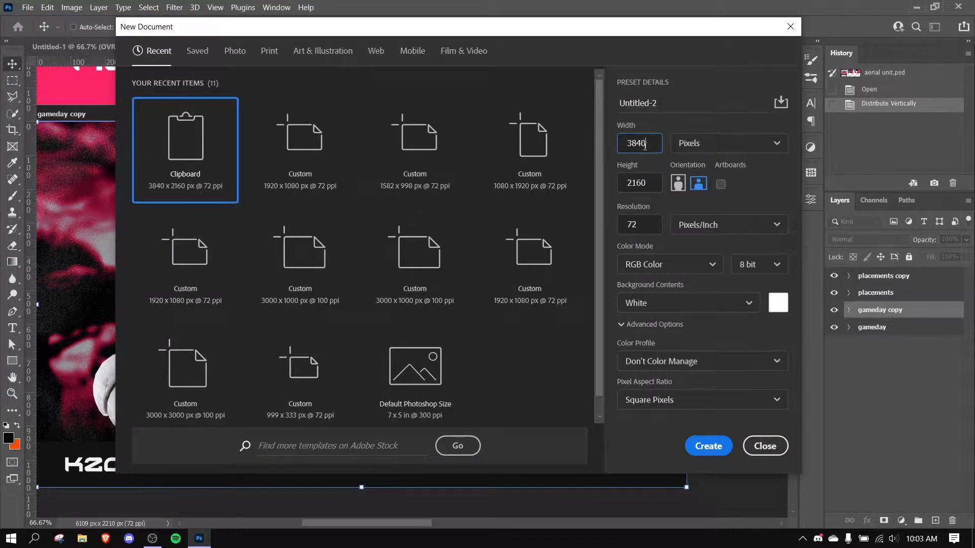
pyautogui.write('1920')
pyautogui.click(642, 184)
pyautogui.doubleClick(642, 183)
pyautogui.write('1080')
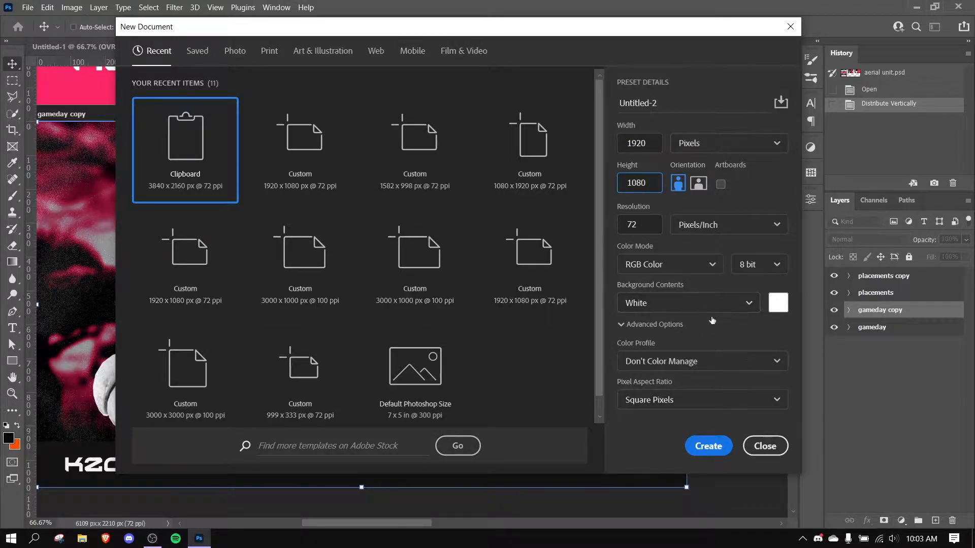
pyautogui.click(712, 453)
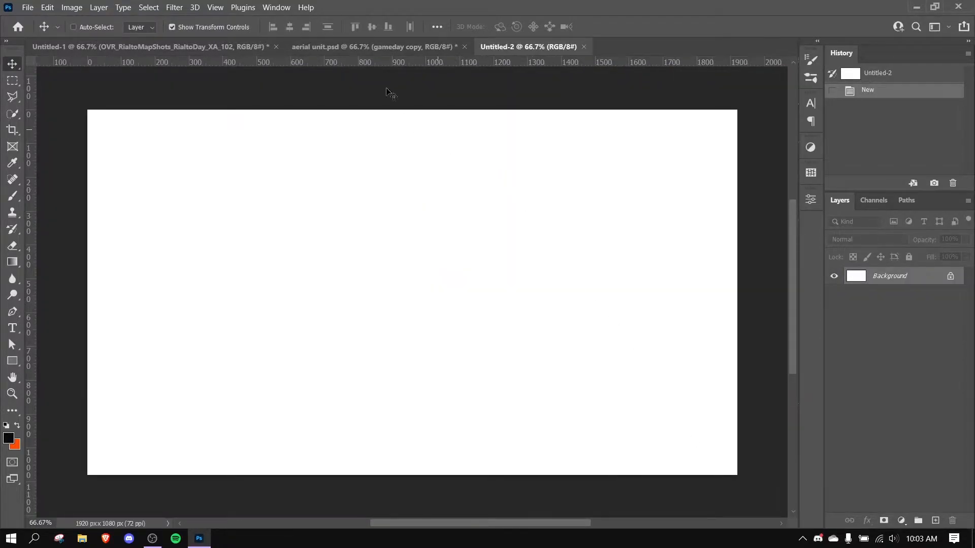
# Step: Copy the OVR_RialtoMapShots image layer from Untitled-1 into the Untitled-2 document so that it fills the canvas
pyautogui.click(370, 50)
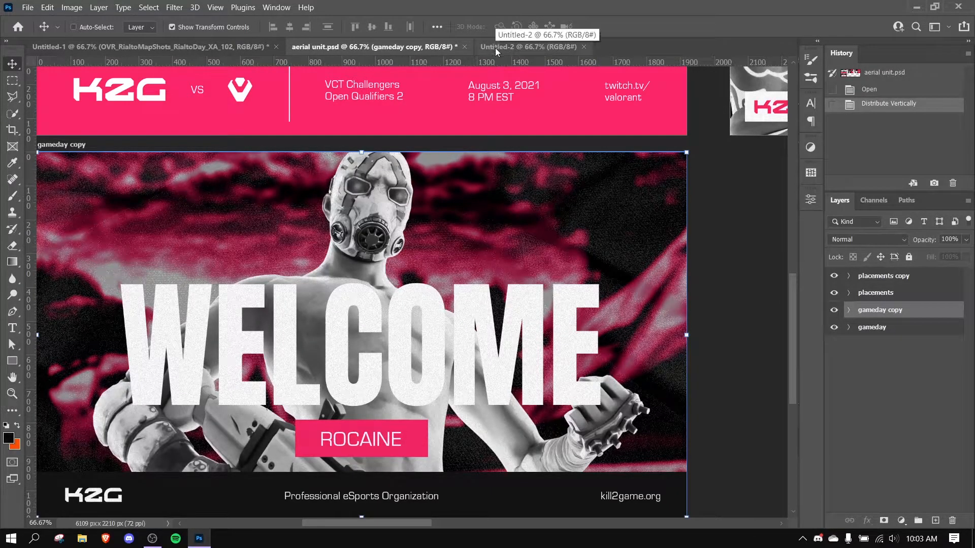
pyautogui.click(483, 50)
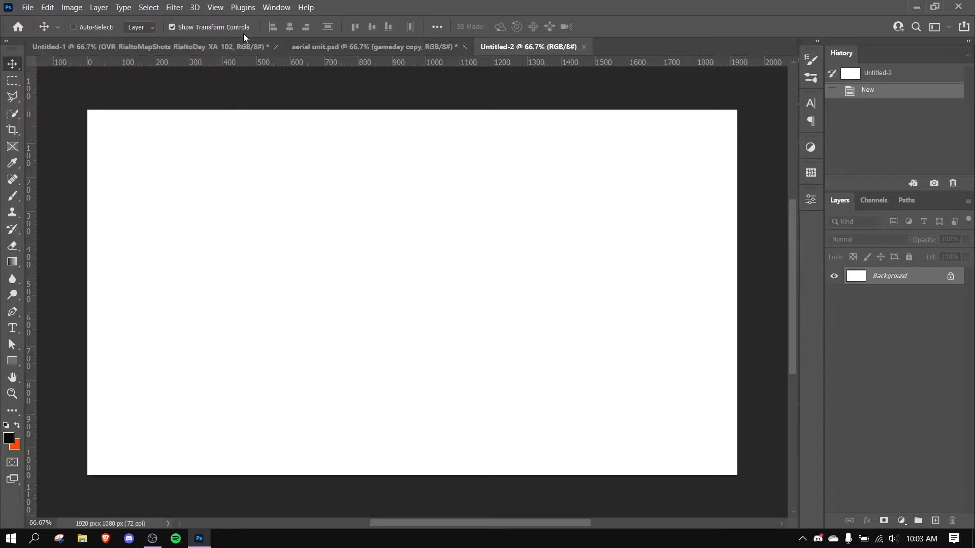
pyautogui.click(231, 43)
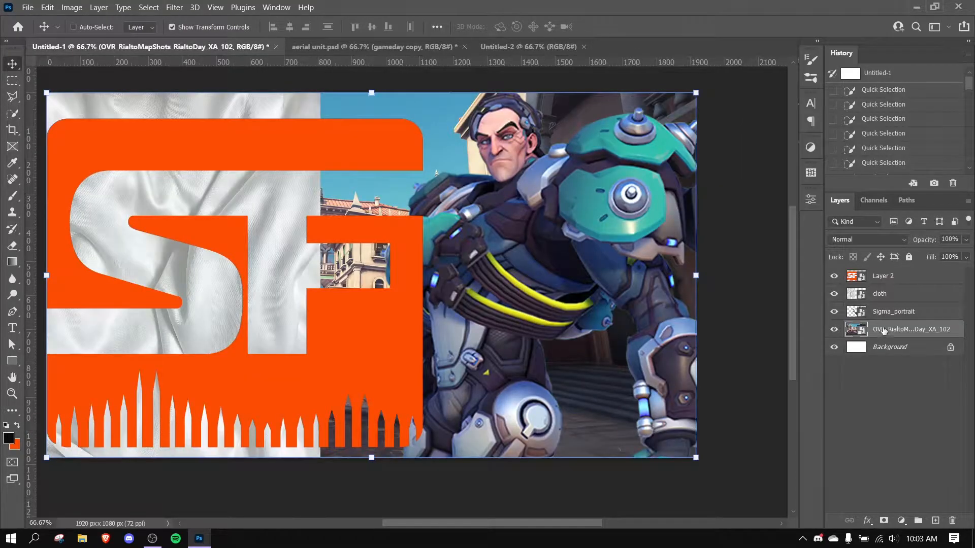
pyautogui.moveTo(902, 331); pyautogui.dragTo(516, 250)
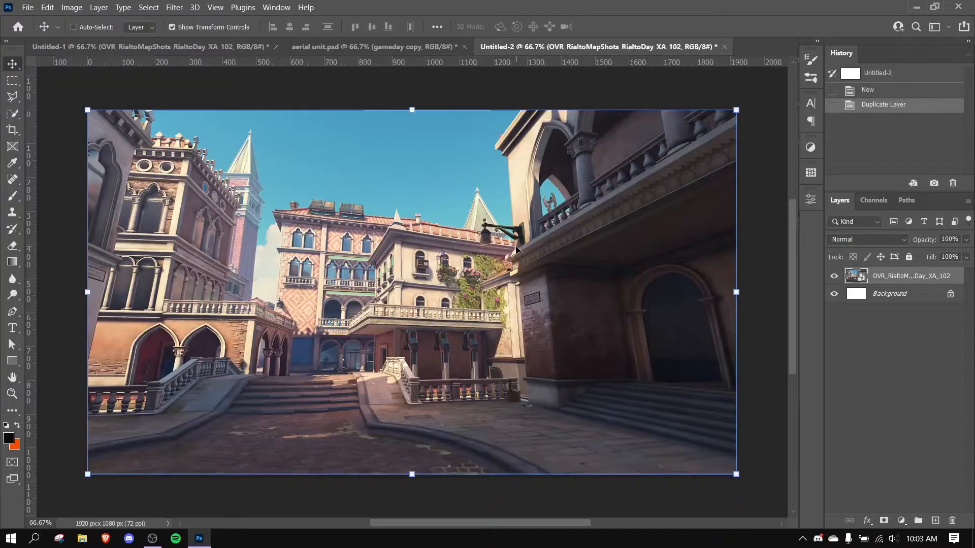
pyautogui.click(28, 7)
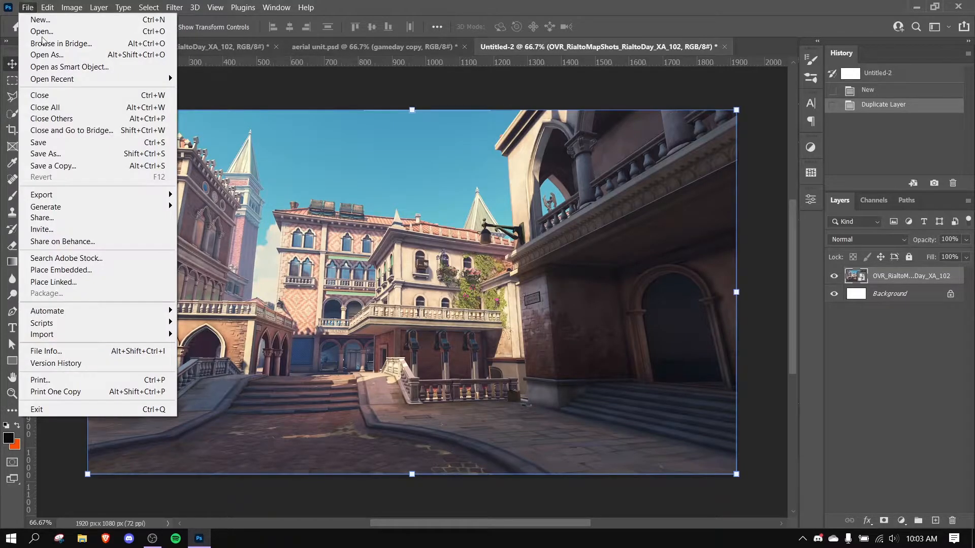
pyautogui.click(446, 313)
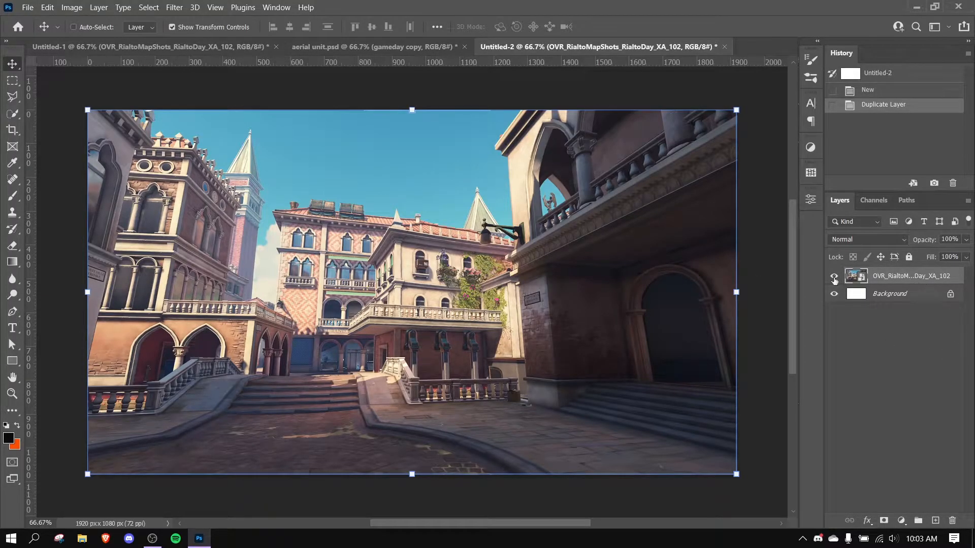
pyautogui.rightClick(889, 281)
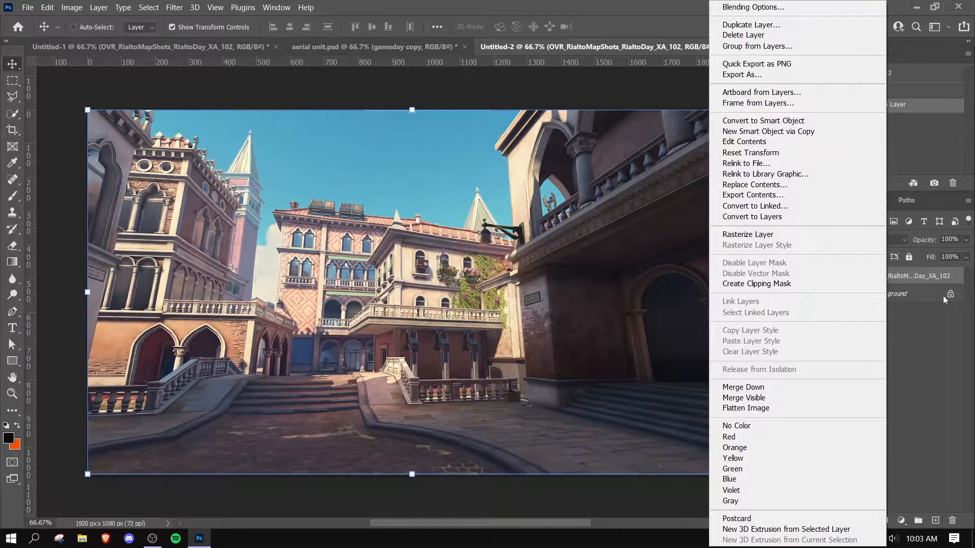
pyautogui.rightClick(916, 279)
pyautogui.click(944, 374)
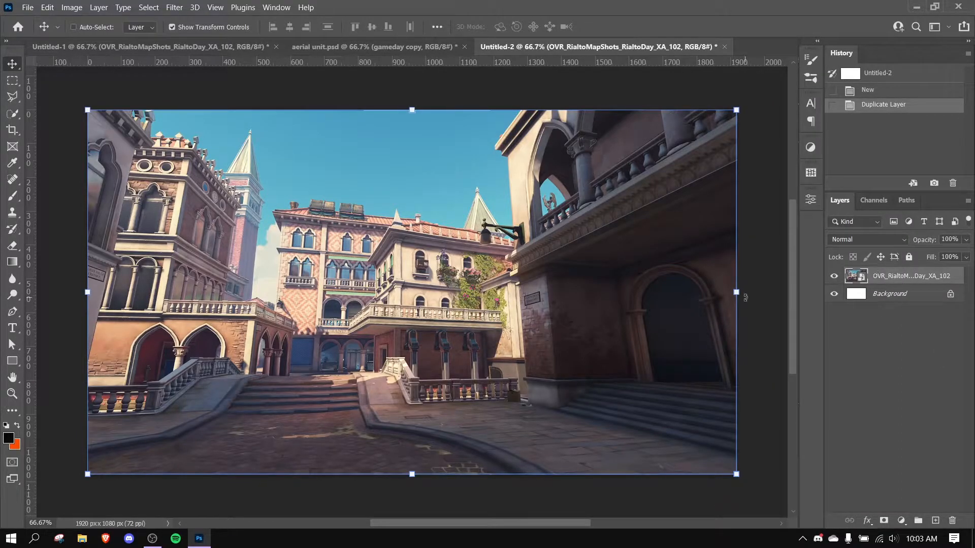
# Step: Apply a Gaussian Blur with a radius of 8.0 pixels to the Rialto image layer
pyautogui.click(173, 7)
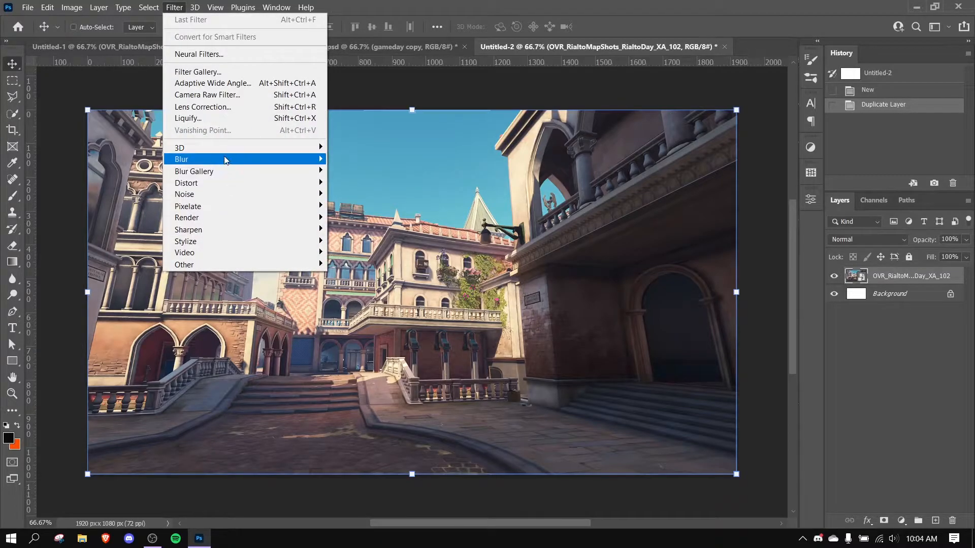
pyautogui.moveTo(240, 163)
pyautogui.click(360, 206)
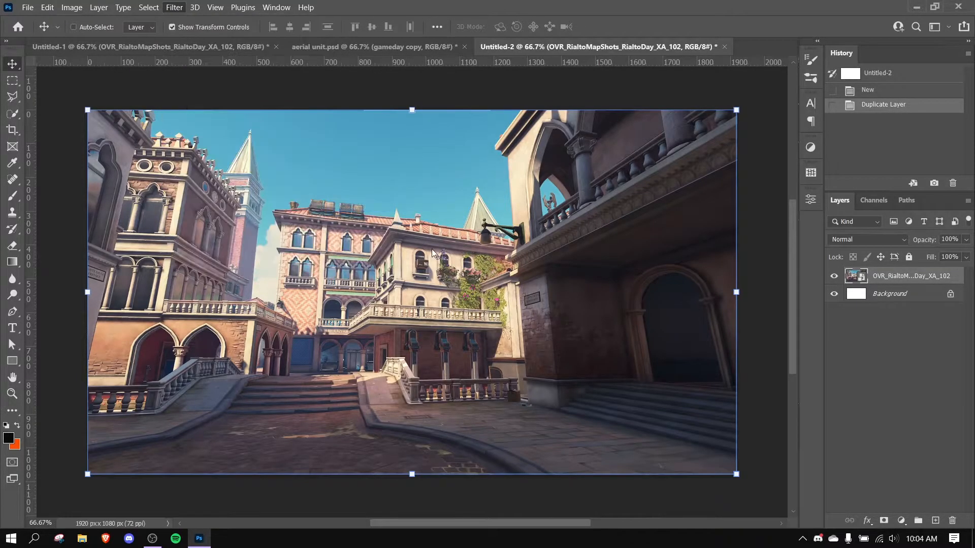
pyautogui.moveTo(433, 285)
pyautogui.mouseDown()
pyautogui.moveTo(516, 290)
pyautogui.moveTo(434, 290)
pyautogui.mouseUp()
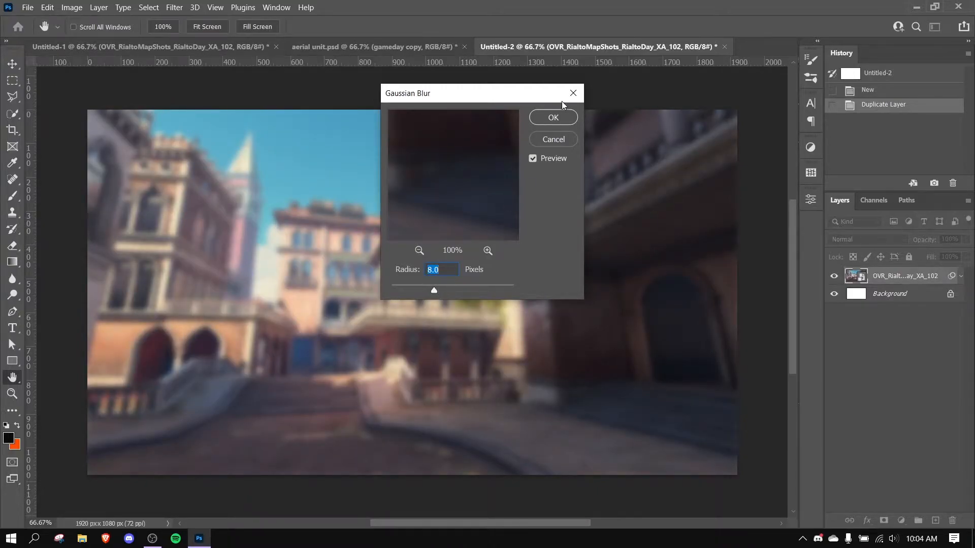
pyautogui.click(543, 122)
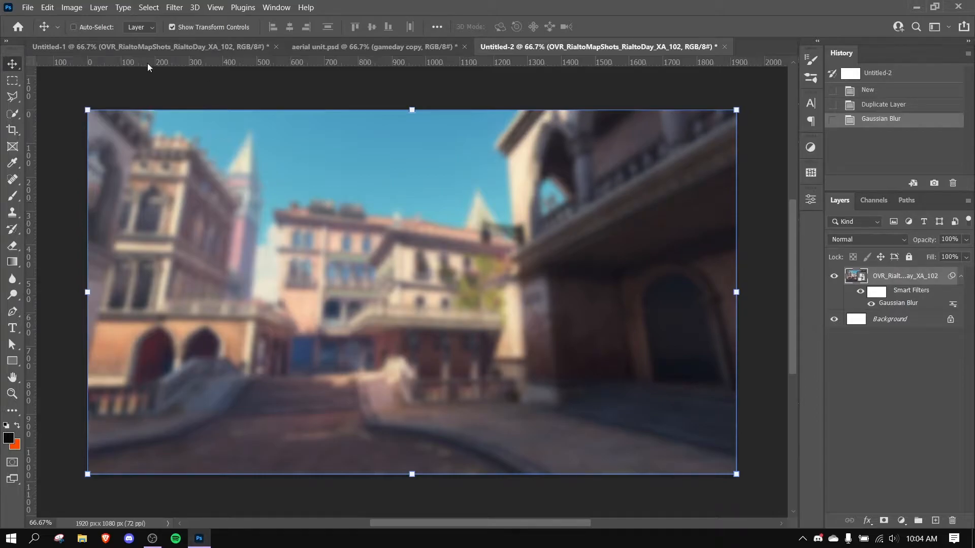
# Step: Add a Gradient Map adjustment layer above the blurred Rialto image
pyautogui.click(365, 46)
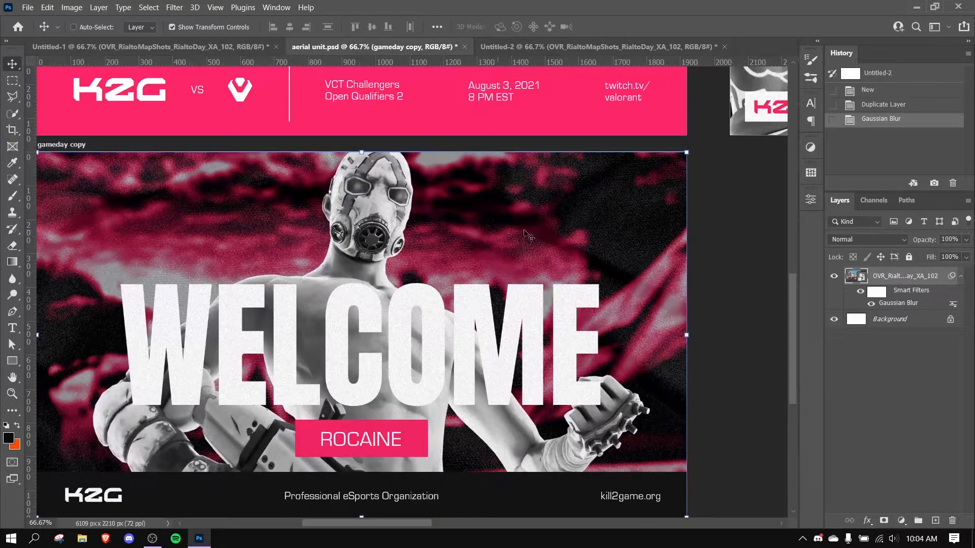
pyautogui.click(557, 50)
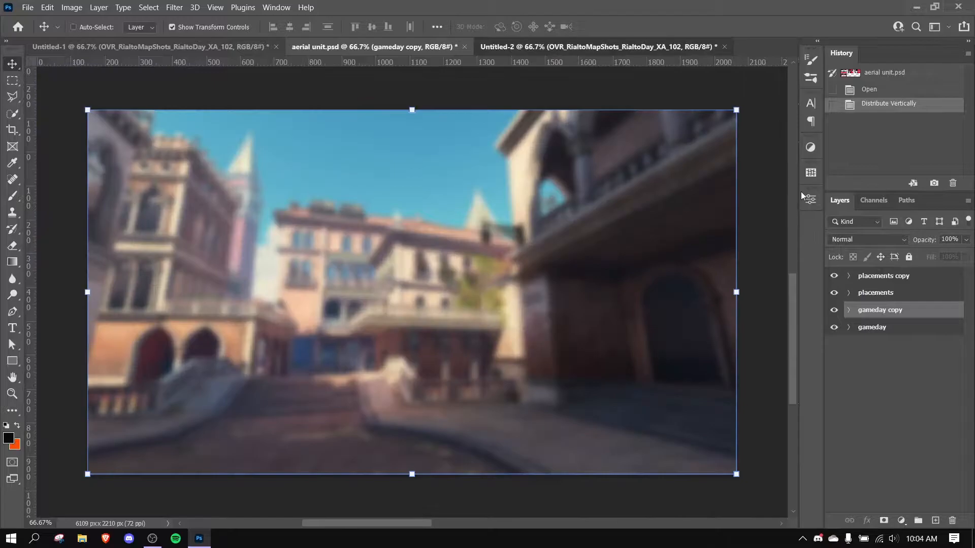
pyautogui.click(812, 147)
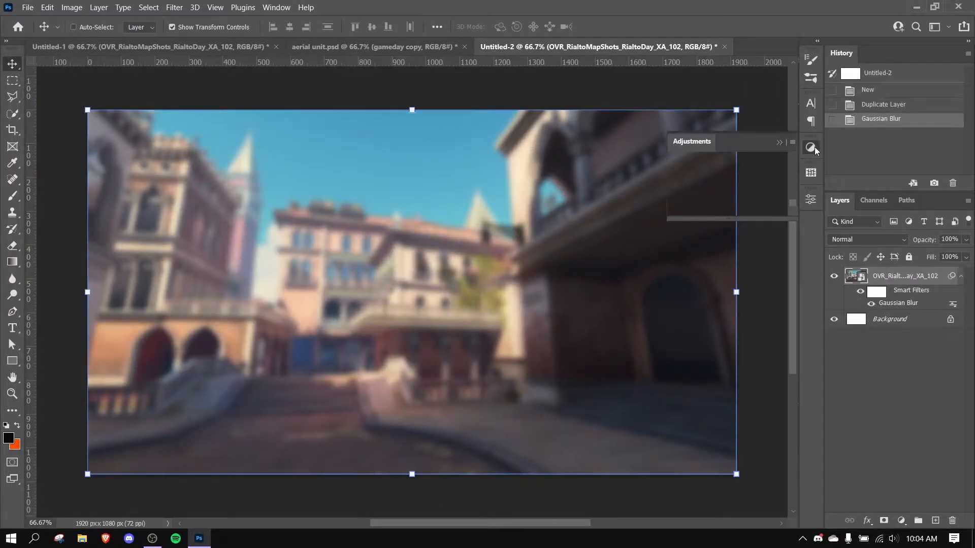
pyautogui.click(902, 521)
pyautogui.click(891, 501)
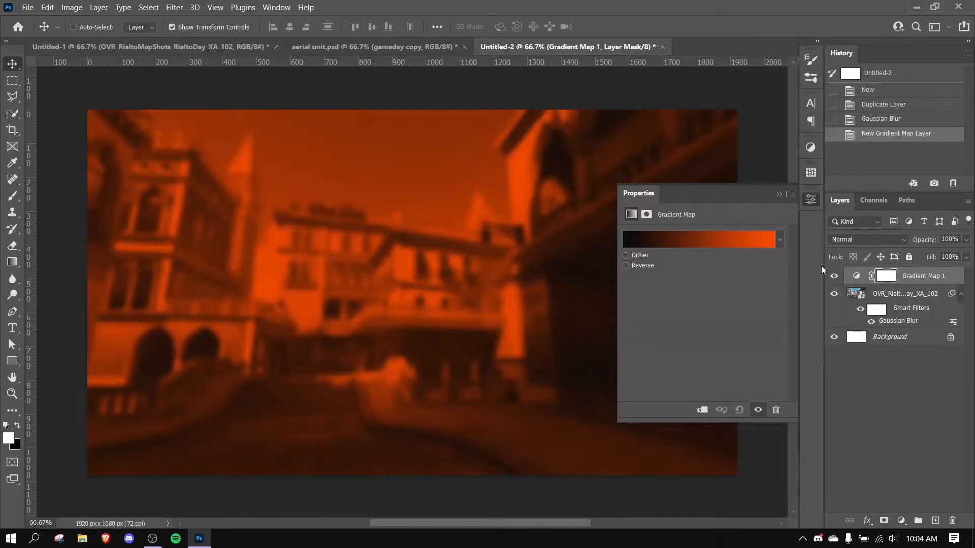
# Step: Edit the map's gradient by moving the orange colour stop to 50% and adding a white stop at 100%
pyautogui.click(720, 239)
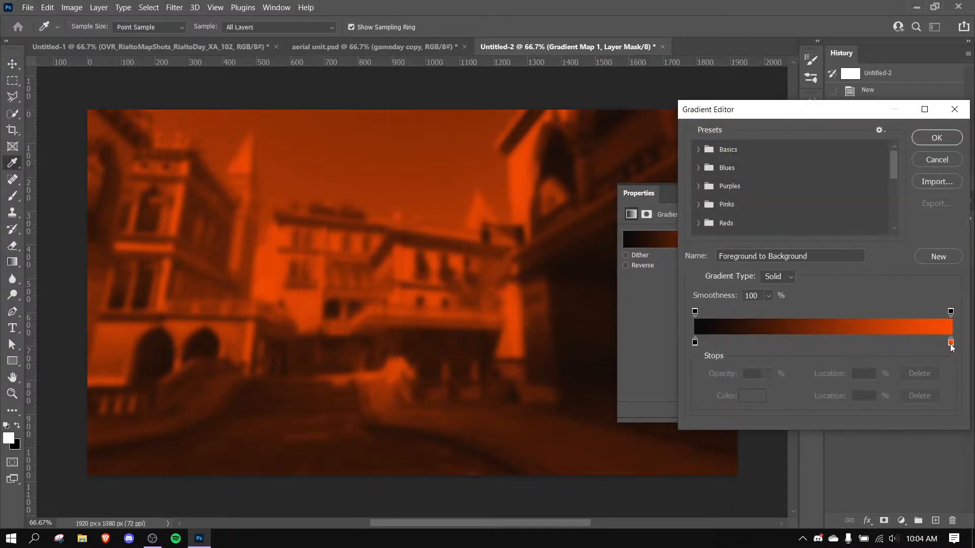
pyautogui.moveTo(952, 347); pyautogui.dragTo(825, 346)
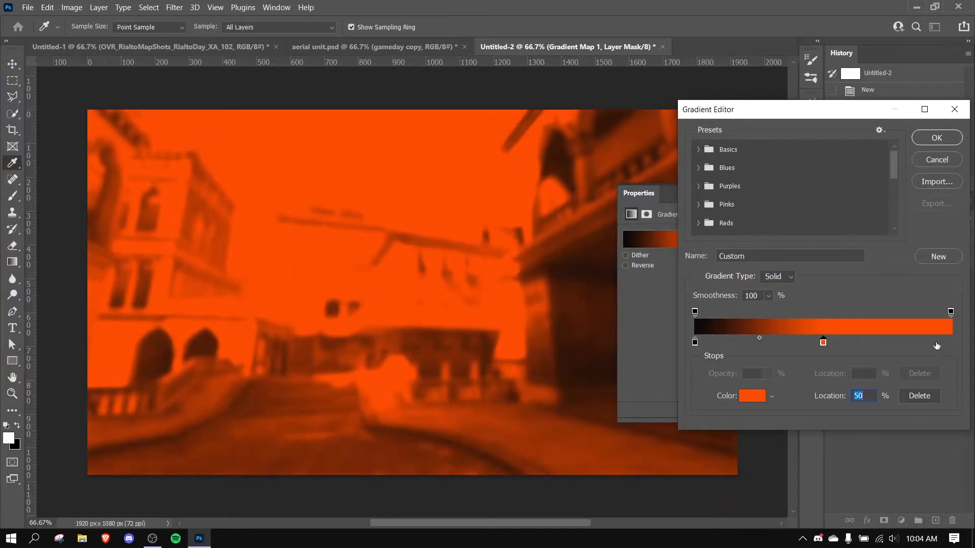
pyautogui.moveTo(936, 346); pyautogui.dragTo(959, 346)
pyautogui.click(756, 396)
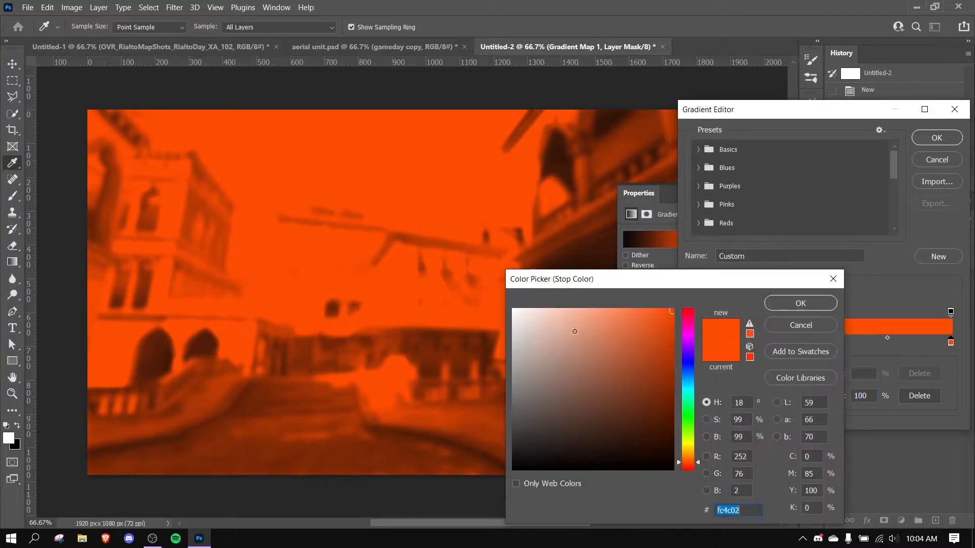
pyautogui.click(514, 309)
pyautogui.click(815, 308)
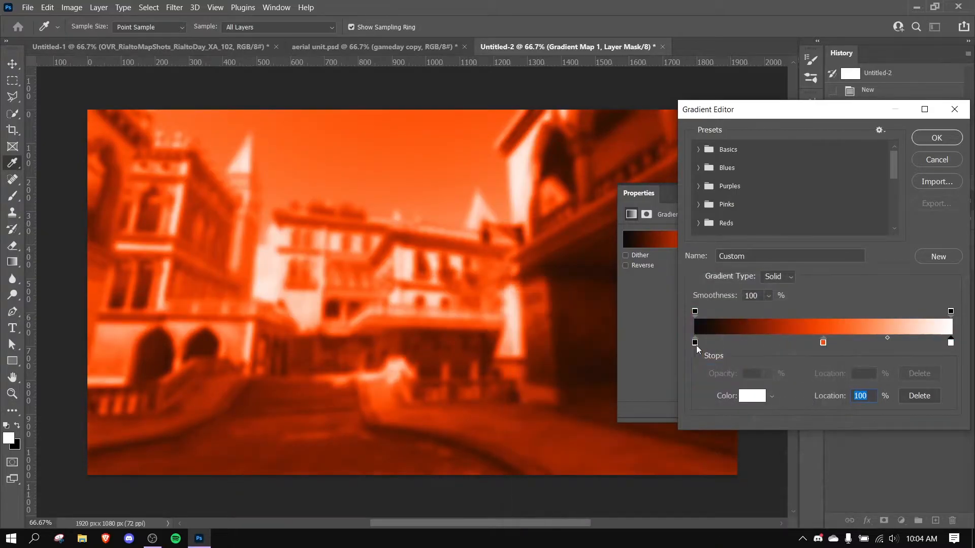
# Step: Move the gradient's black stop to 21% and its white stop to 75%, keep the middle stop at fc4c02, and apply the gradient
pyautogui.click(694, 343)
pyautogui.moveTo(695, 345); pyautogui.dragTo(758, 344)
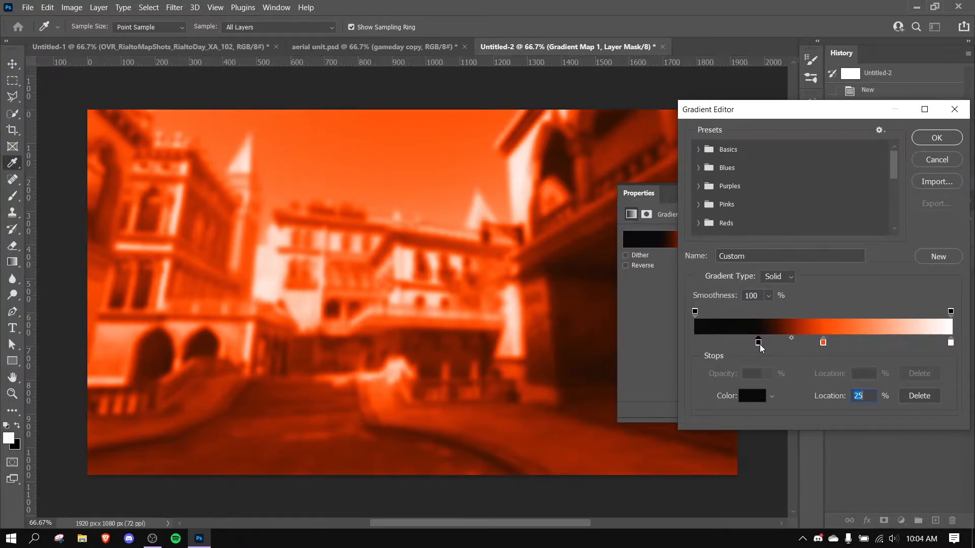
pyautogui.moveTo(951, 344); pyautogui.dragTo(888, 337)
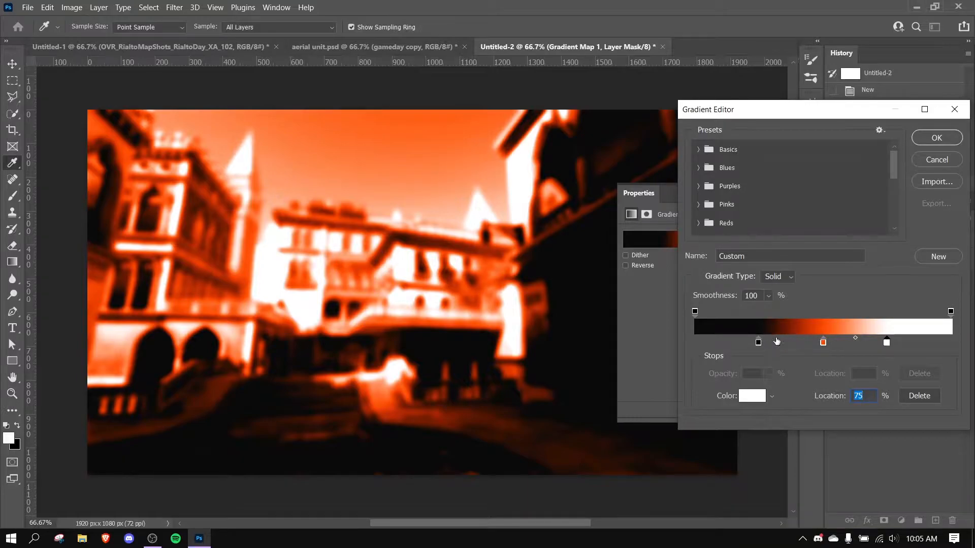
pyautogui.click(823, 343)
pyautogui.click(743, 402)
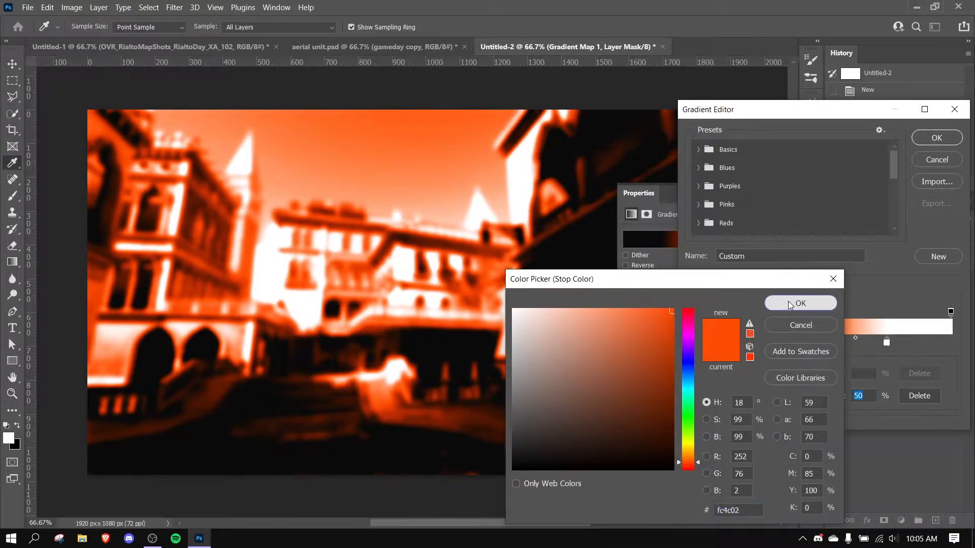
pyautogui.click(787, 301)
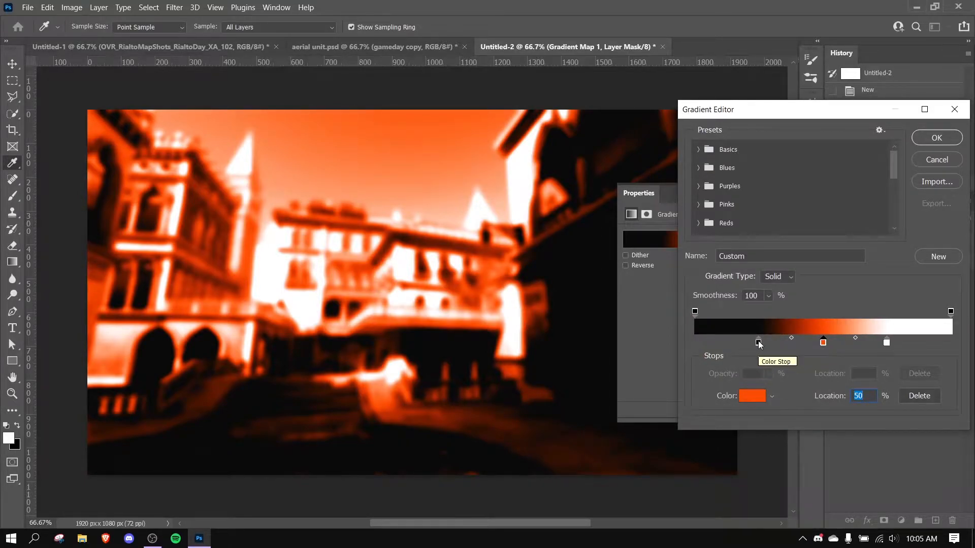
pyautogui.moveTo(759, 344); pyautogui.dragTo(751, 345)
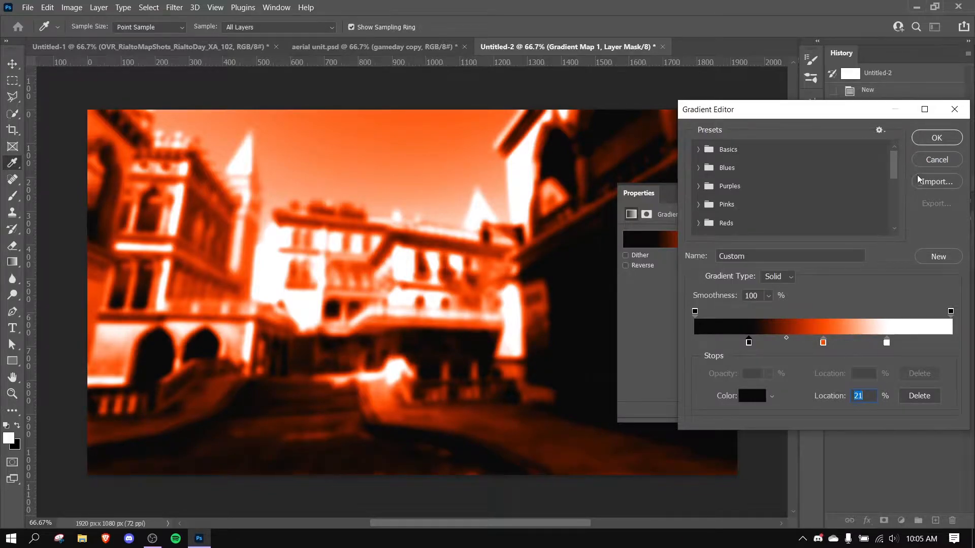
pyautogui.click(928, 140)
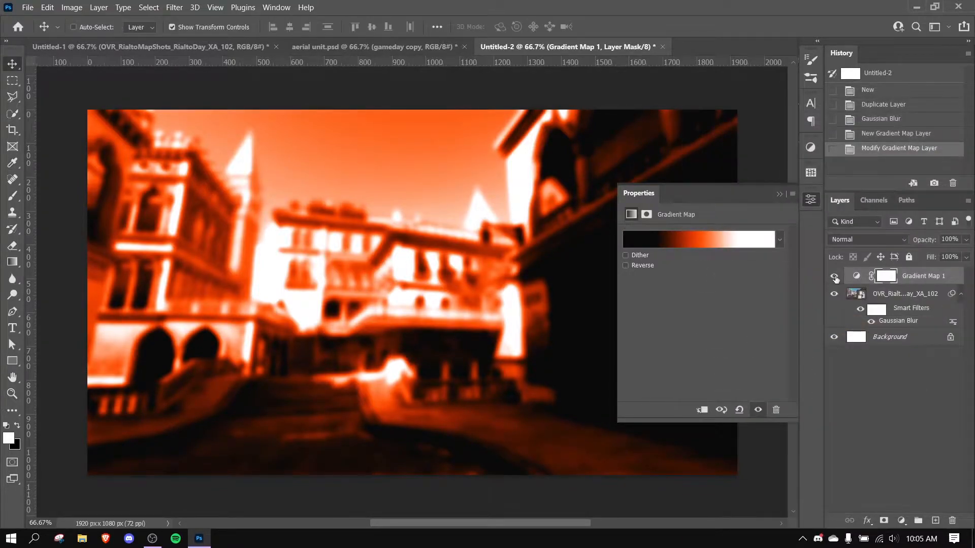
# Step: Compare the orange gradient-mapped background in Untitled-2 with the welcome graphic in aerial unit.psd
pyautogui.click(921, 295)
pyautogui.click(914, 276)
pyautogui.click(337, 48)
pyautogui.click(230, 47)
pyautogui.click(362, 47)
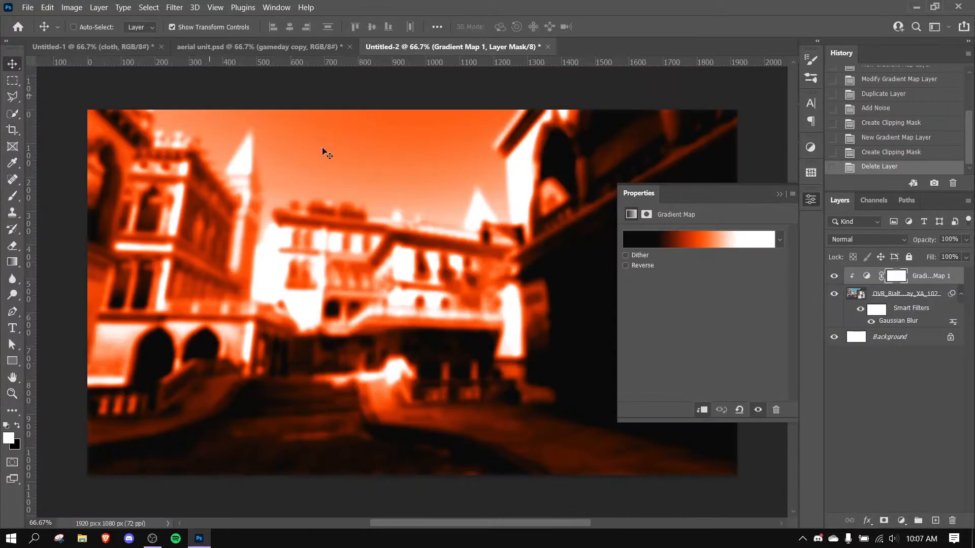
pyautogui.click(244, 47)
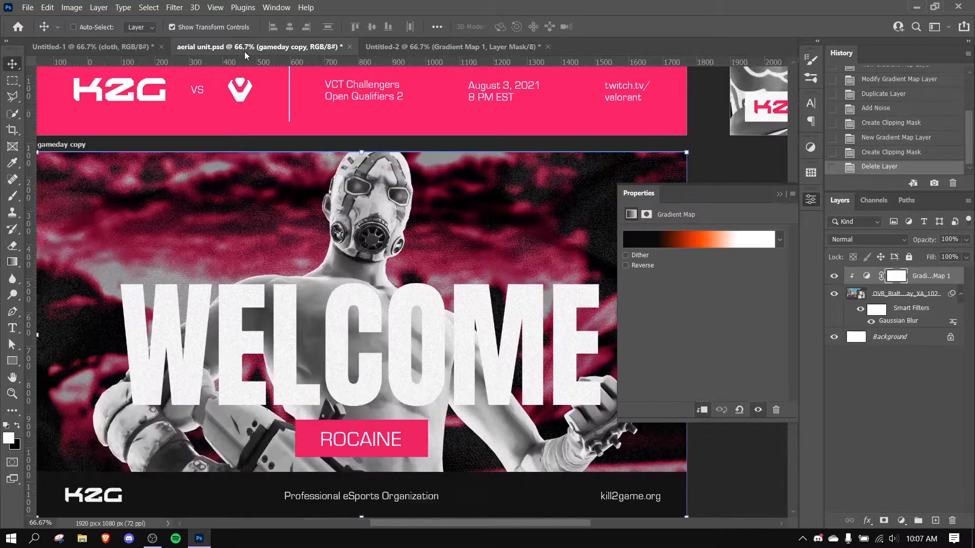
pyautogui.click(810, 203)
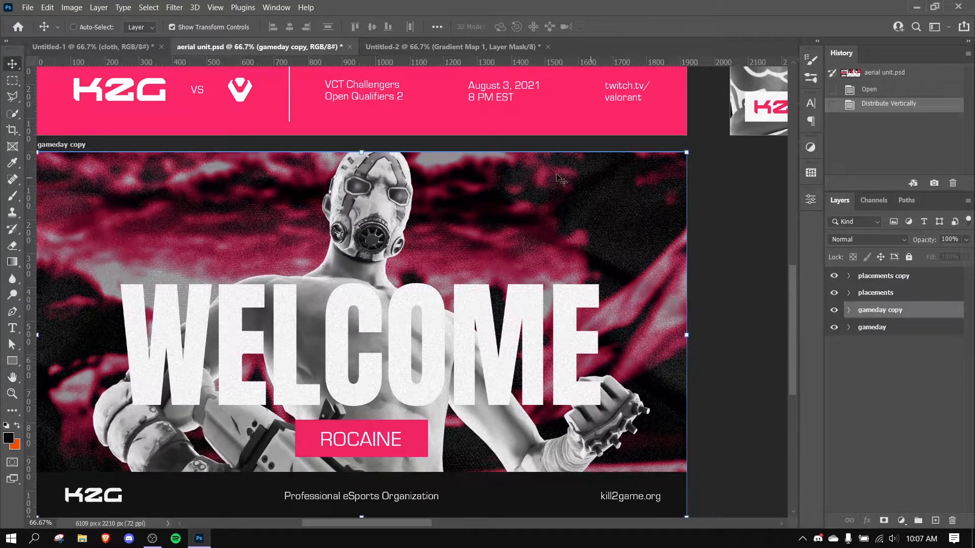
# Step: Copy the cloth layer from the Untitled-1 document into Untitled-2, above the gradient-mapped Rialto background
pyautogui.click(122, 47)
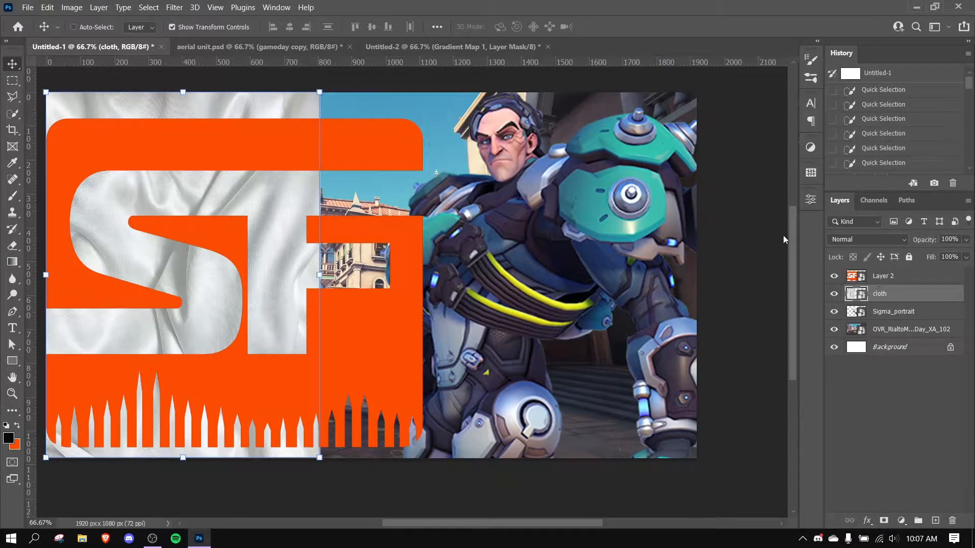
pyautogui.moveTo(454, 51); pyautogui.dragTo(609, 307)
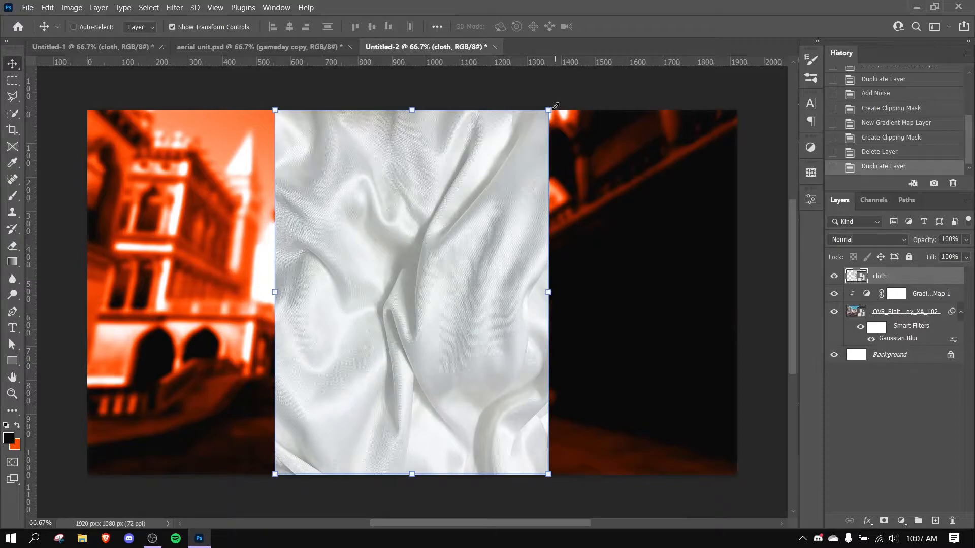
# Step: Rotate the cloth image 90° and enlarge it until it covers the whole canvas
pyautogui.click(666, 437)
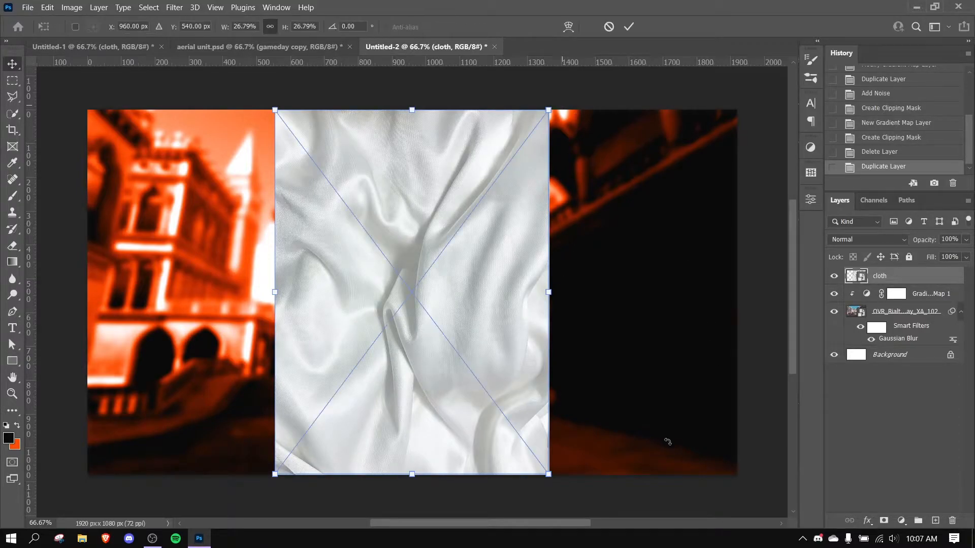
pyautogui.moveTo(684, 440); pyautogui.dragTo(545, 396)
pyautogui.press('Return')
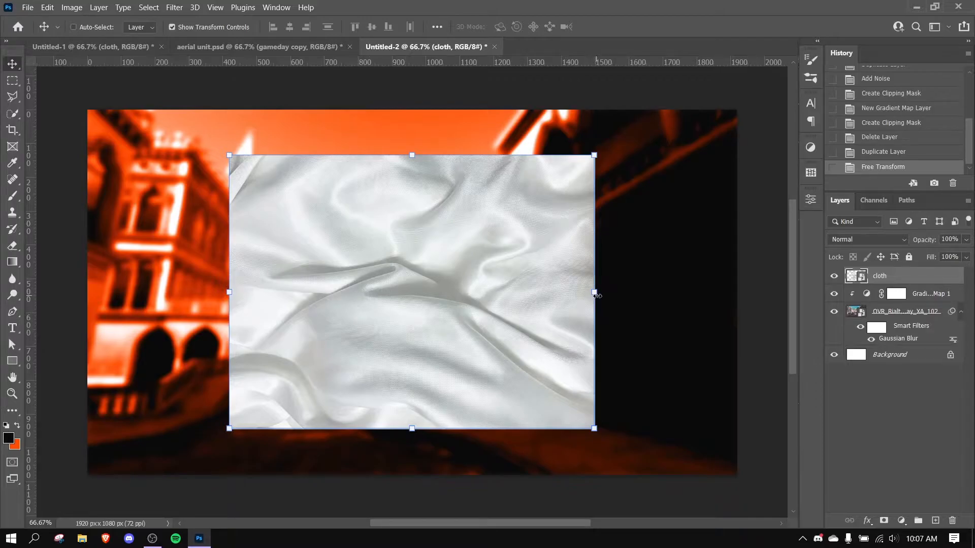
pyautogui.moveTo(635, 296); pyautogui.dragTo(765, 297)
pyautogui.press('Return')
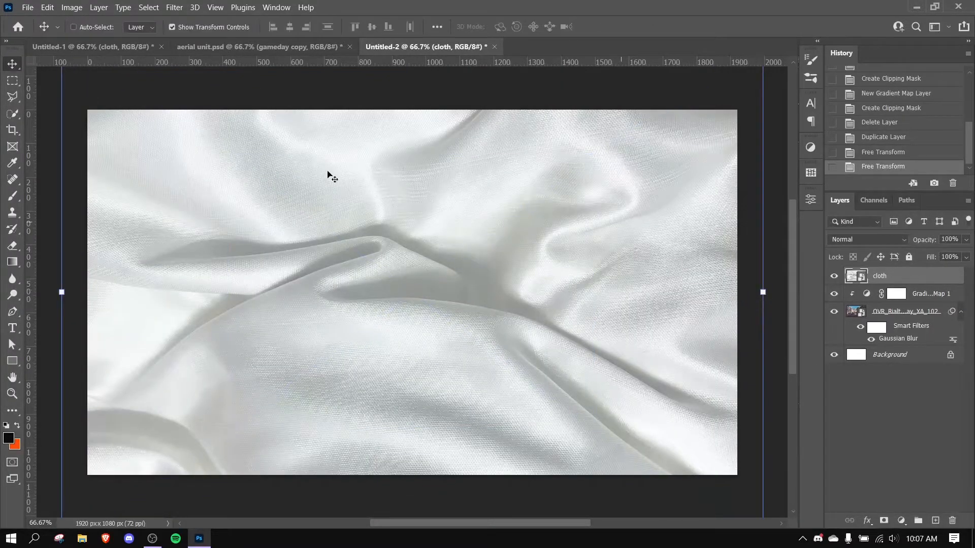
pyautogui.click(181, 12)
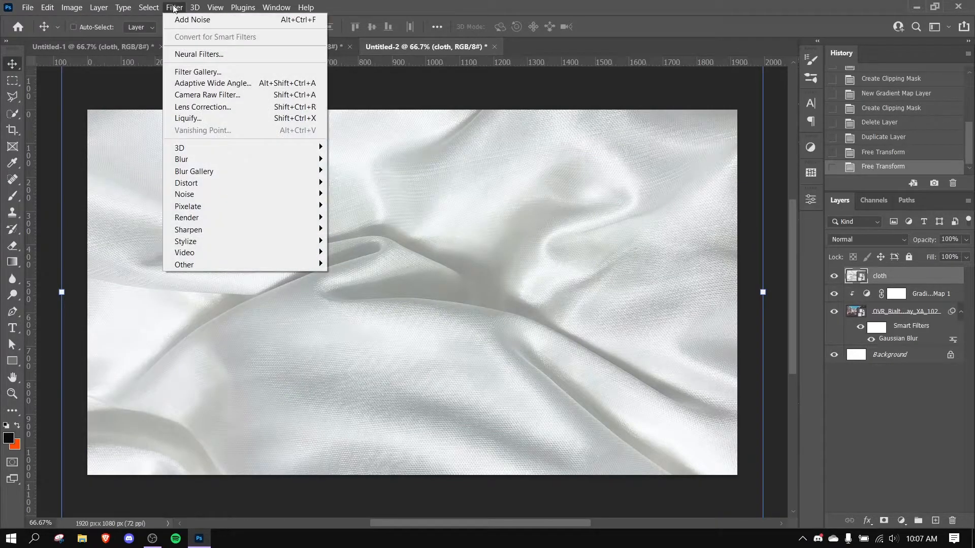
pyautogui.moveTo(211, 196)
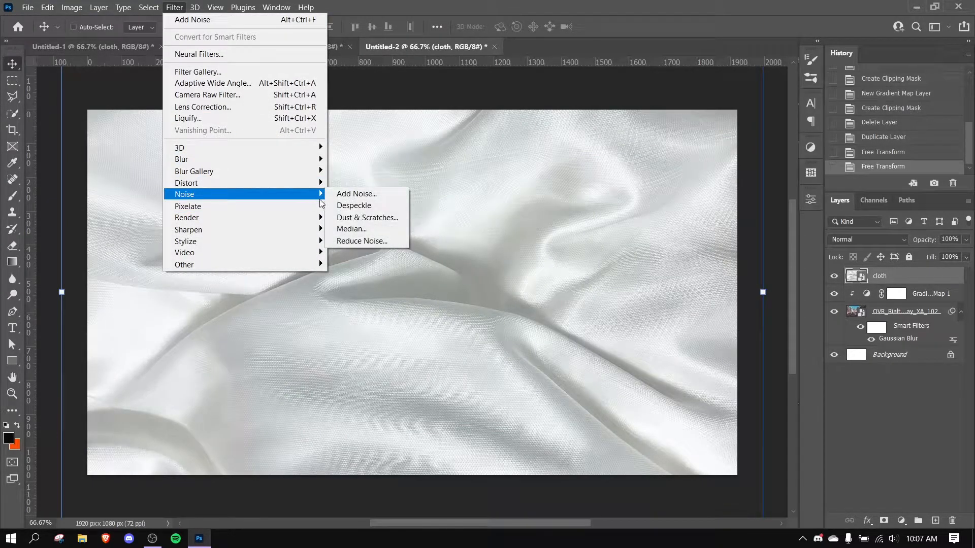
pyautogui.click(349, 199)
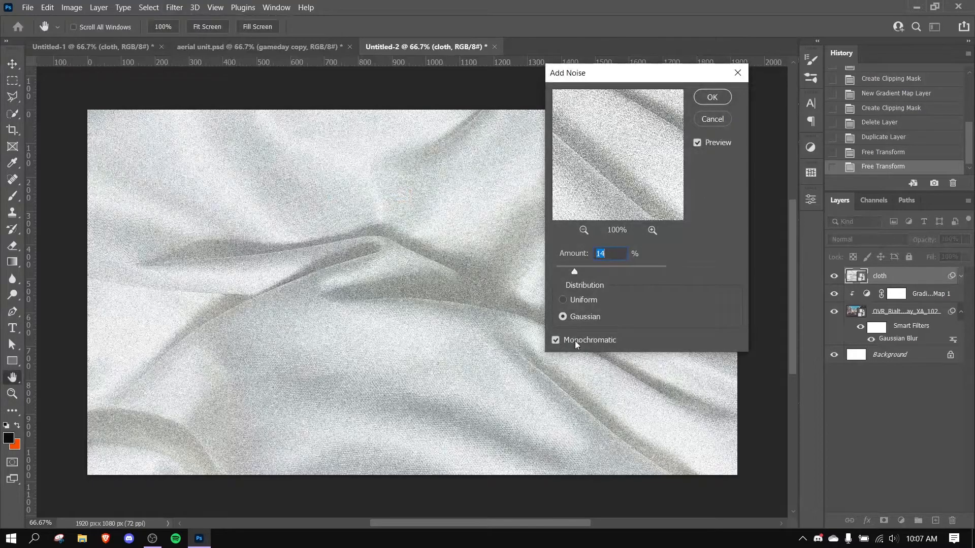
pyautogui.moveTo(574, 273); pyautogui.dragTo(568, 272)
pyautogui.write('10v')
pyautogui.click(712, 119)
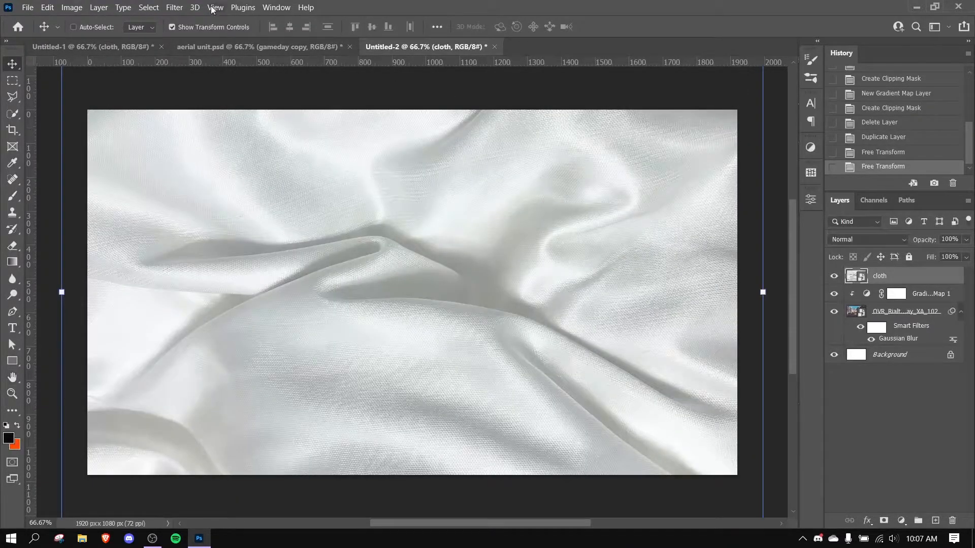
pyautogui.click(174, 7)
pyautogui.moveTo(219, 160)
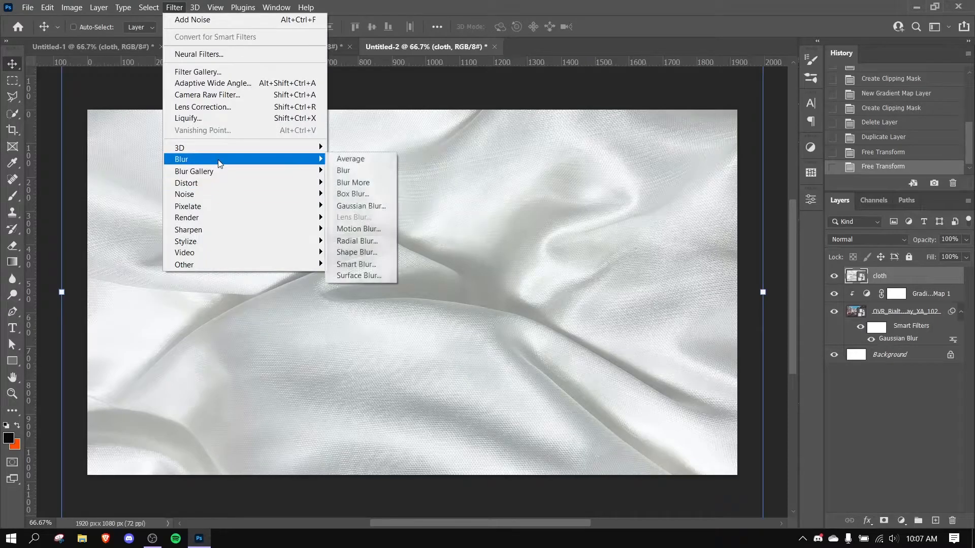
pyautogui.click(348, 209)
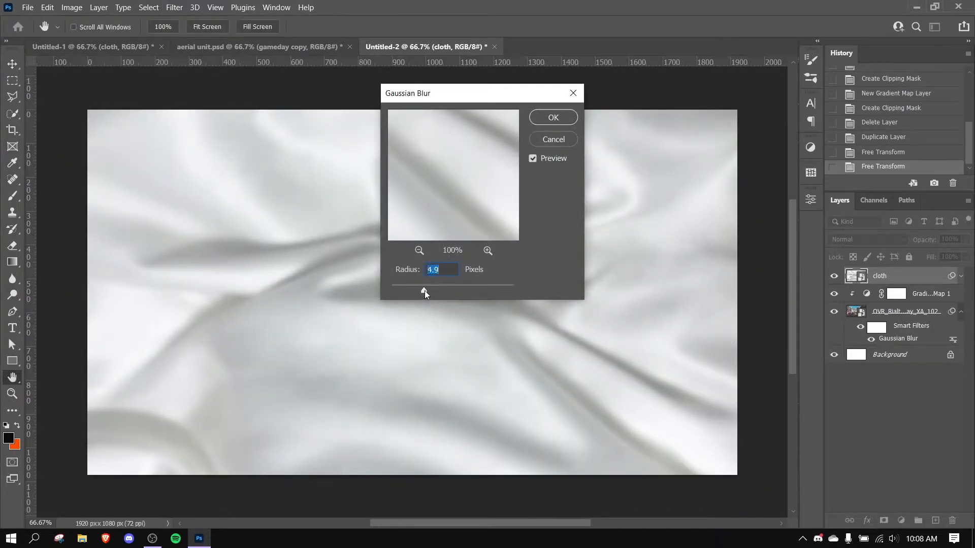
pyautogui.click(548, 142)
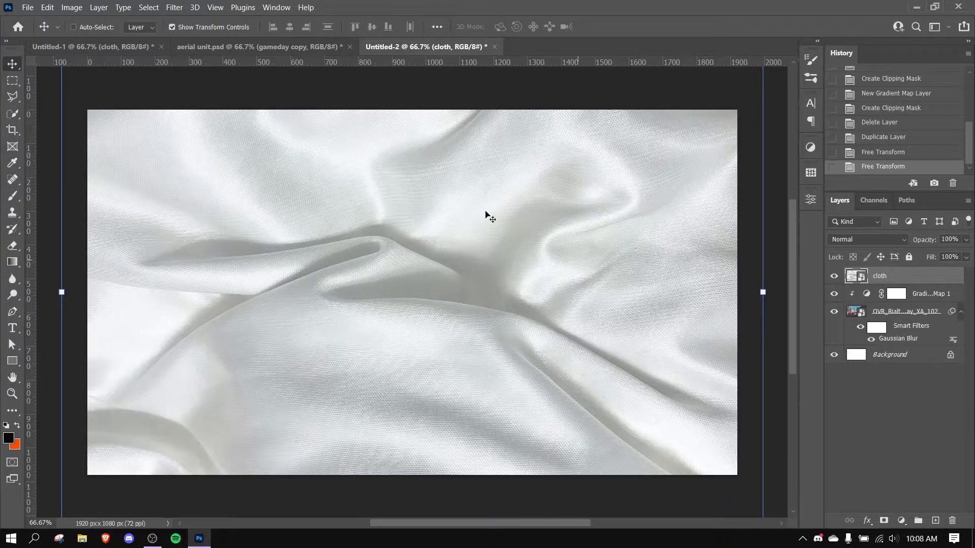
# Step: Apply a Gaussian Blur with a 4-pixel radius to the cloth layer and move the cloth upward slightly
pyautogui.click(175, 7)
pyautogui.moveTo(242, 160)
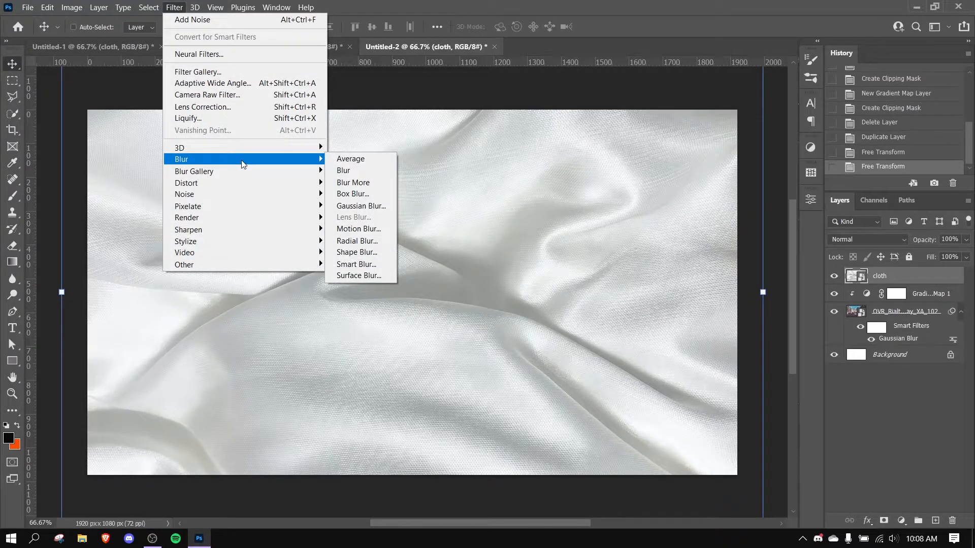
pyautogui.click(361, 206)
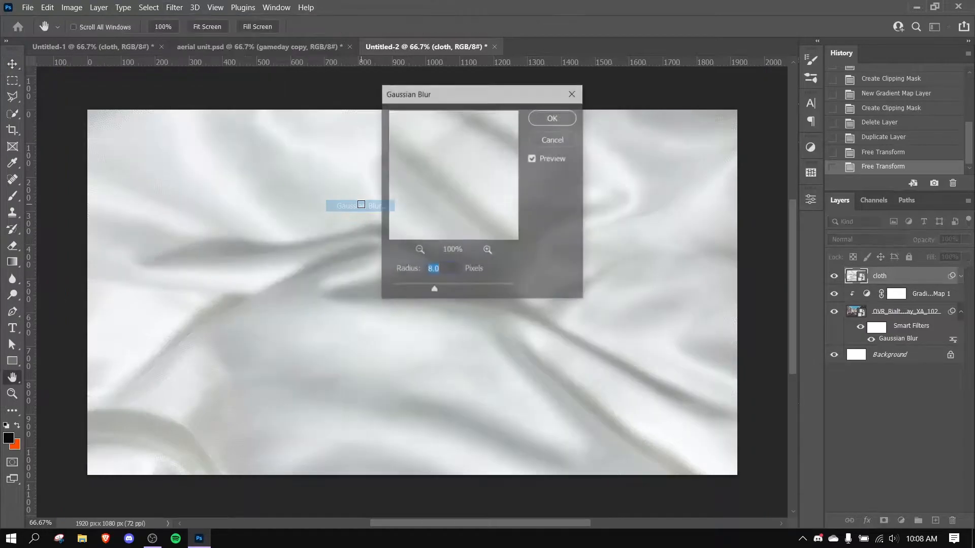
pyautogui.moveTo(429, 294); pyautogui.dragTo(406, 287)
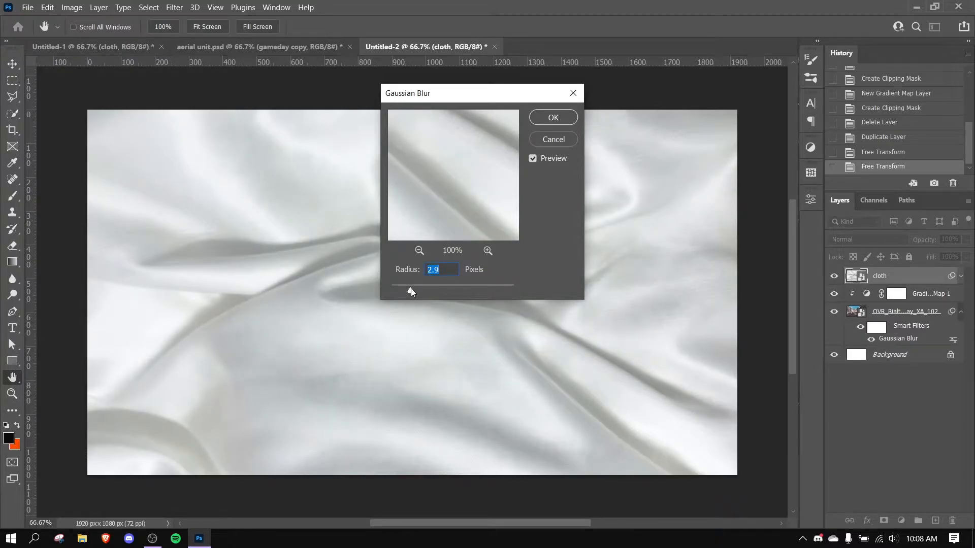
pyautogui.write('3')
pyautogui.press('BackSpace')
pyautogui.write('4')
pyautogui.click(559, 116)
pyautogui.moveTo(639, 257); pyautogui.dragTo(651, 193)
# Step: Add 8% monochromatic Gaussian noise to the blurred cloth layer
pyautogui.click(174, 7)
pyautogui.moveTo(226, 201)
pyautogui.click(357, 196)
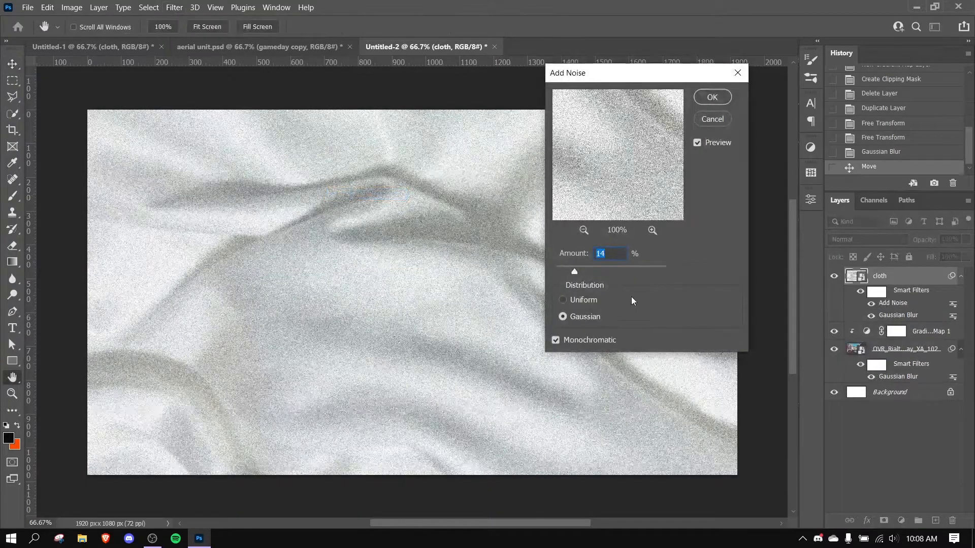
pyautogui.write('13')
pyautogui.press('Down')
pyautogui.press('Down')
pyautogui.press('Down')
pyautogui.press('Up')
pyautogui.press('Up')
pyautogui.press('Down')
pyautogui.press('Down')
pyautogui.press('Down')
pyautogui.press('Down')
pyautogui.press('Down')
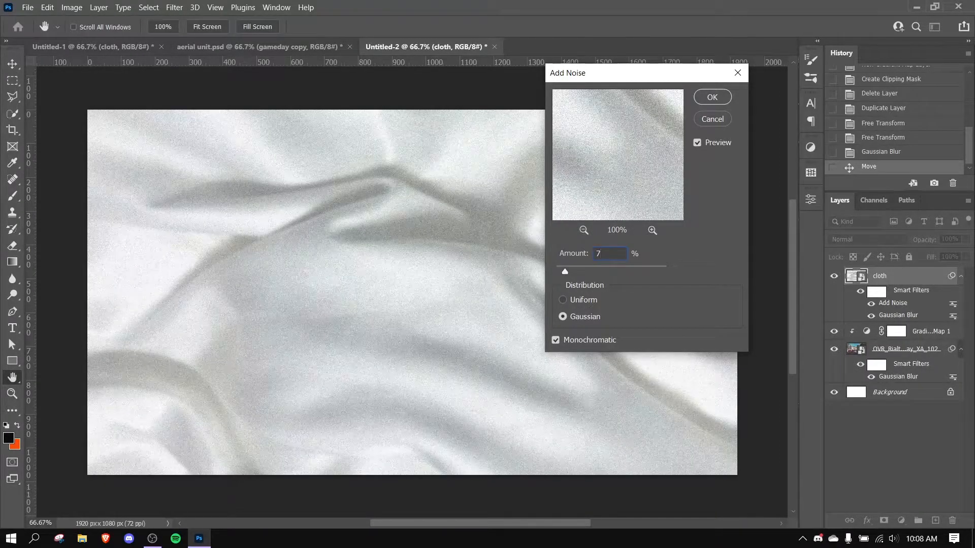
pyautogui.write('10')
pyautogui.press('BackSpace')
pyautogui.press('BackSpace')
pyautogui.write('8')
pyautogui.click(714, 98)
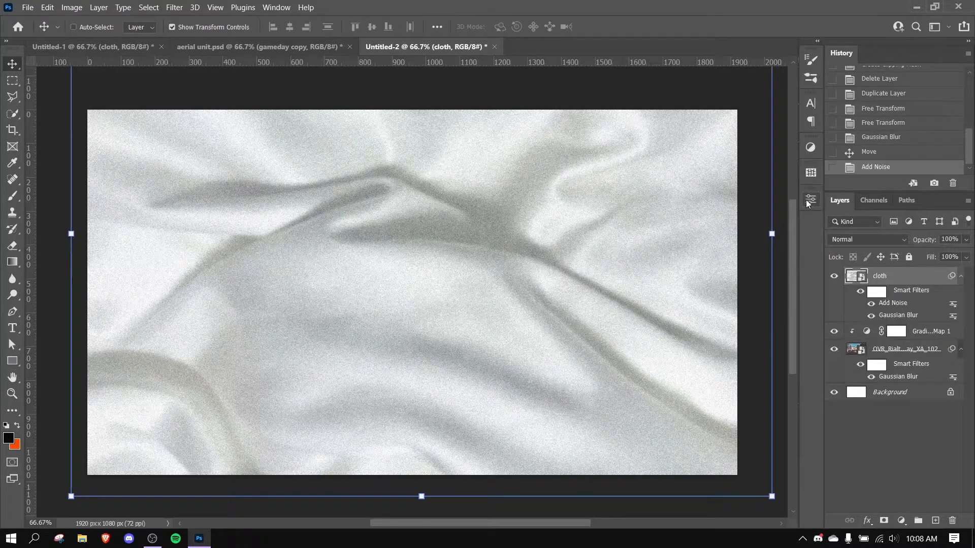
# Step: Add a Gradient Map adjustment layer above the cloth and clip it to the cloth layer
pyautogui.click(901, 520)
pyautogui.click(902, 504)
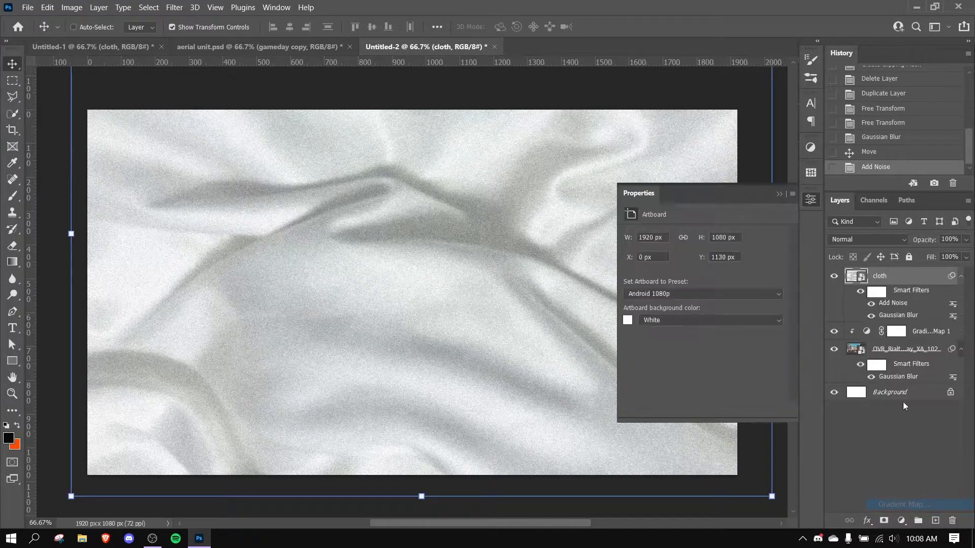
pyautogui.moveTo(920, 283)
pyautogui.mouseDown()
pyautogui.moveTo(898, 305)
pyautogui.moveTo(928, 285)
pyautogui.mouseUp()
pyautogui.hotkey('ctrl', 'z')
pyautogui.keyDown('alt'); pyautogui.click(928, 283); pyautogui.keyUp('alt')
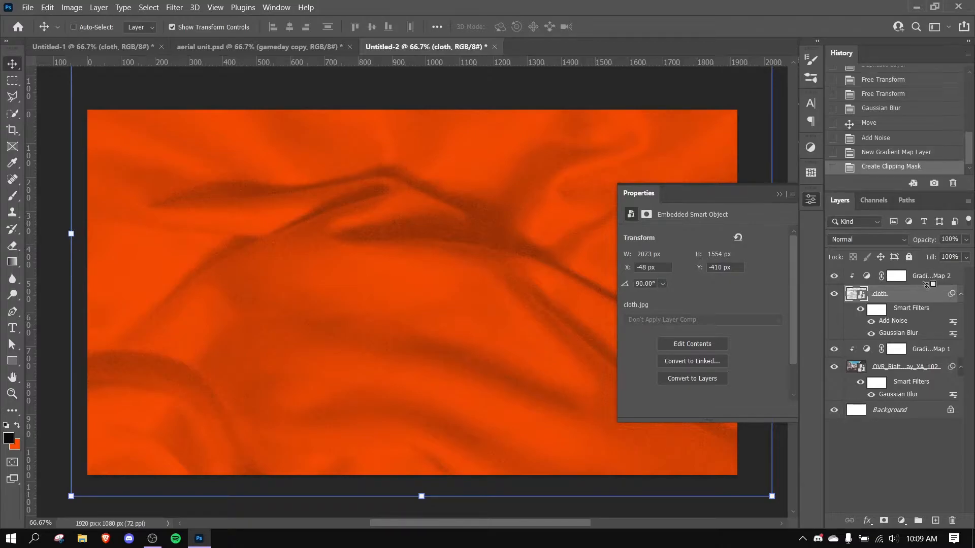
# Step: Edit the cloth's gradient map by changing the orange stop to white ffffff and moving the black stop to 98%
pyautogui.click(867, 280)
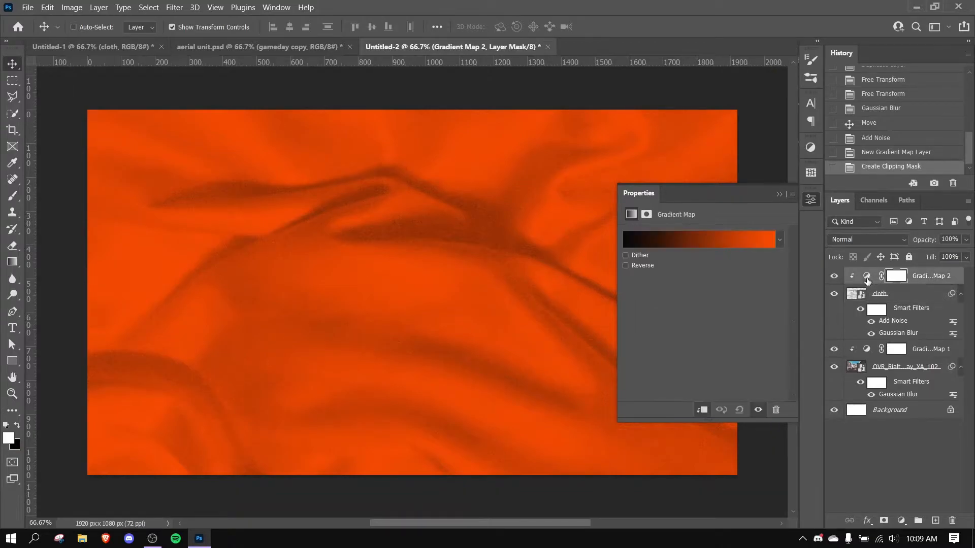
pyautogui.click(716, 248)
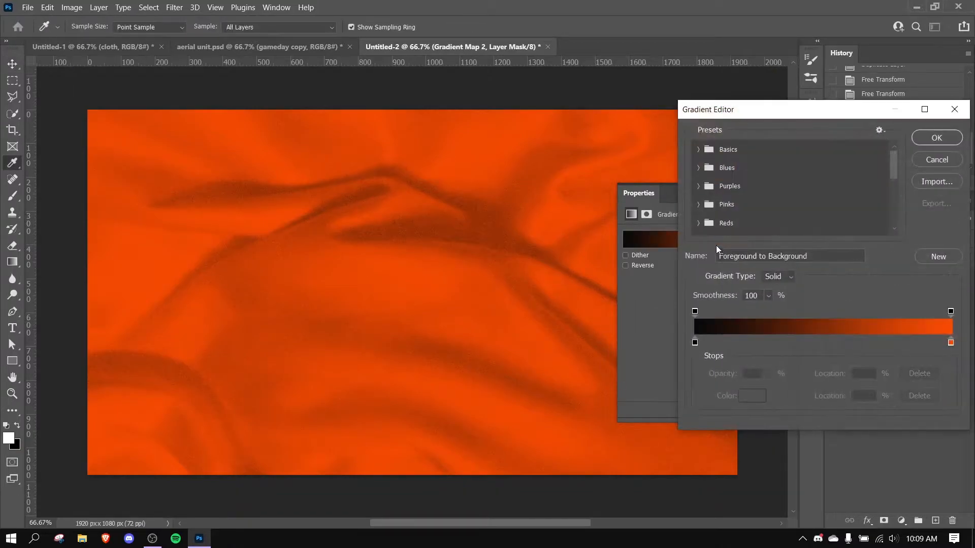
pyautogui.click(951, 343)
pyautogui.click(752, 395)
pyautogui.click(407, 253)
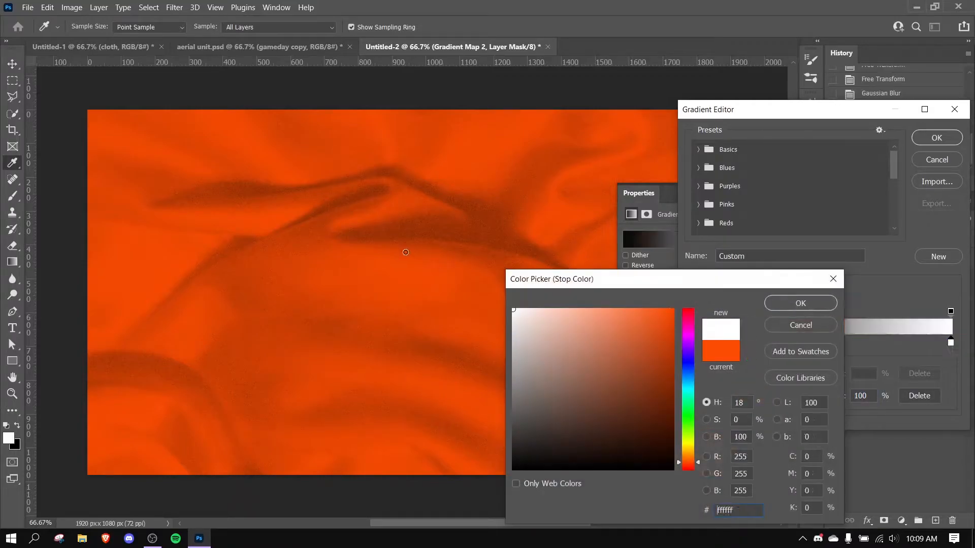
pyautogui.click(784, 304)
pyautogui.moveTo(694, 343); pyautogui.dragTo(948, 343)
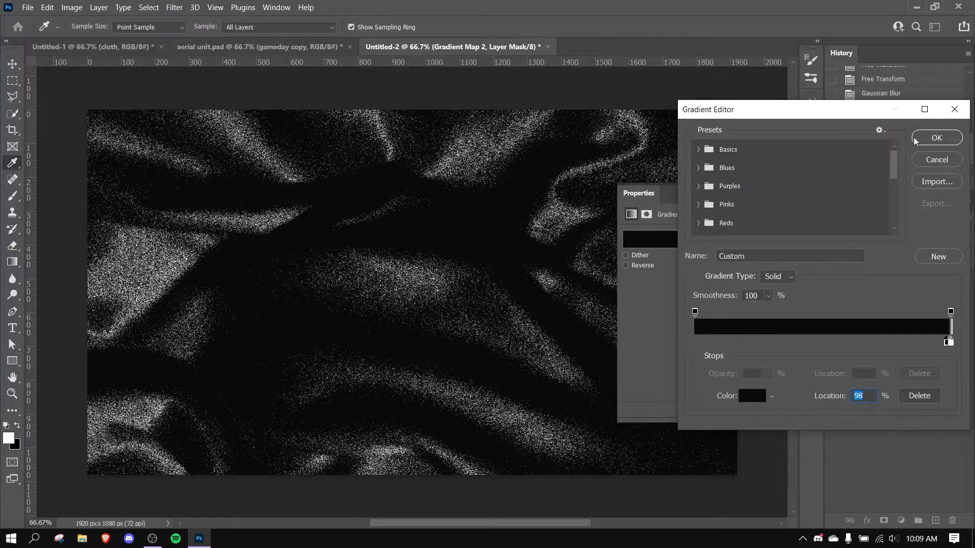
pyautogui.click(919, 139)
# Step: Set the cloth layer's blend mode to Linear Dodge (Add) and lower its opacity to 51%
pyautogui.click(912, 295)
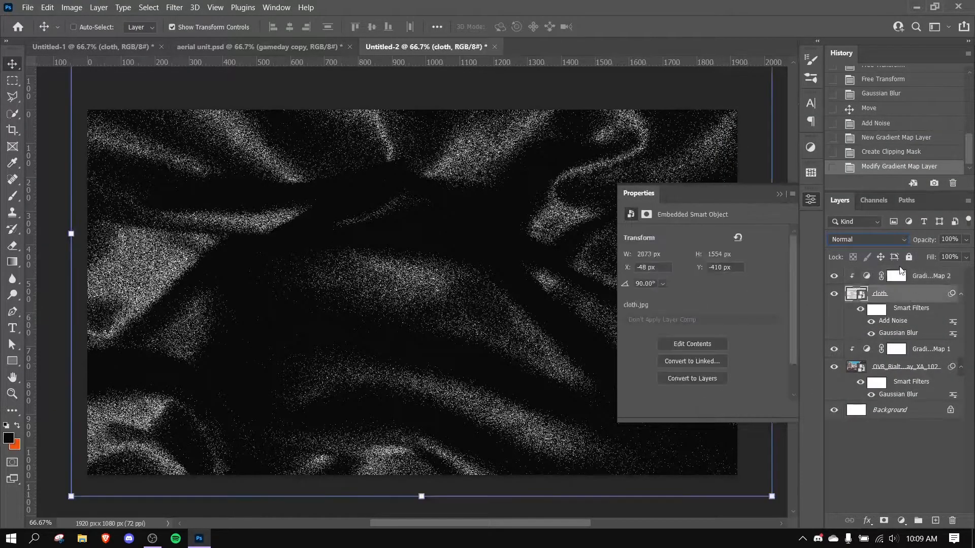
pyautogui.click(867, 239)
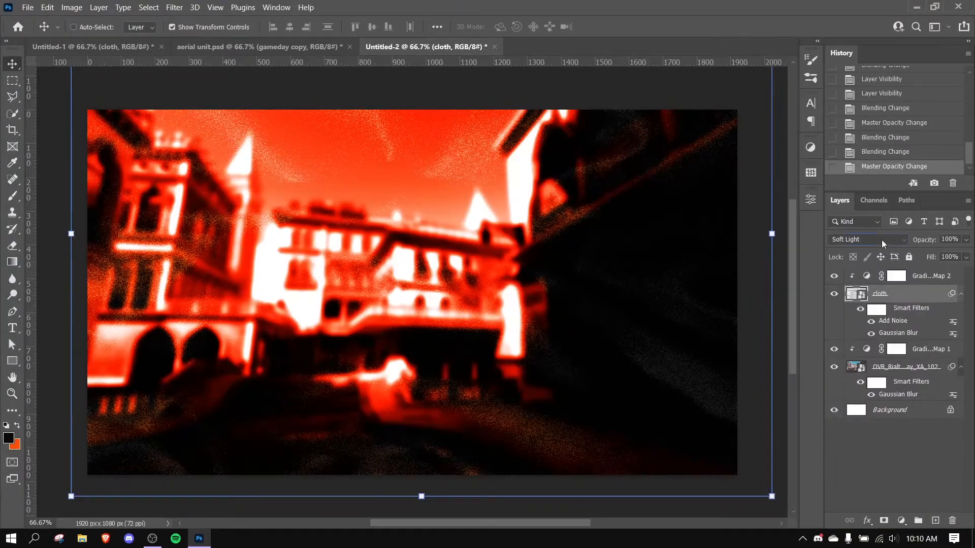
pyautogui.click(883, 244)
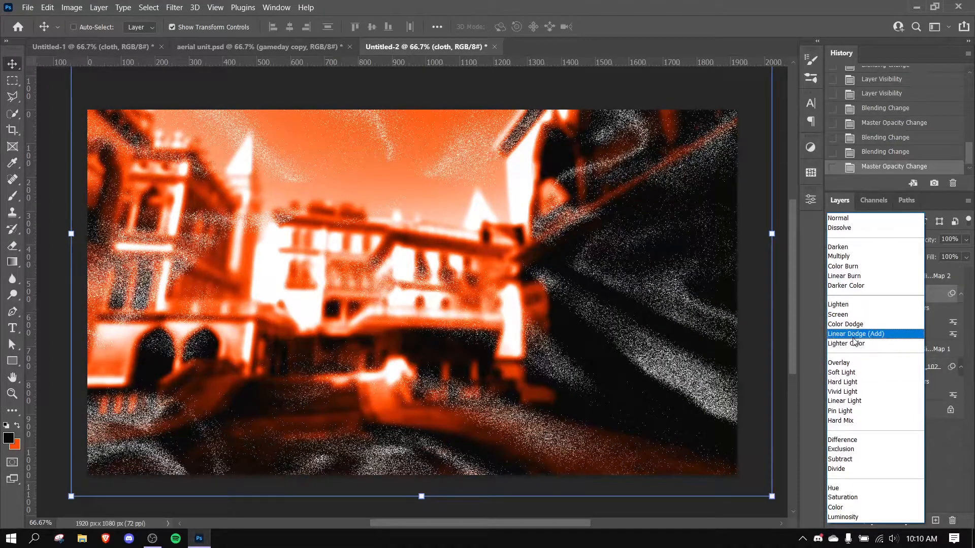
pyautogui.click(855, 335)
pyautogui.moveTo(963, 254); pyautogui.dragTo(936, 256)
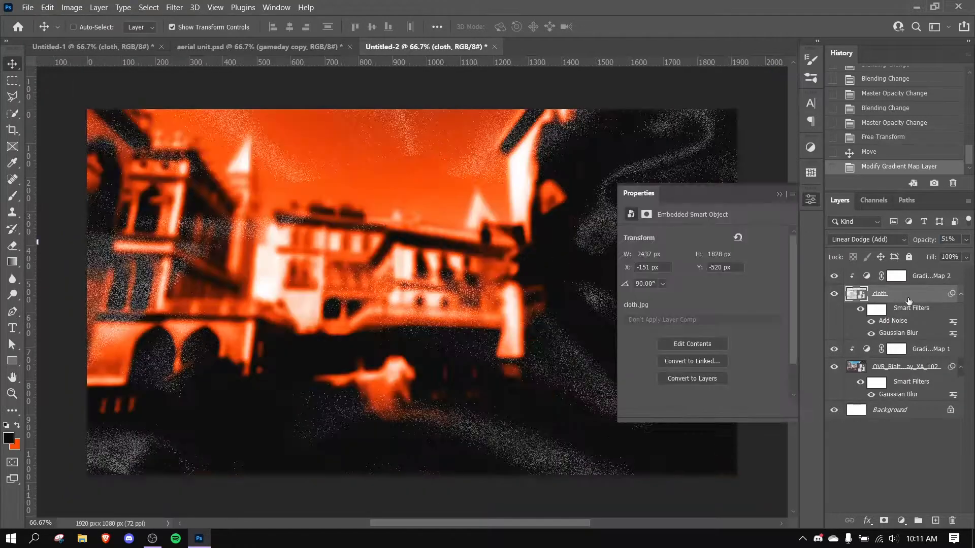
# Step: Reduce the cloth layer's opacity to 40%, keeping Linear Dodge (Add), and move the cloth downward over the background
pyautogui.click(966, 240)
pyautogui.moveTo(934, 255); pyautogui.dragTo(936, 255)
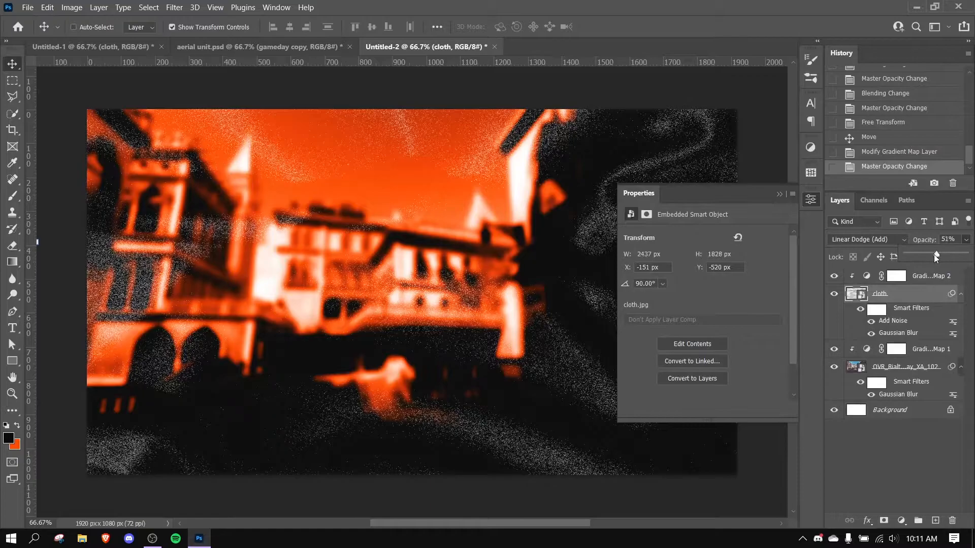
pyautogui.click(870, 242)
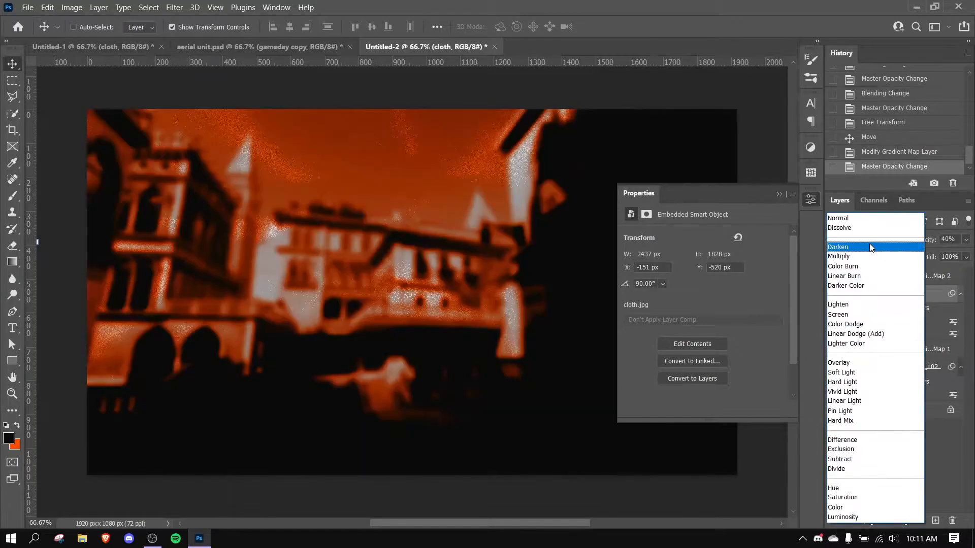
pyautogui.click(857, 335)
pyautogui.click(804, 205)
pyautogui.moveTo(550, 240); pyautogui.dragTo(578, 370)
pyautogui.click(894, 373)
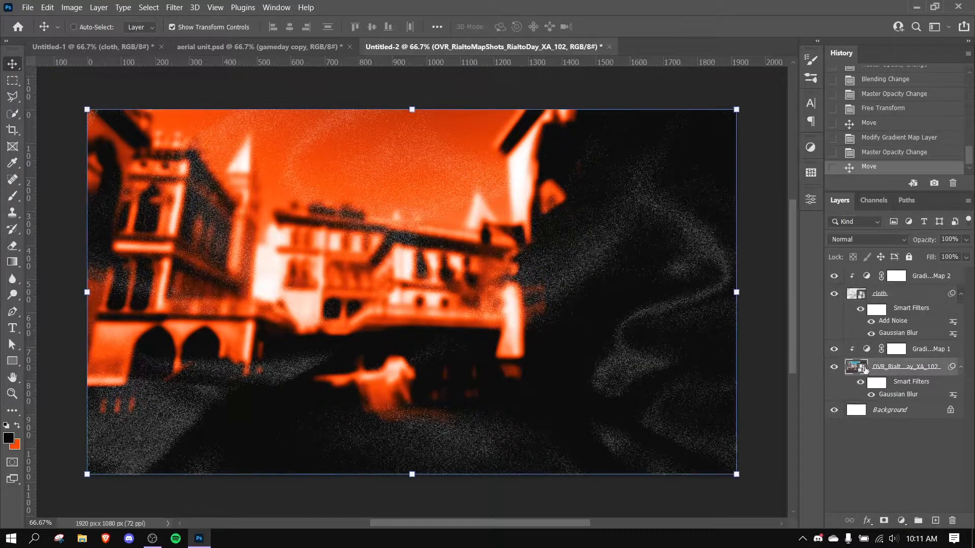
pyautogui.moveTo(613, 326)
pyautogui.mouseDown()
pyautogui.moveTo(632, 326)
pyautogui.moveTo(614, 326)
pyautogui.mouseUp()
pyautogui.hotkey('ctrl', 'z')
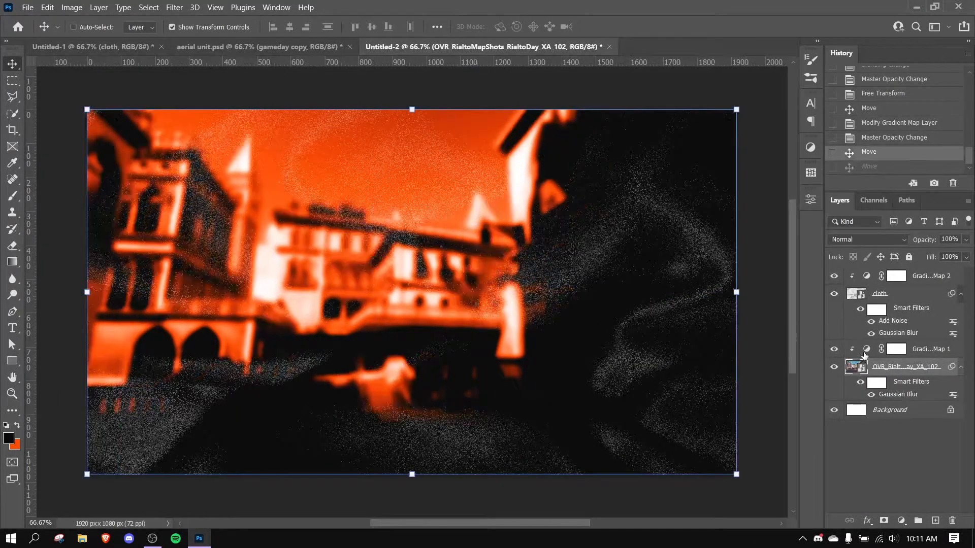
# Step: Place hanamura.jpg from the Downloads folder as an embedded smart object directly above Gradient Map 1
pyautogui.click(865, 353)
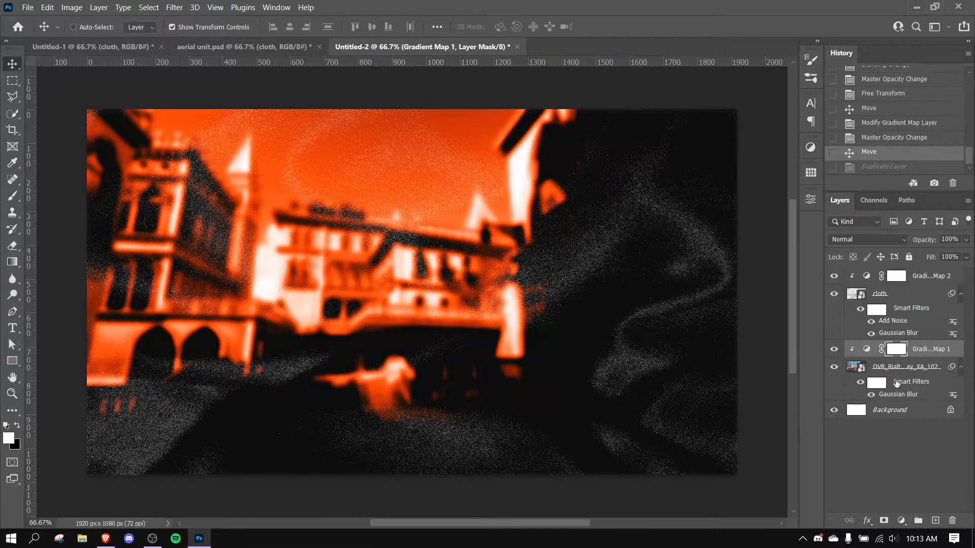
pyautogui.click(27, 5)
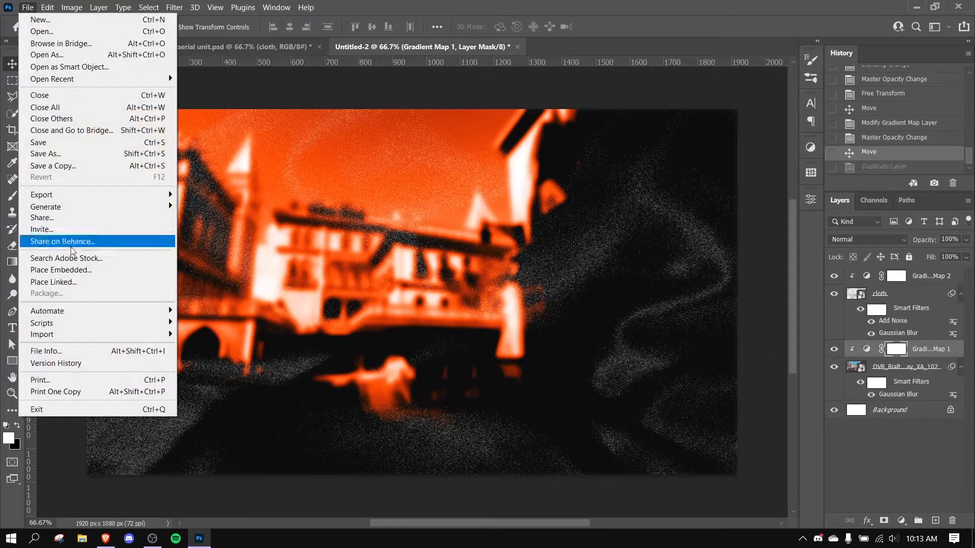
pyautogui.click(416, 288)
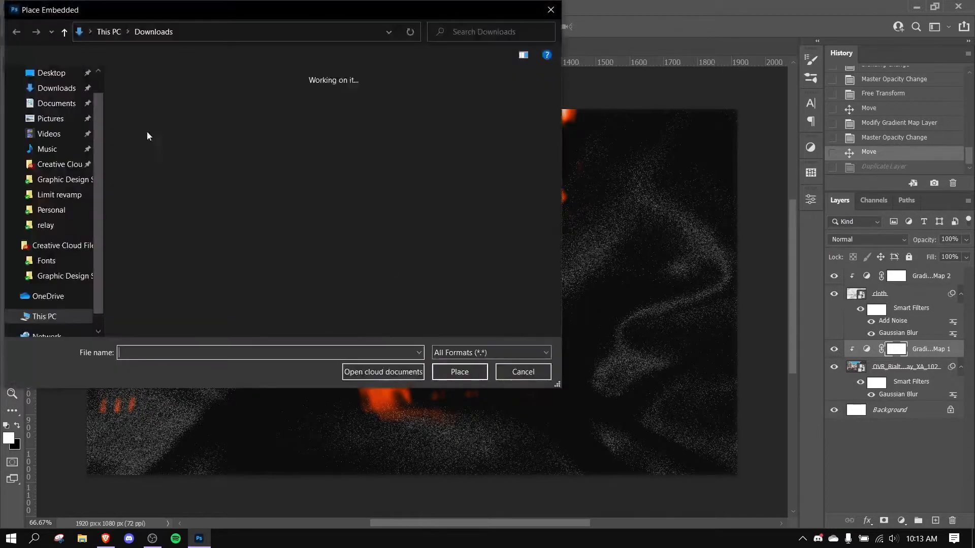
pyautogui.click(150, 114)
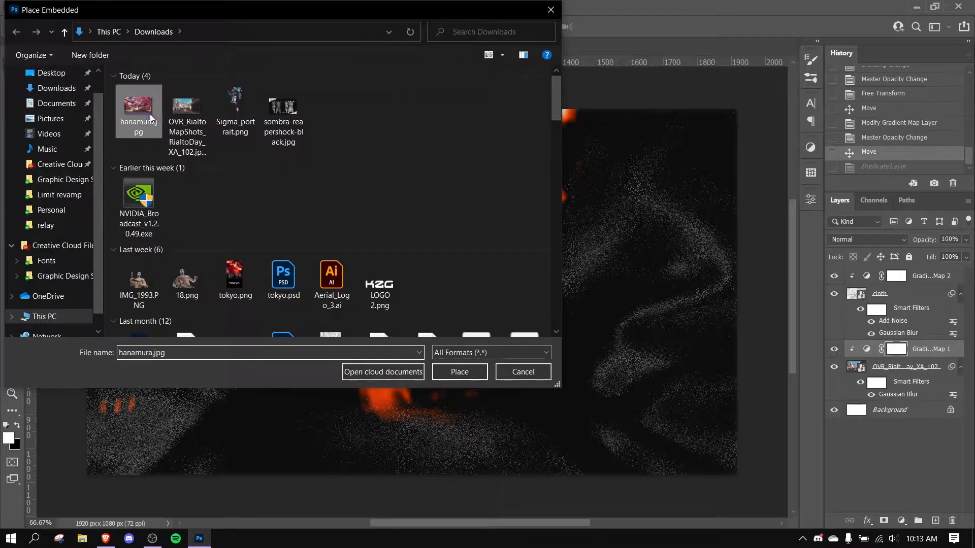
pyautogui.click(444, 376)
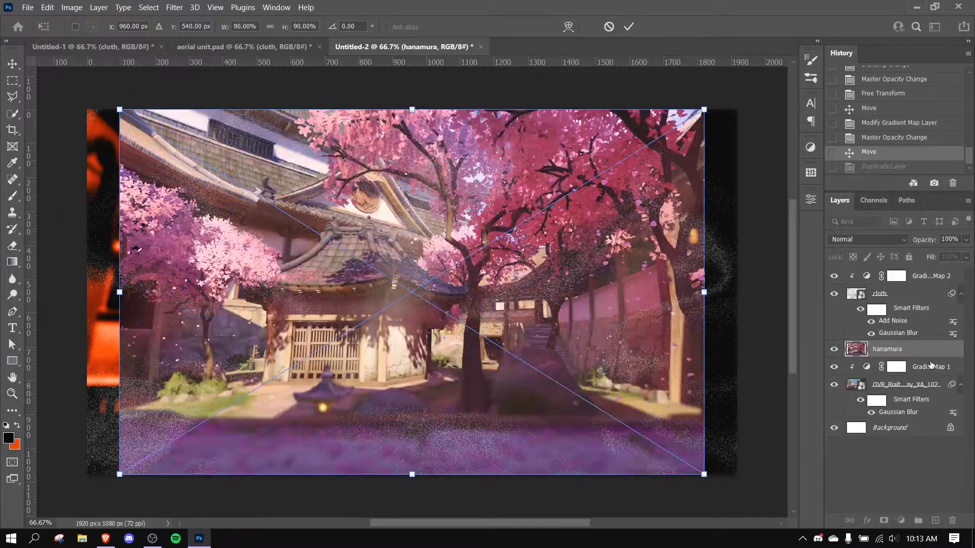
pyautogui.press('Return')
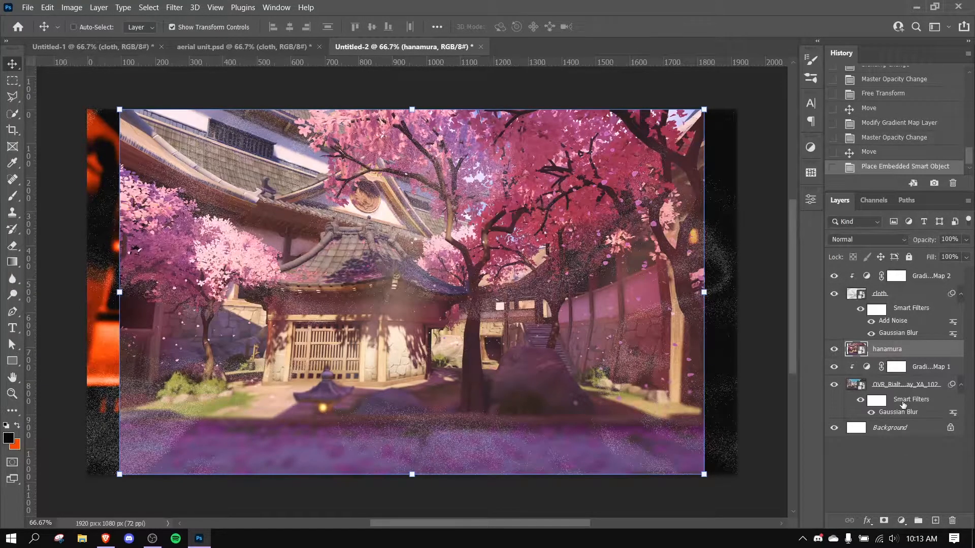
# Step: Transfer the Rialto layer's blur filter to the hanamura layer and replace the Rialto layer with hanamura beneath Gradient Map 1
pyautogui.click(908, 350)
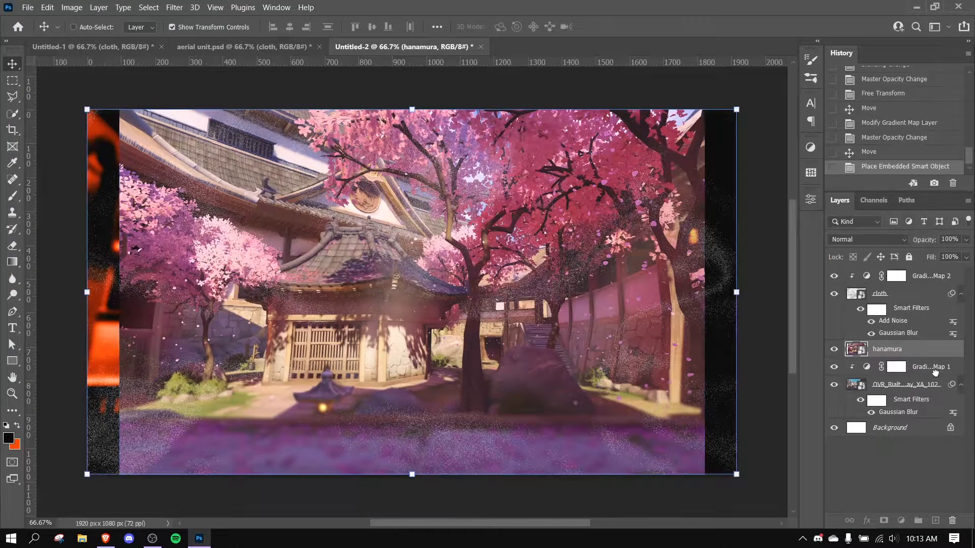
pyautogui.moveTo(936, 372); pyautogui.dragTo(934, 368)
pyautogui.press('Delete')
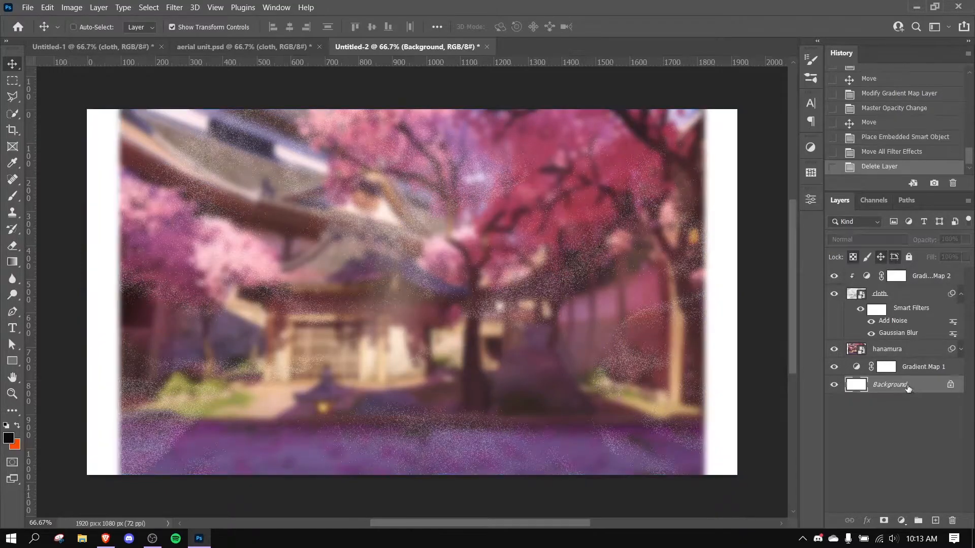
pyautogui.moveTo(903, 376); pyautogui.dragTo(903, 376)
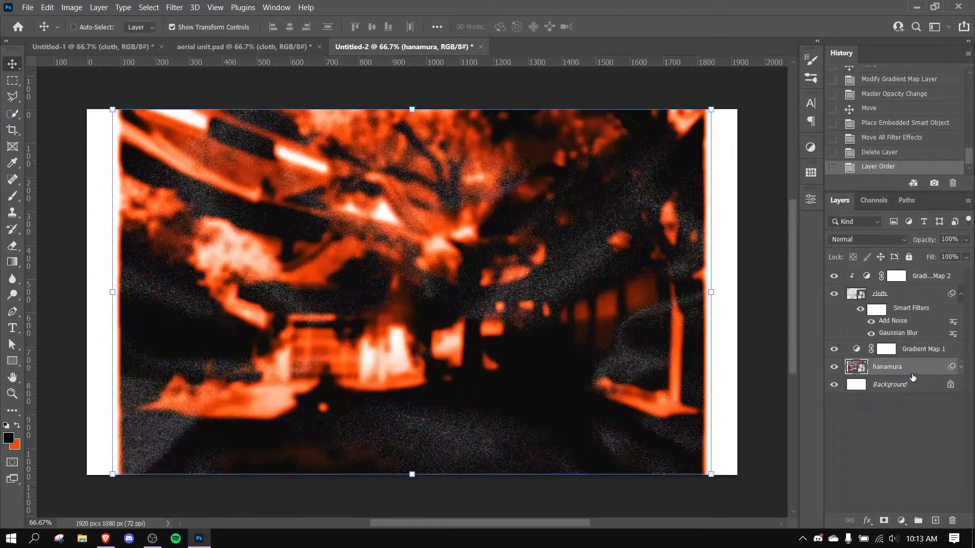
# Step: Enlarge the hanamura image from its centre to cover the whole canvas and clip Gradient Map 1 to it
pyautogui.click(732, 296)
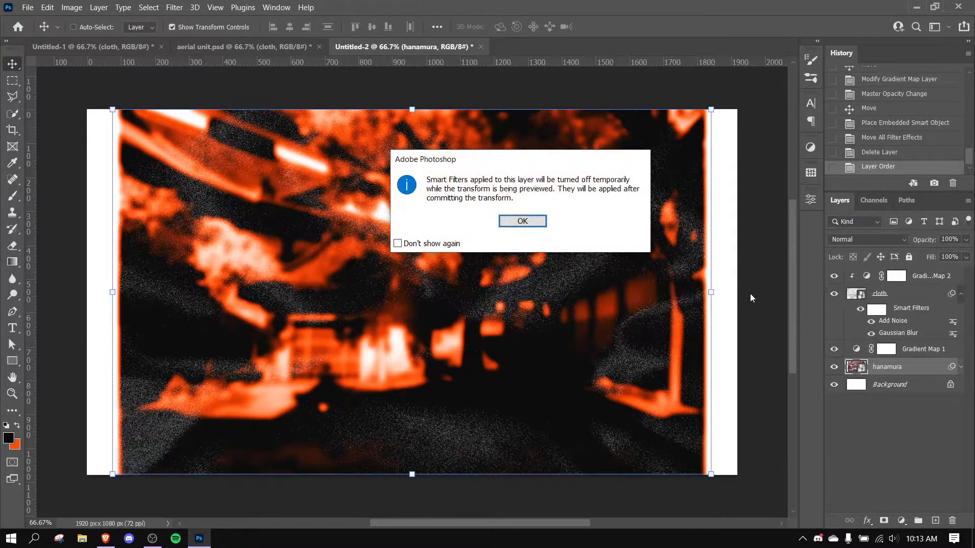
pyautogui.click(523, 221)
pyautogui.moveTo(711, 292); pyautogui.dragTo(757, 292)
pyautogui.press('Return')
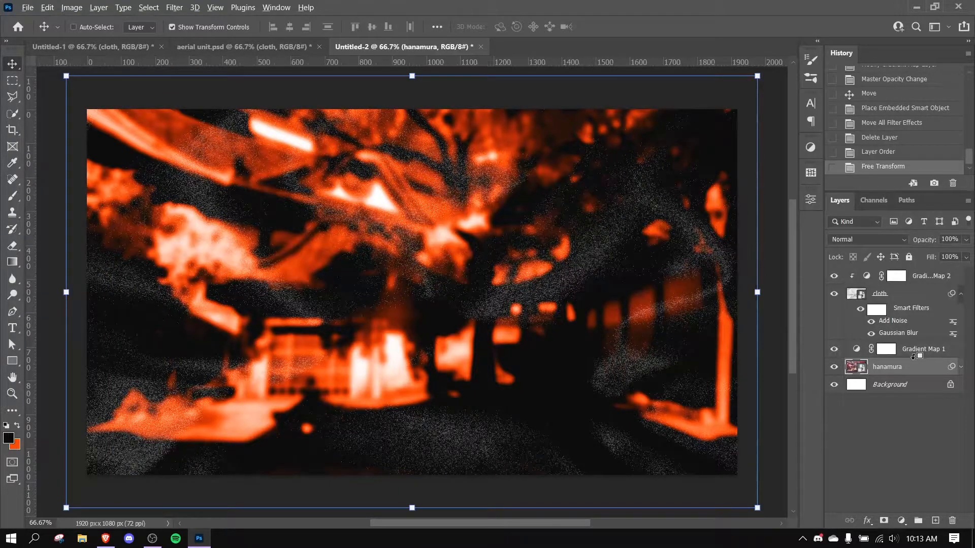
pyautogui.keyDown('alt'); pyautogui.click(913, 356); pyautogui.keyUp('alt')
# Step: Edit hanamura's gradient map with the black stop at 25%, the white stop at 82% and the orange stop closer to black
pyautogui.click(866, 349)
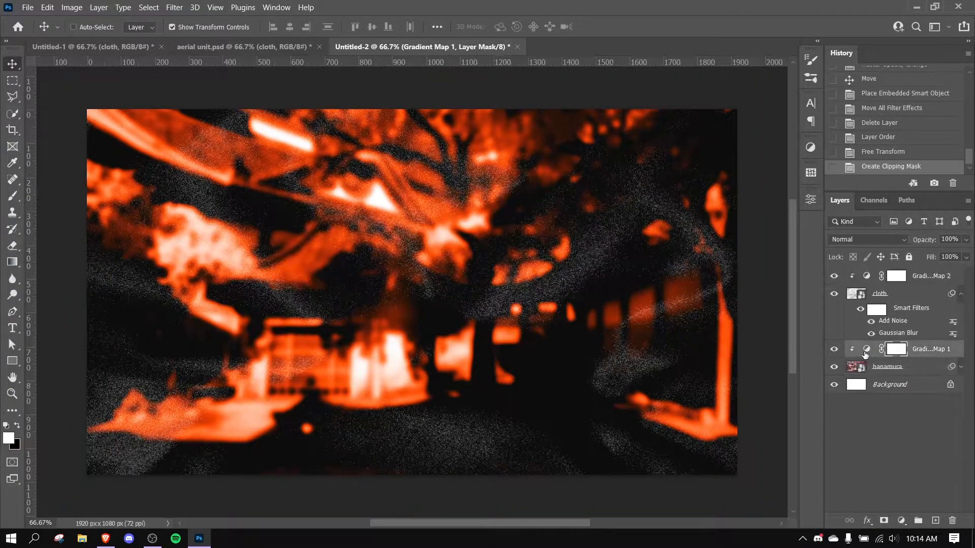
pyautogui.doubleClick(866, 351)
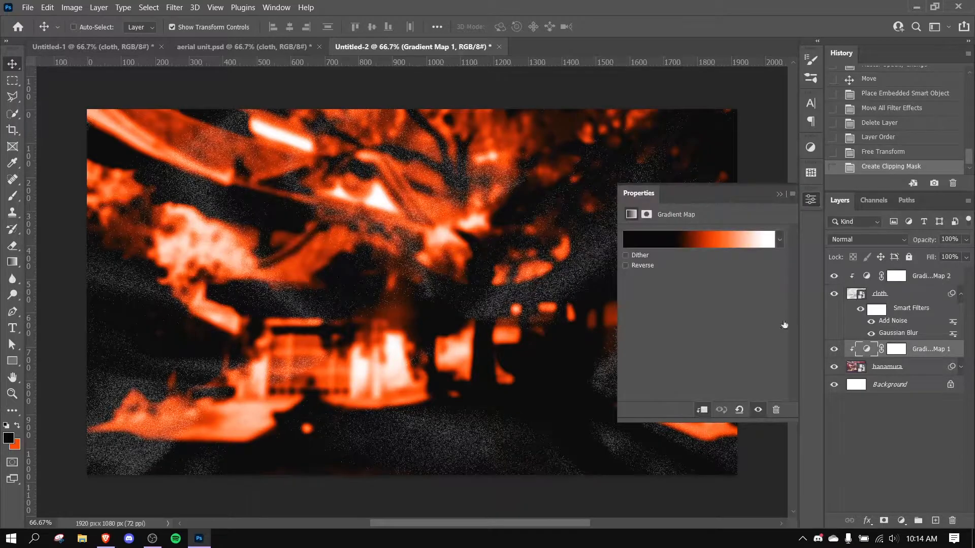
pyautogui.click(700, 240)
pyautogui.moveTo(786, 342); pyautogui.dragTo(775, 342)
pyautogui.click(853, 400)
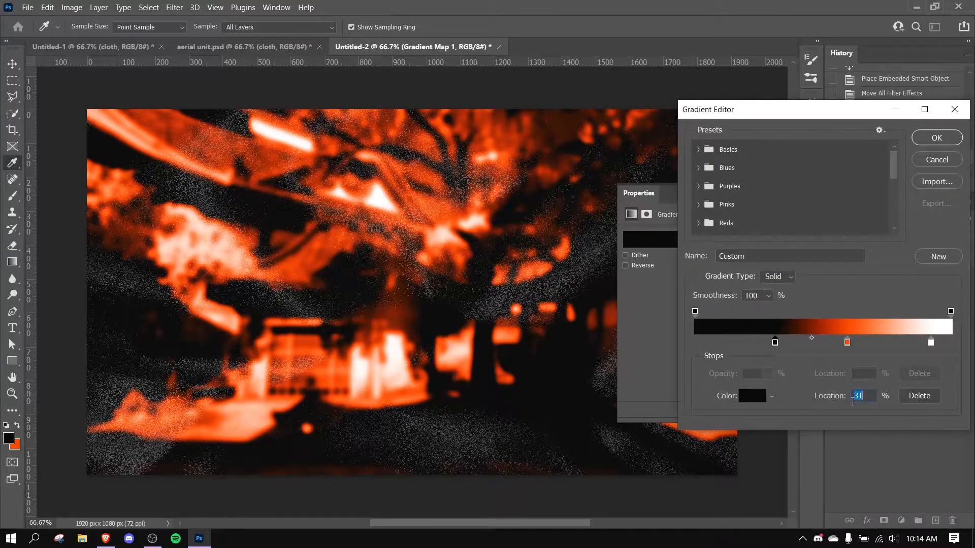
pyautogui.write('25')
pyautogui.moveTo(847, 343); pyautogui.dragTo(823, 343)
pyautogui.click(931, 343)
pyautogui.moveTo(931, 343); pyautogui.dragTo(904, 343)
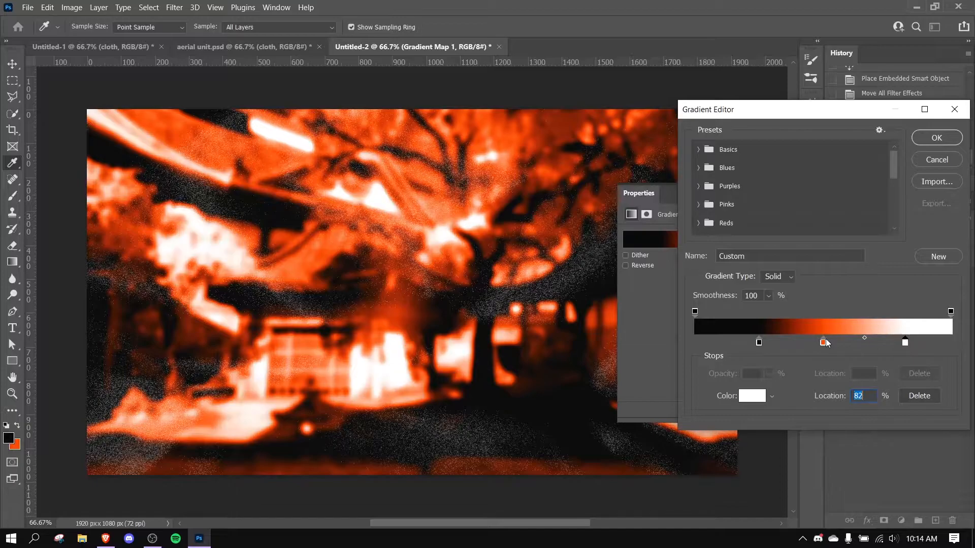
# Step: Rework the gradient map with the black stop at 35% and the orange and white stops shifted toward the light end
pyautogui.moveTo(823, 343); pyautogui.dragTo(834, 344)
pyautogui.moveTo(759, 343)
pyautogui.mouseDown()
pyautogui.moveTo(782, 343)
pyautogui.moveTo(770, 342)
pyautogui.mouseUp()
pyautogui.moveTo(834, 343); pyautogui.dragTo(846, 344)
pyautogui.moveTo(770, 344); pyautogui.dragTo(792, 345)
pyautogui.moveTo(904, 343); pyautogui.dragTo(936, 342)
pyautogui.click(846, 343)
pyautogui.moveTo(847, 343); pyautogui.dragTo(857, 342)
pyautogui.click(790, 343)
pyautogui.moveTo(791, 343); pyautogui.dragTo(786, 344)
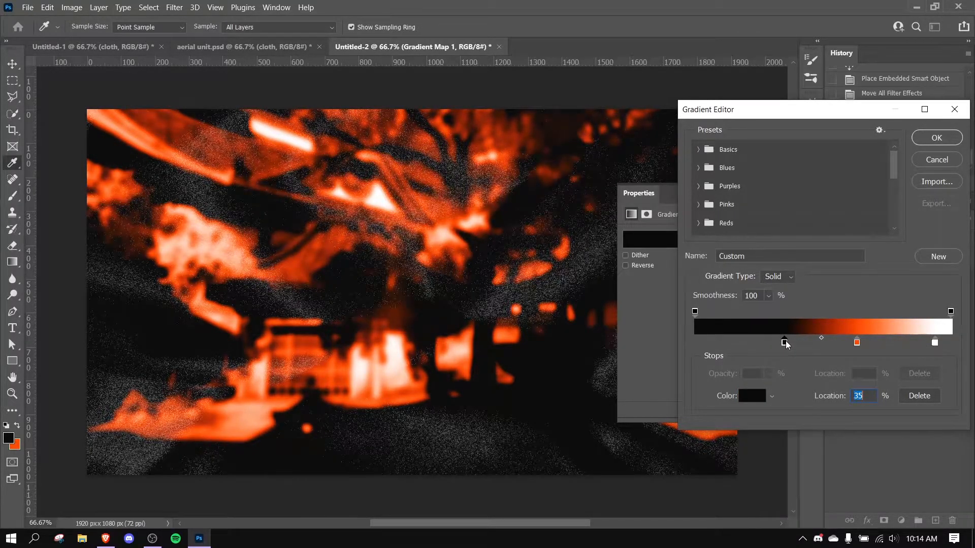
pyautogui.click(936, 138)
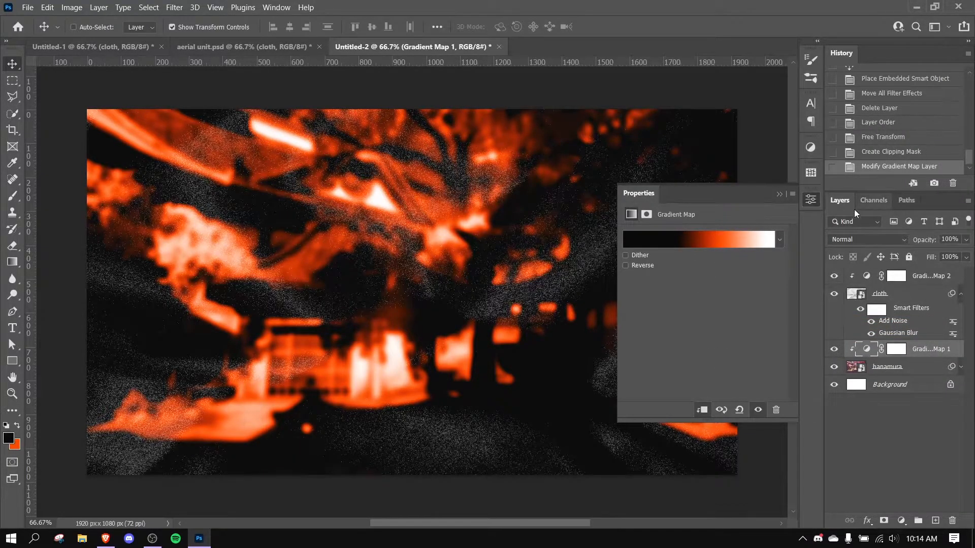
# Step: Move the cloth texture up and to the right over the hanamura background
pyautogui.click(818, 201)
pyautogui.click(906, 294)
pyautogui.moveTo(549, 329); pyautogui.dragTo(608, 191)
# Step: Check the WELCOME layout in aerial unit.psd as a reference and return to the Untitled-2 document
pyautogui.click(934, 284)
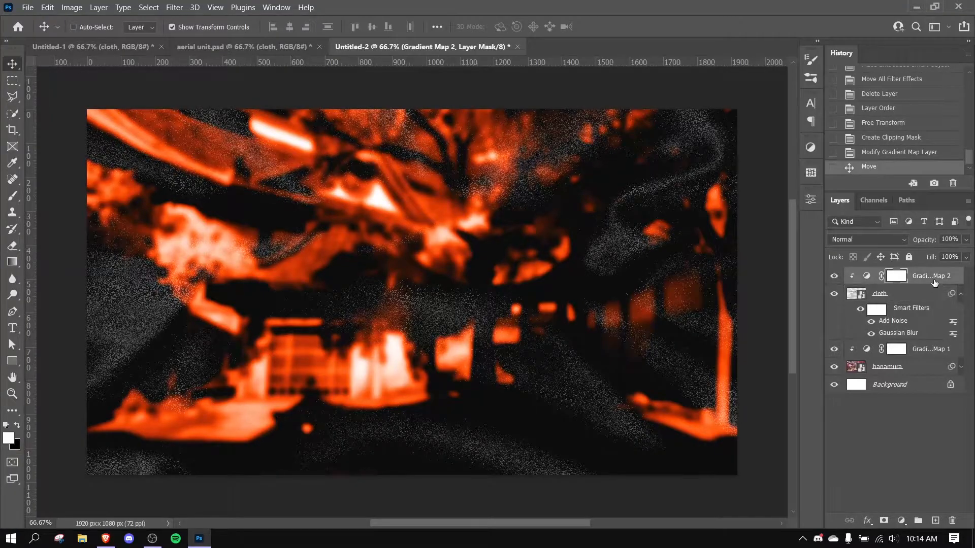
pyautogui.press('d')
pyautogui.click(265, 48)
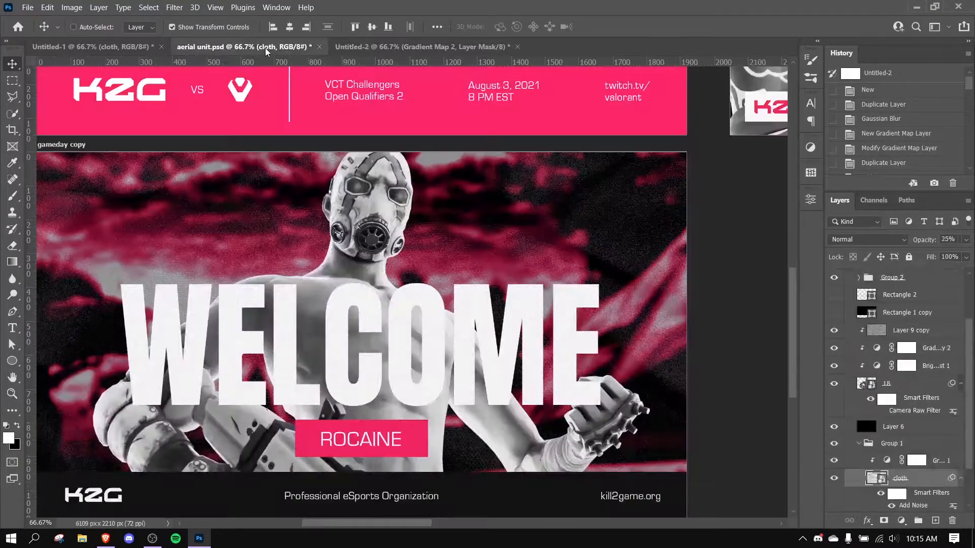
pyautogui.click(411, 51)
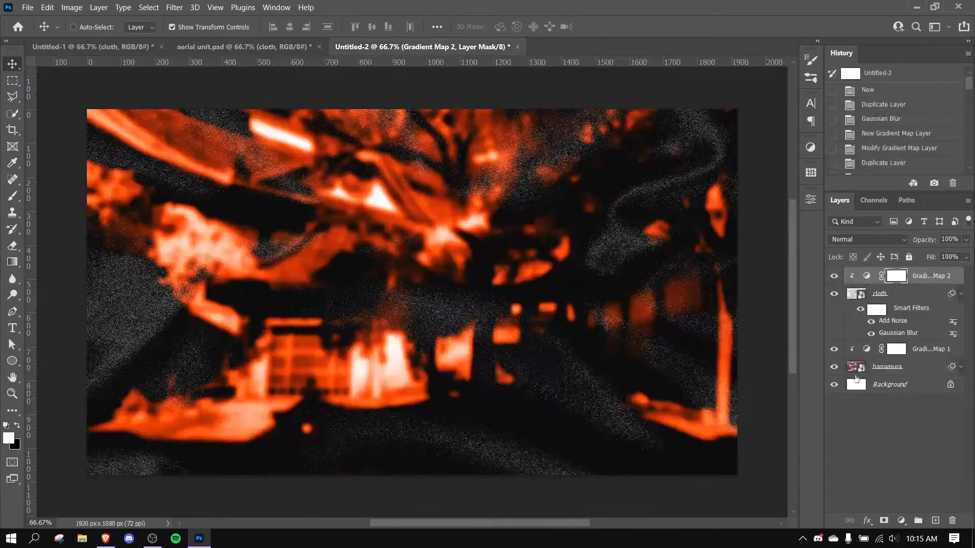
# Step: Move the cloth texture back down over the background and lower the cloth layer's opacity to 20%
pyautogui.click(901, 298)
pyautogui.click(965, 241)
pyautogui.moveTo(928, 249); pyautogui.dragTo(920, 252)
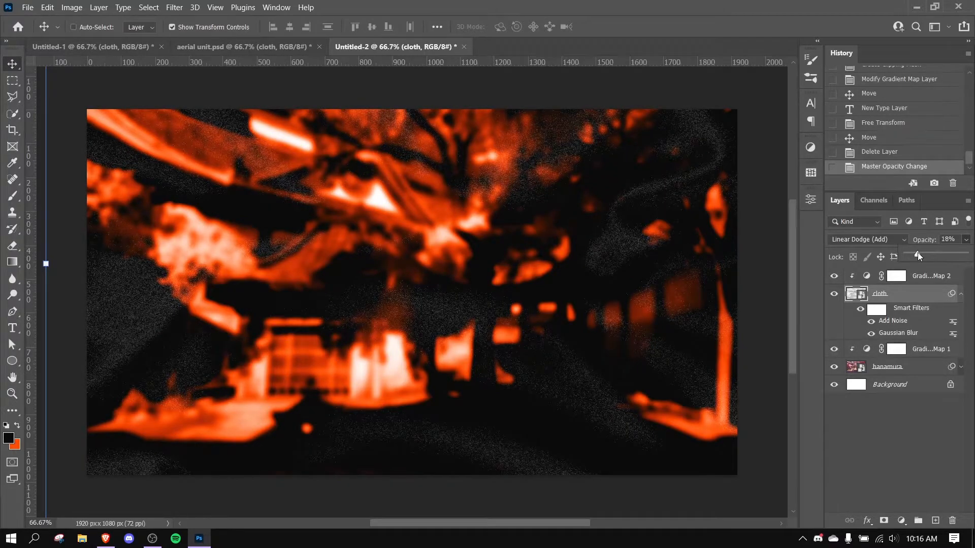
pyautogui.moveTo(512, 378); pyautogui.dragTo(527, 432)
pyautogui.moveTo(542, 339); pyautogui.dragTo(538, 371)
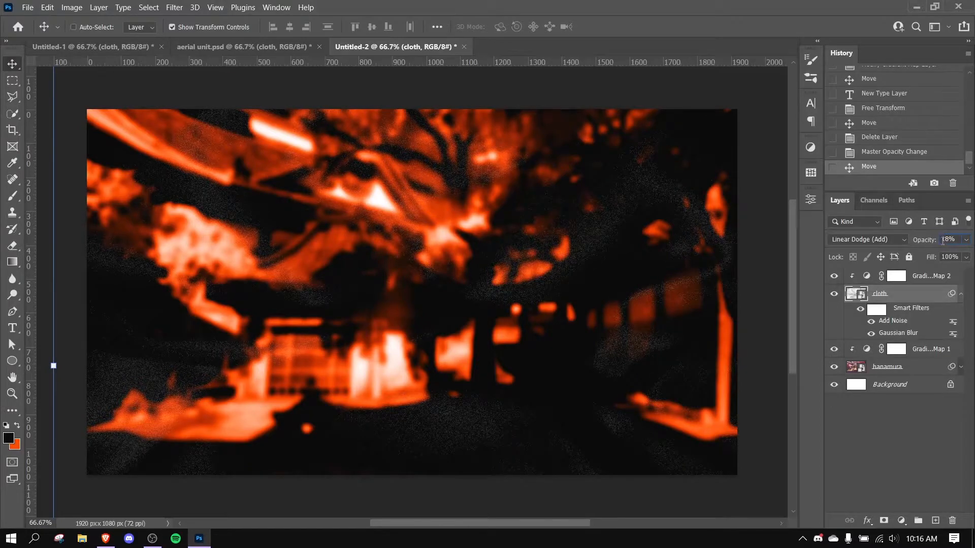
pyautogui.press('BackSpace')
pyautogui.press('BackSpace')
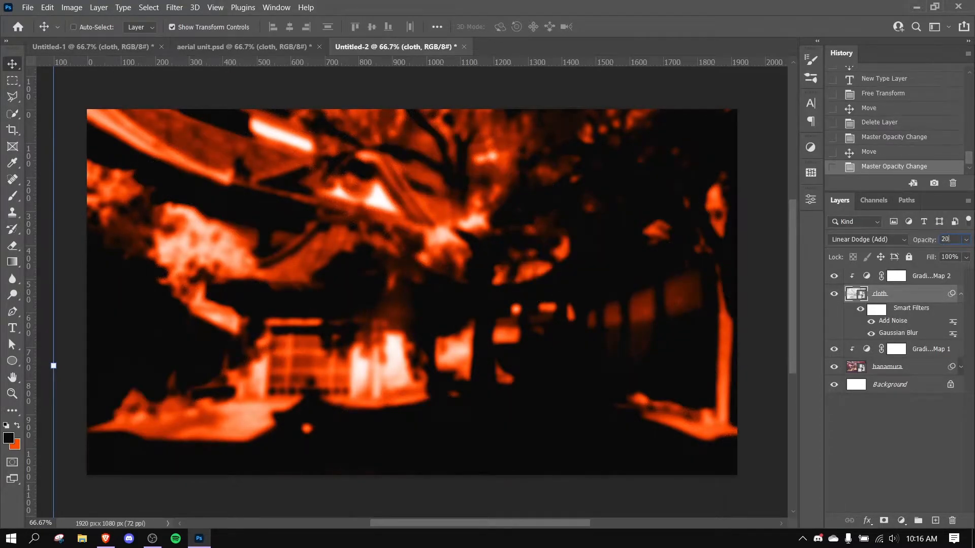
# Step: Copy the Sigma_portrait layer from Untitled-1 into Untitled-2, centred on the canvas above Gradient Map 2
pyautogui.click(933, 279)
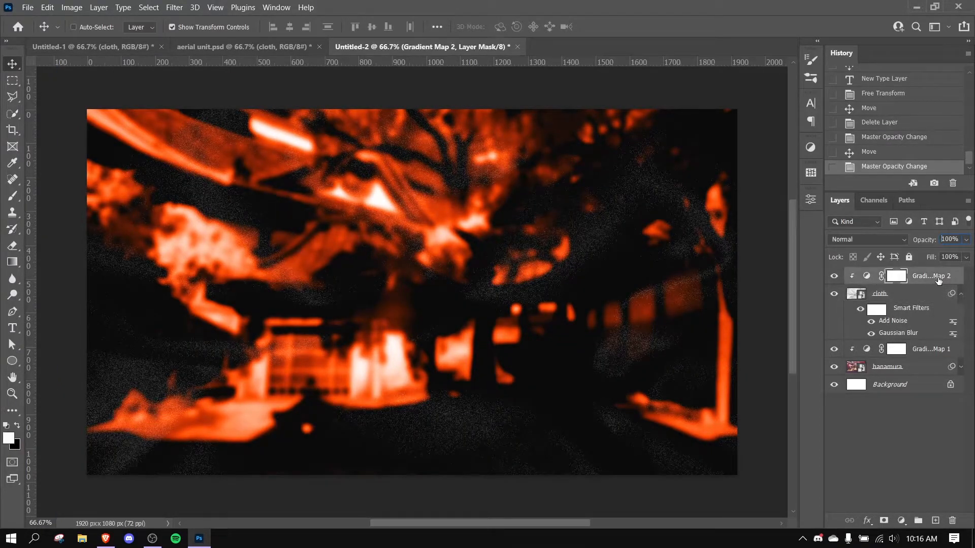
pyautogui.click(92, 46)
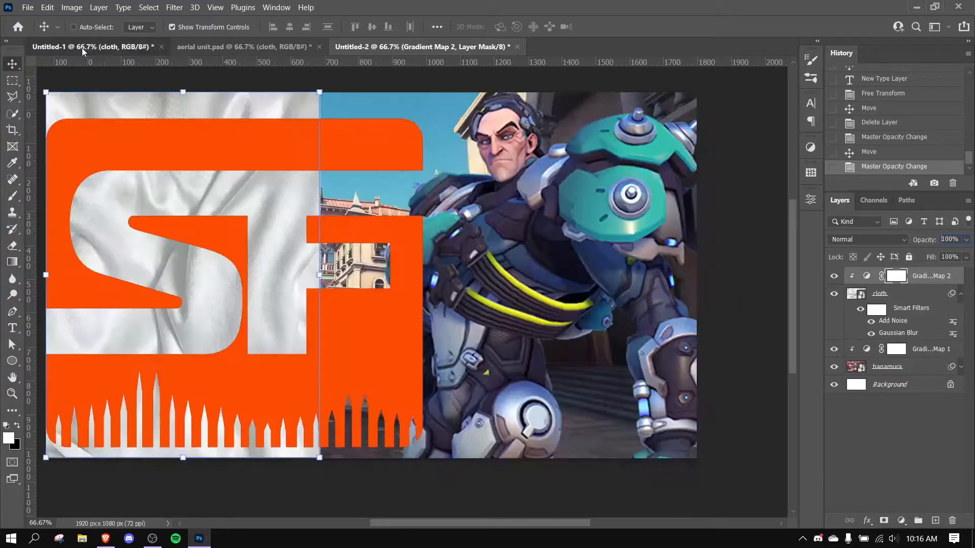
pyautogui.click(896, 331)
pyautogui.click(897, 316)
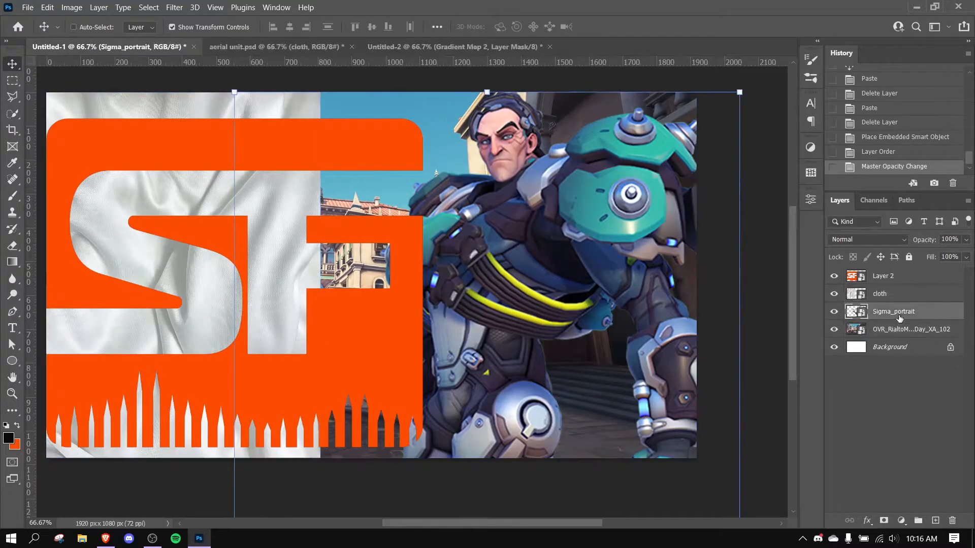
pyautogui.click(476, 46)
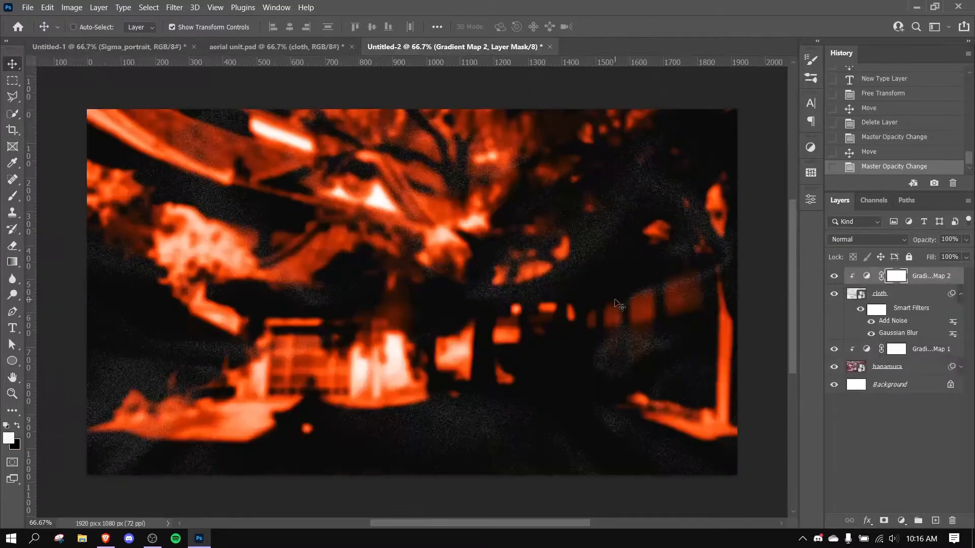
pyautogui.moveTo(615, 303); pyautogui.dragTo(486, 264)
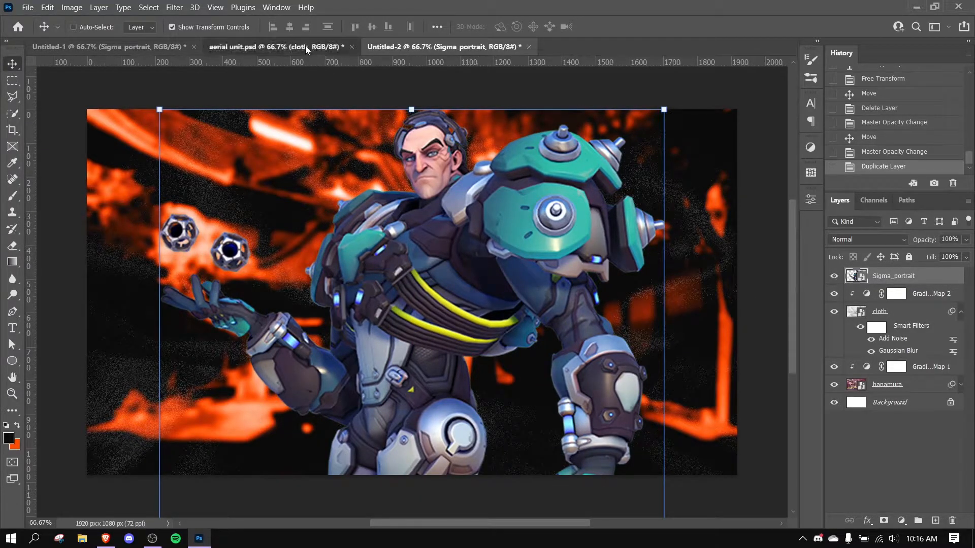
# Step: Open the Camera Raw filter on the Sigma_portrait layer and set Texture to +21, Clarity to +29 and Dehaze to +12
pyautogui.click(327, 46)
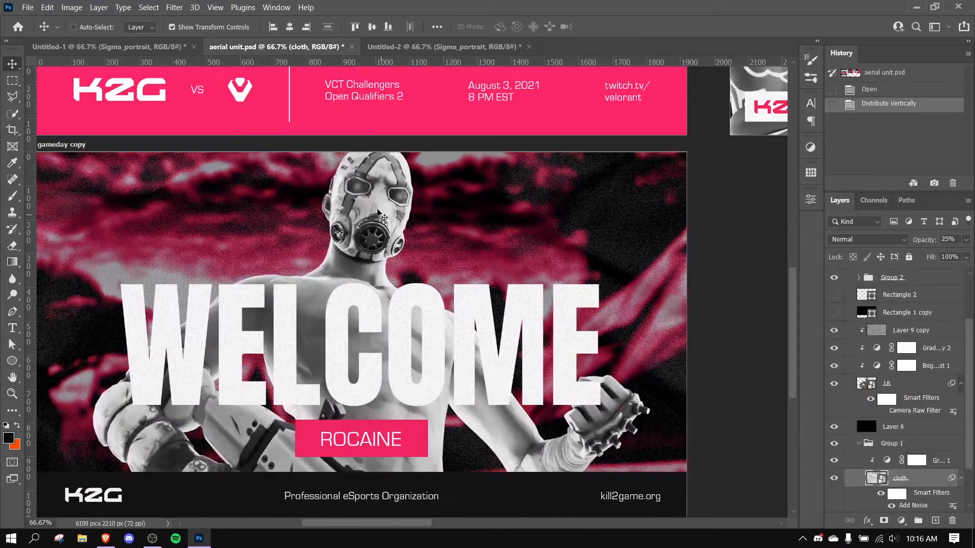
pyautogui.click(437, 47)
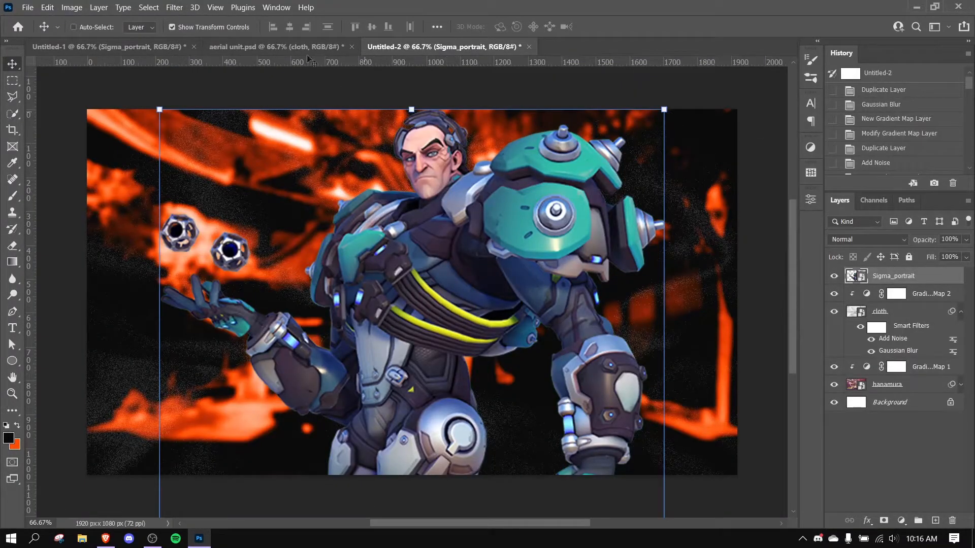
pyautogui.click(178, 7)
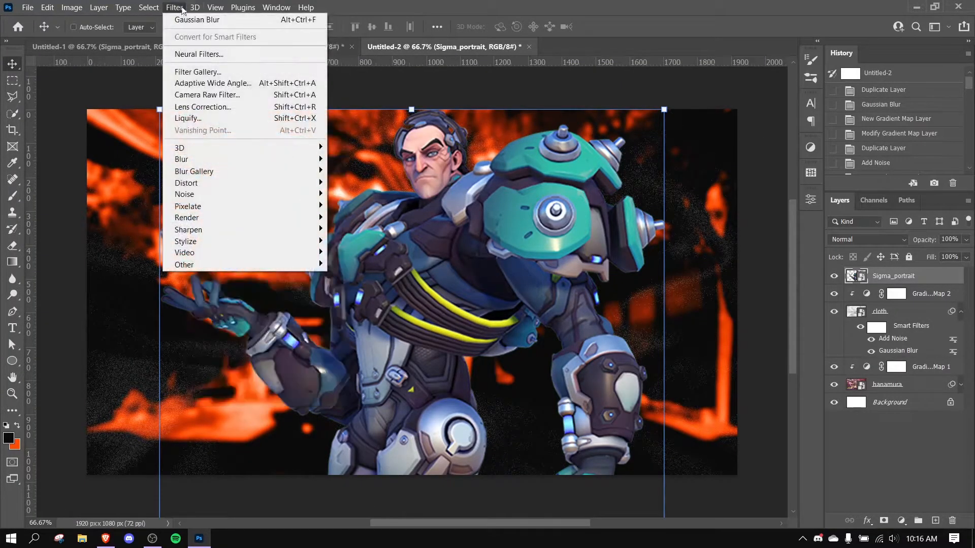
pyautogui.click(209, 95)
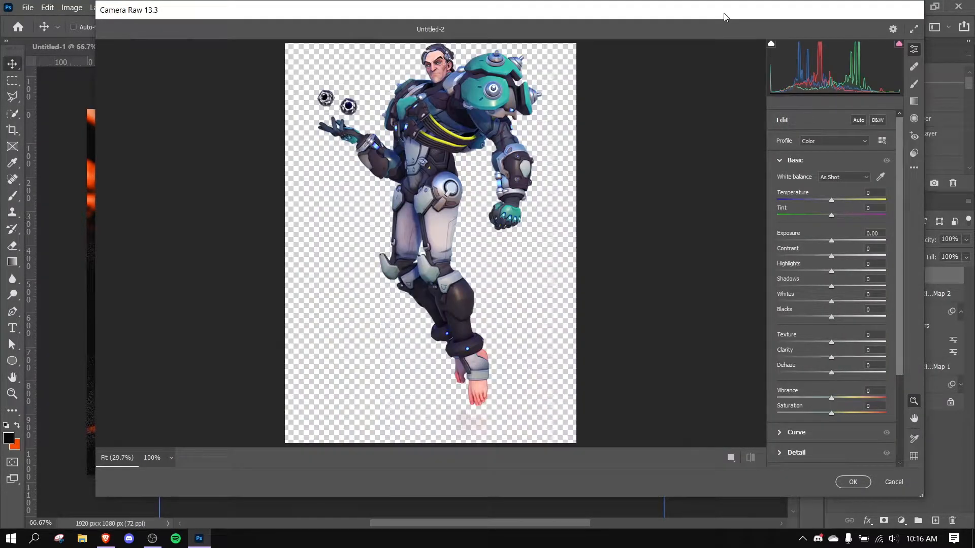
pyautogui.moveTo(727, 16); pyautogui.dragTo(725, 26)
pyautogui.scroll(-3, 782, 361)
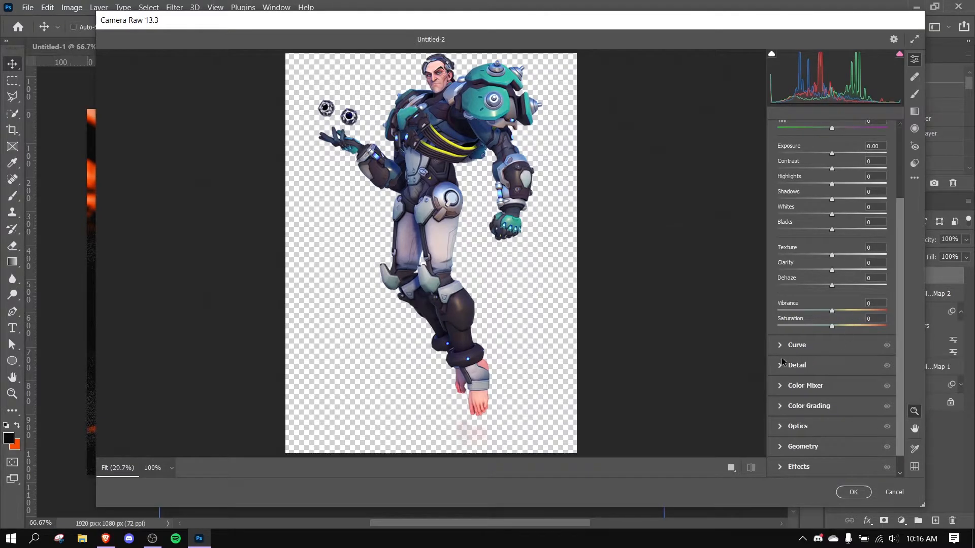
pyautogui.scroll(2, 787, 376)
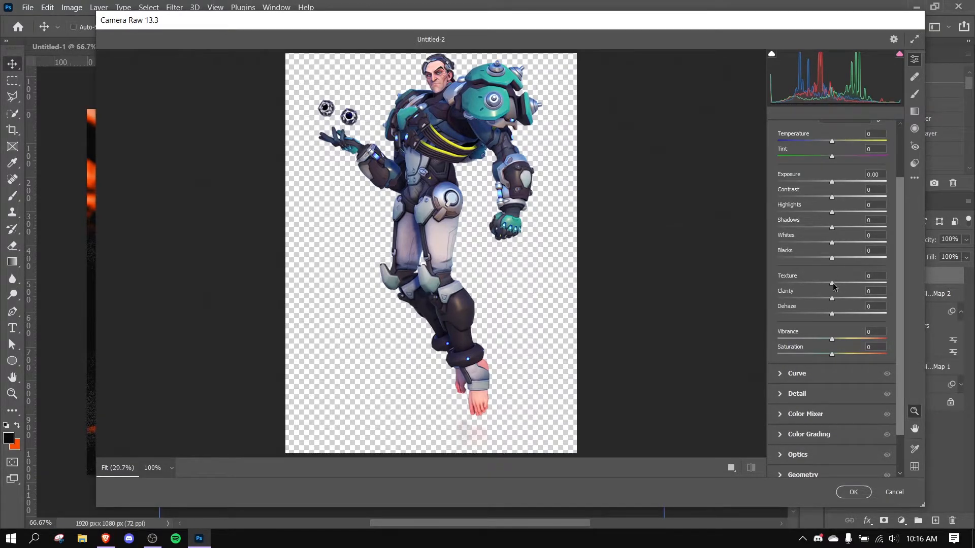
pyautogui.scroll(1, 854, 284)
pyautogui.moveTo(832, 307); pyautogui.dragTo(838, 342)
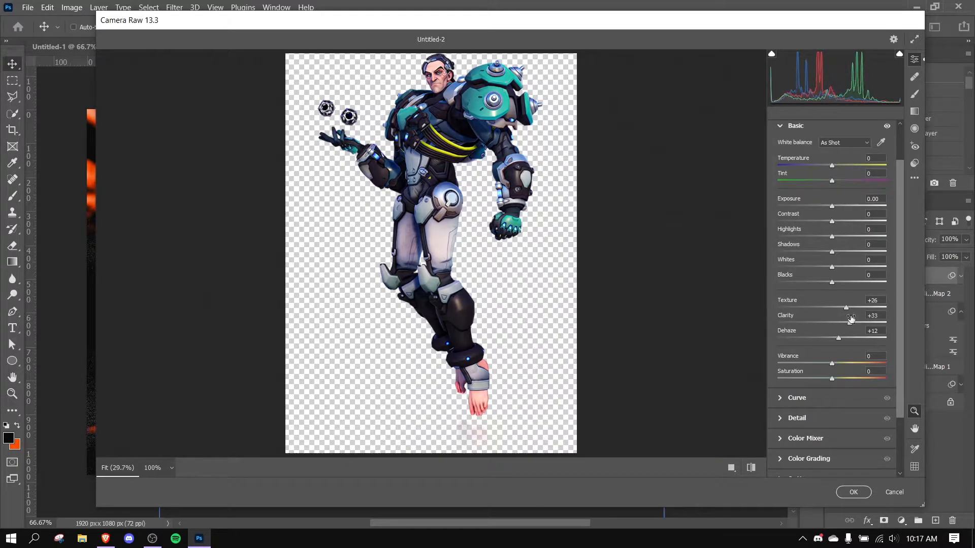
pyautogui.moveTo(847, 311)
pyautogui.mouseDown()
pyautogui.moveTo(833, 312)
pyautogui.moveTo(848, 327)
pyautogui.mouseUp()
# Step: Set the Contrast to +13 and the Exposure to +0.10, and apply the Camera Raw filter to Sigma_portrait
pyautogui.scroll(2, 830, 218)
pyautogui.moveTo(832, 253)
pyautogui.mouseDown()
pyautogui.moveTo(825, 264)
pyautogui.moveTo(802, 259)
pyautogui.moveTo(841, 261)
pyautogui.moveTo(833, 251)
pyautogui.mouseUp()
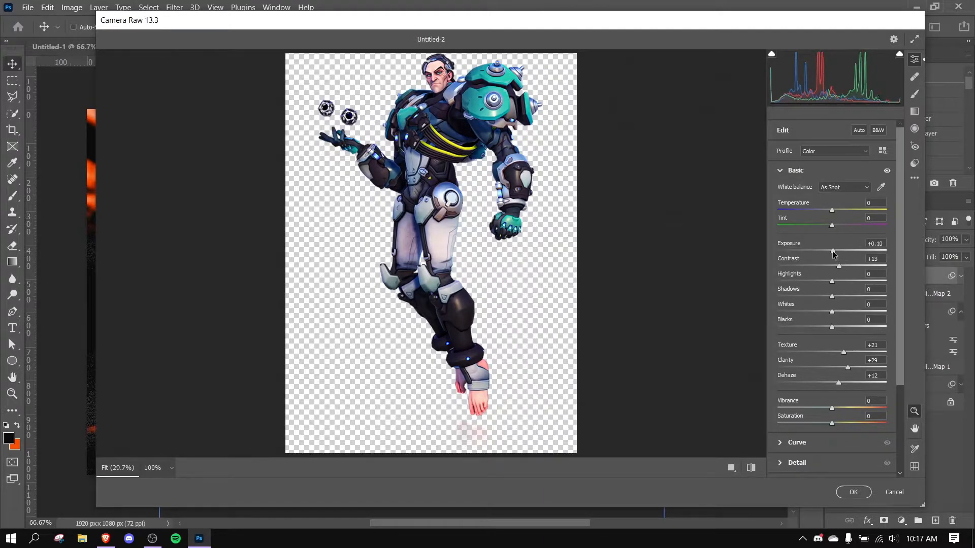
pyautogui.click(855, 492)
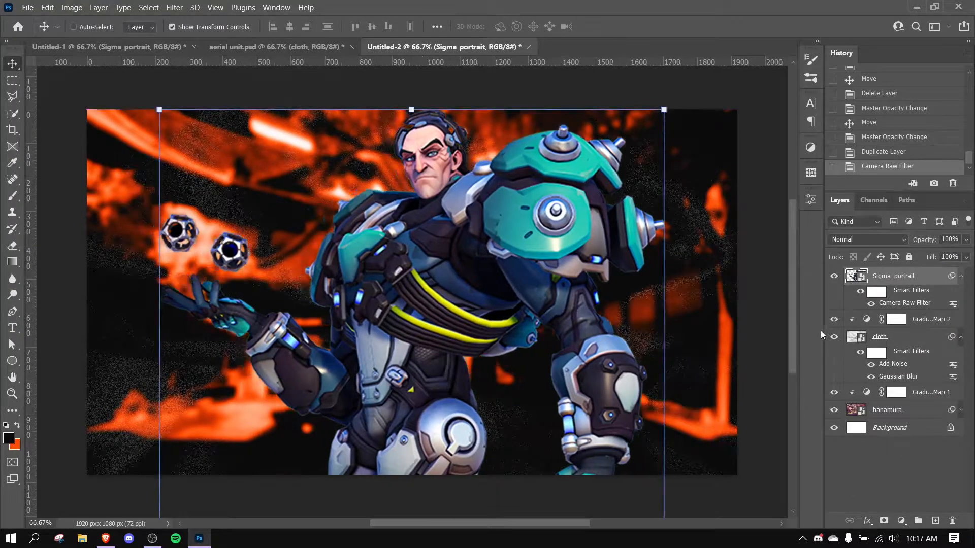
# Step: Compare the Sigma_portrait layer with and without its Camera Raw filter and collapse its smart filter list
pyautogui.click(860, 291)
pyautogui.click(860, 292)
pyautogui.moveTo(521, 292); pyautogui.dragTo(514, 292)
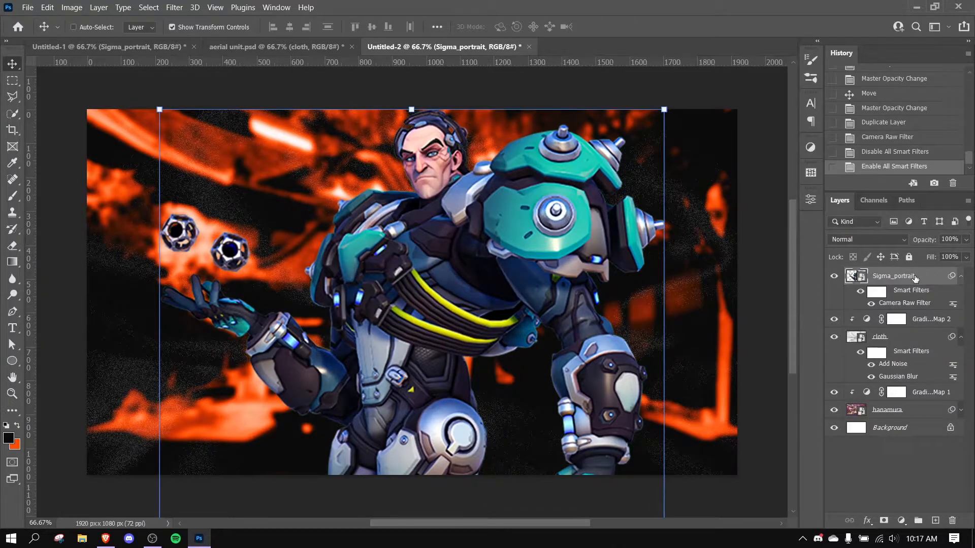
pyautogui.click(959, 276)
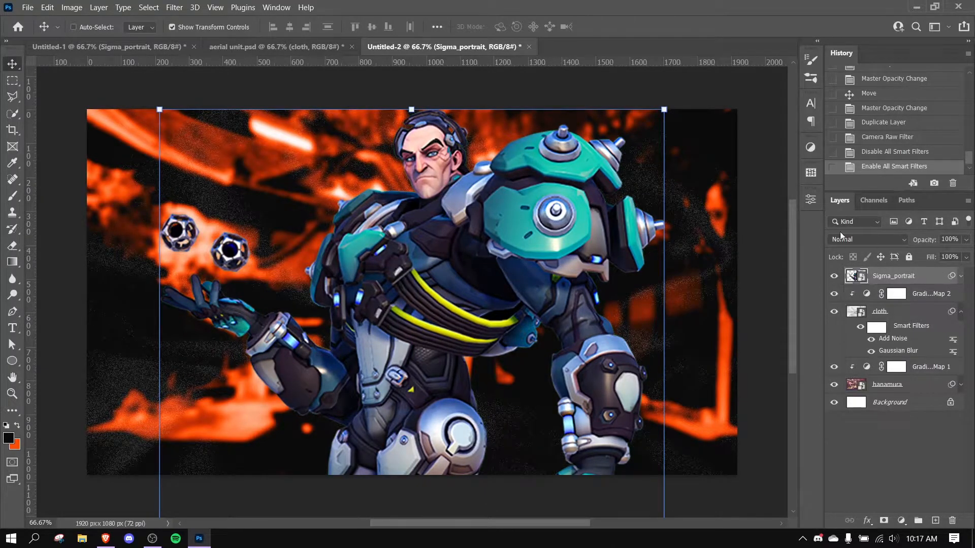
# Step: Add a Gradient Map adjustment layer above Sigma_portrait and clip it to the portrait
pyautogui.click(901, 520)
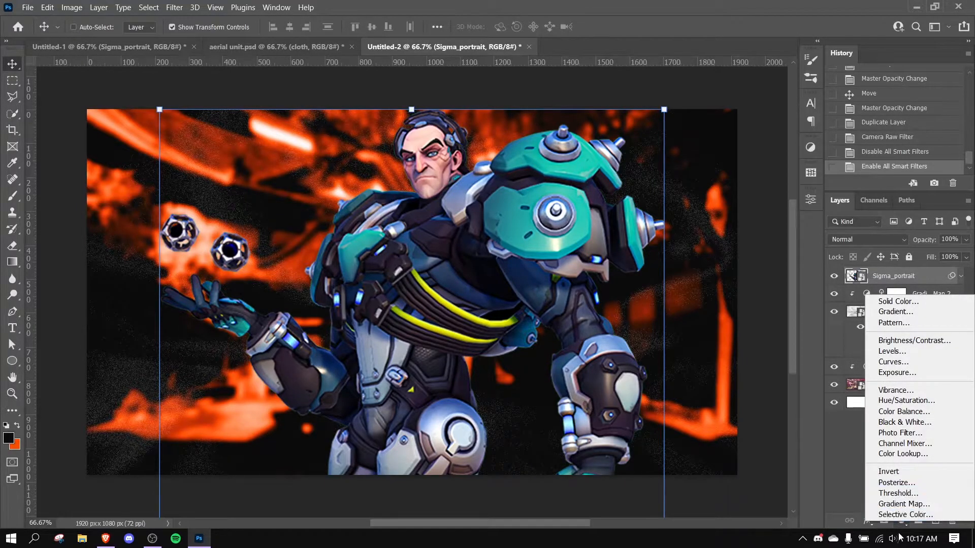
pyautogui.click(903, 504)
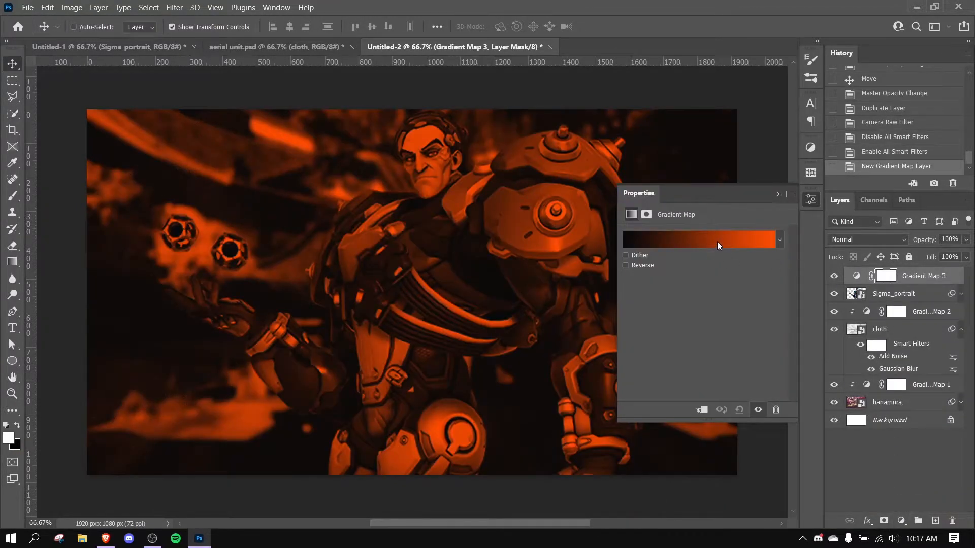
pyautogui.keyDown('alt'); pyautogui.click(937, 284); pyautogui.keyUp('alt')
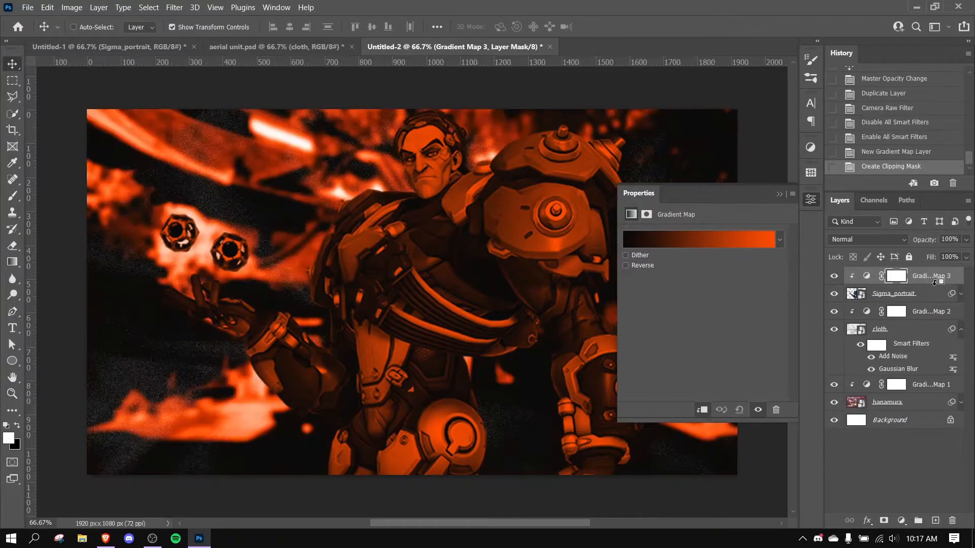
# Step: Change the orange end stop of the portrait's gradient map to white (ffffff) for a black-to-white gradient
pyautogui.click(750, 242)
pyautogui.click(950, 342)
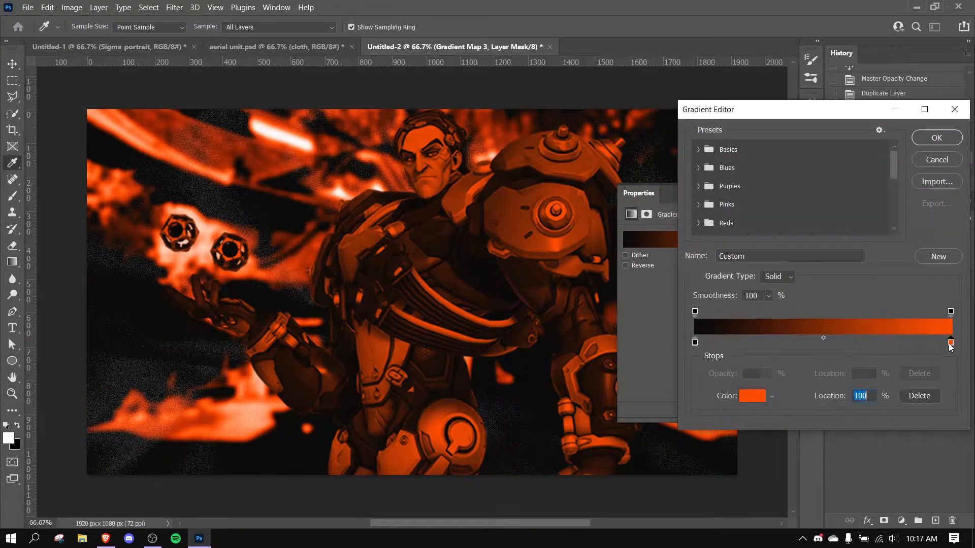
pyautogui.click(755, 397)
pyautogui.click(518, 310)
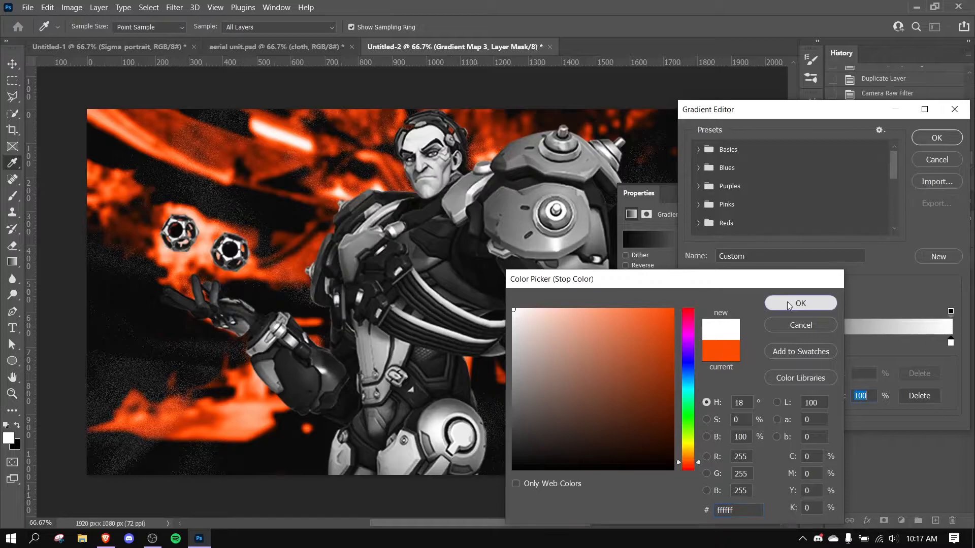
pyautogui.click(787, 302)
pyautogui.moveTo(695, 342)
pyautogui.mouseDown()
pyautogui.moveTo(723, 344)
pyautogui.moveTo(693, 344)
pyautogui.mouseUp()
pyautogui.click(933, 138)
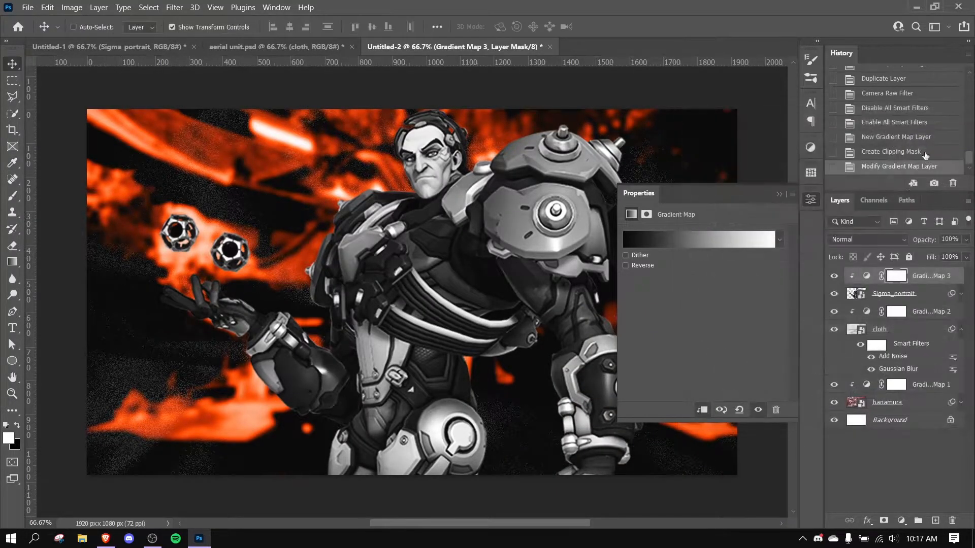
# Step: Move the Sigma portrait up slightly and shift the white stop of its gradient map to 89%
pyautogui.click(925, 293)
pyautogui.moveTo(481, 269); pyautogui.dragTo(480, 254)
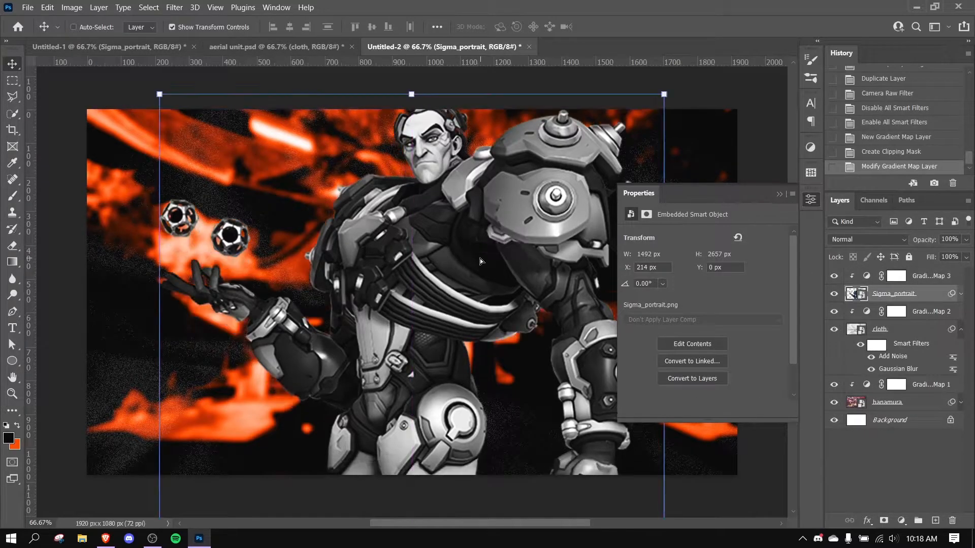
pyautogui.click(902, 280)
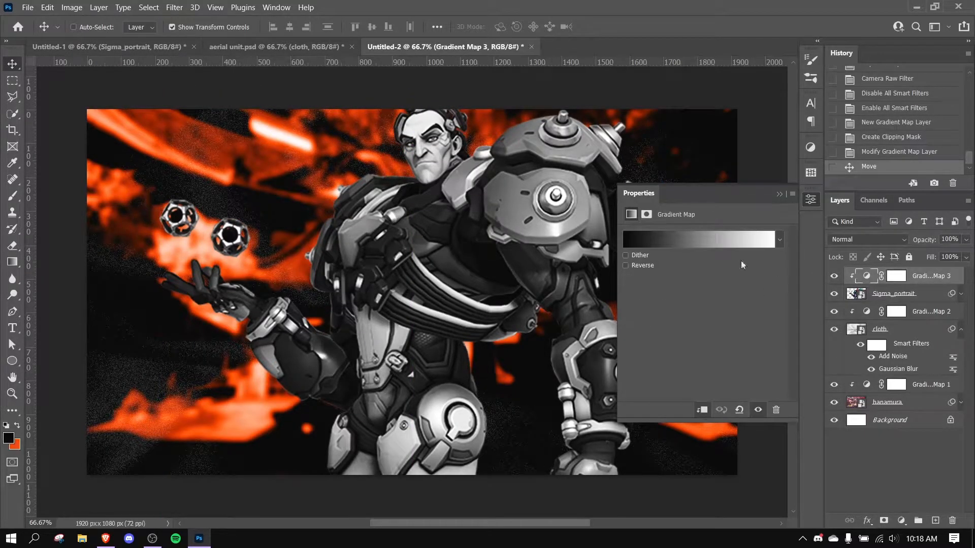
pyautogui.click(755, 238)
pyautogui.moveTo(951, 342); pyautogui.dragTo(925, 342)
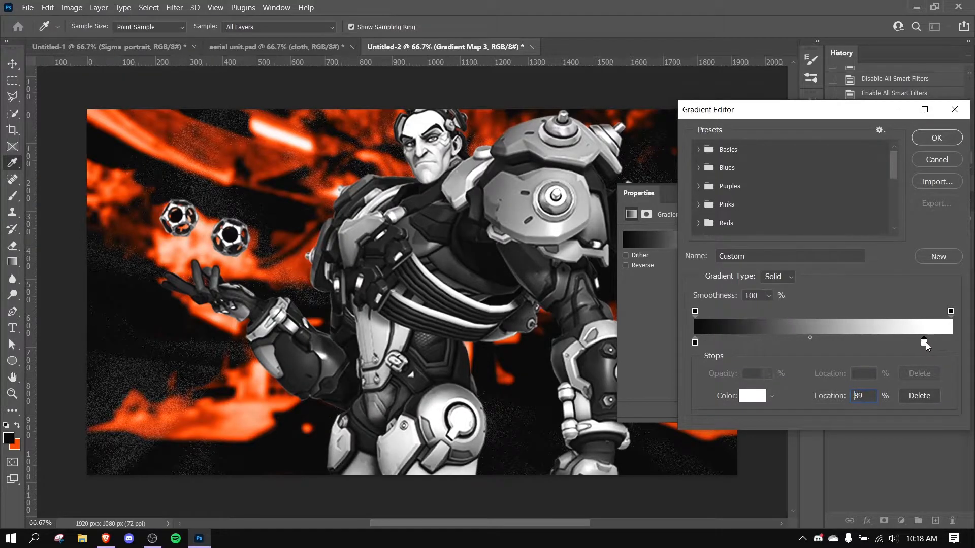
pyautogui.click(937, 139)
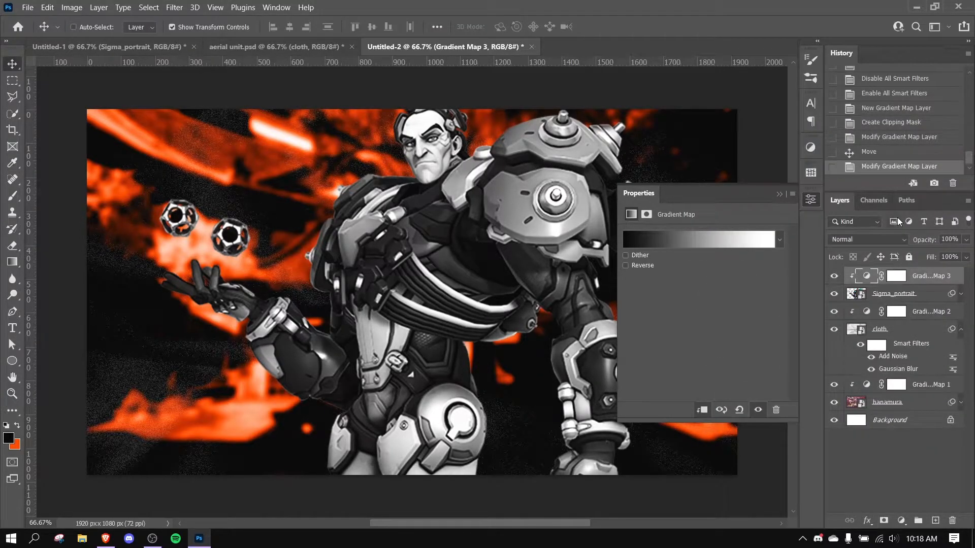
pyautogui.click(960, 294)
pyautogui.click(811, 199)
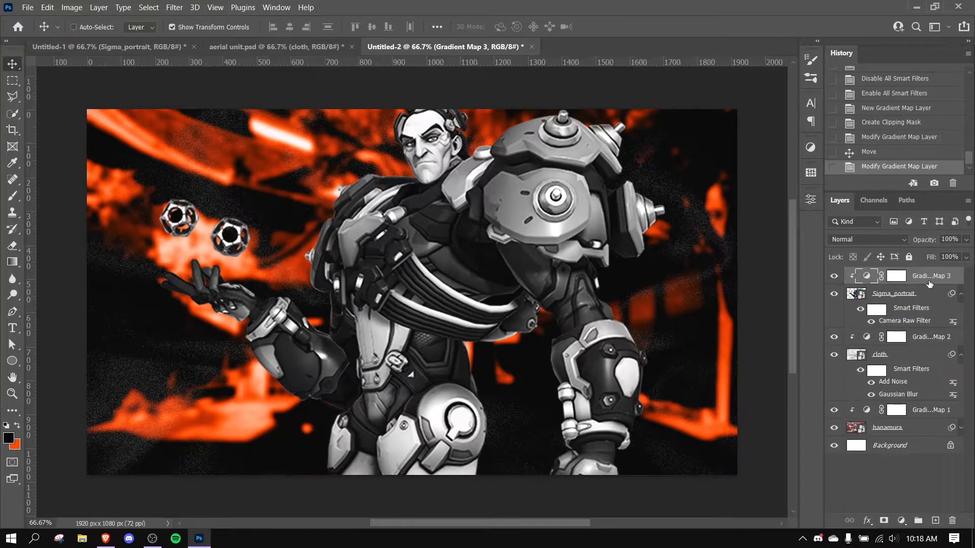
# Step: Scale the Sigma portrait down to 274.86% about its centre and move it up about 122 px towards the canvas's upper edge
pyautogui.click(922, 300)
pyautogui.moveTo(549, 288); pyautogui.dragTo(549, 293)
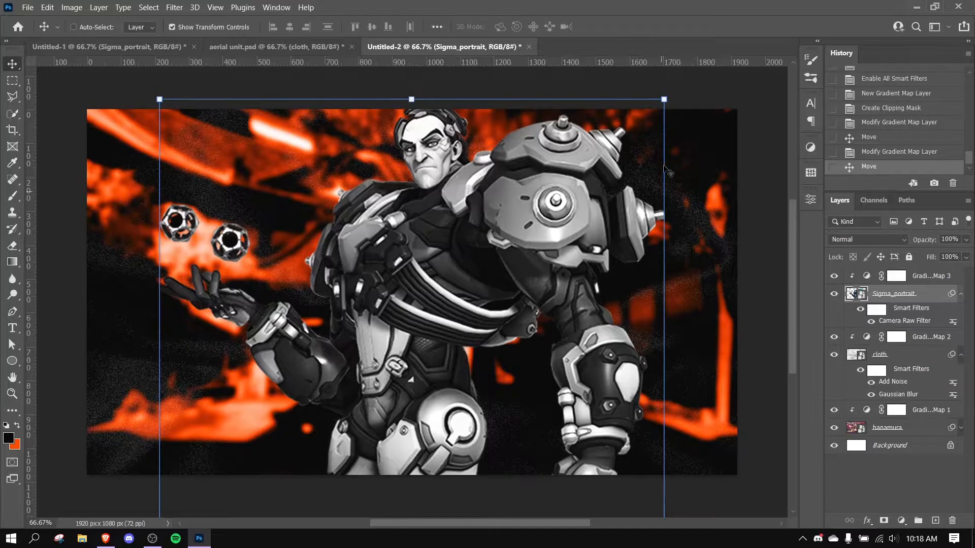
pyautogui.click(665, 101)
pyautogui.press('Return')
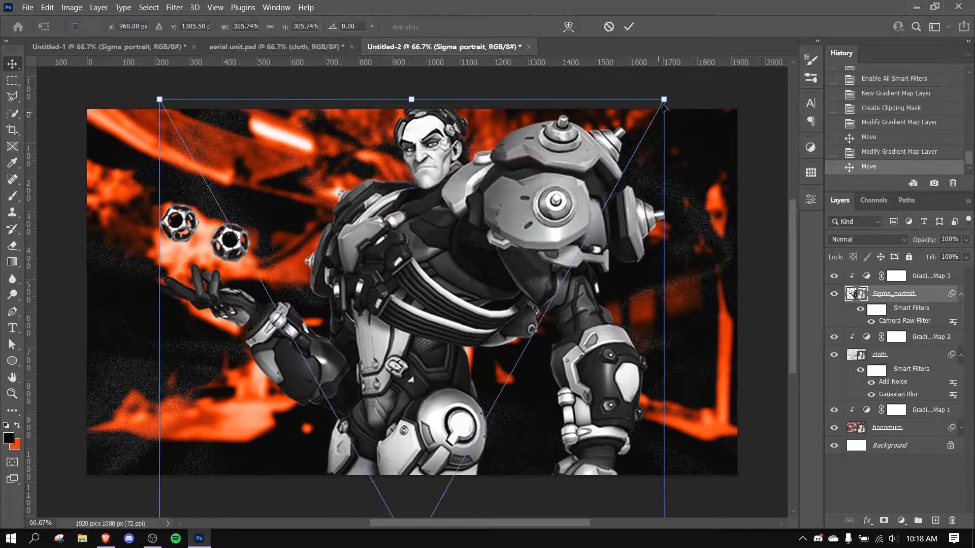
pyautogui.moveTo(664, 99); pyautogui.dragTo(638, 142)
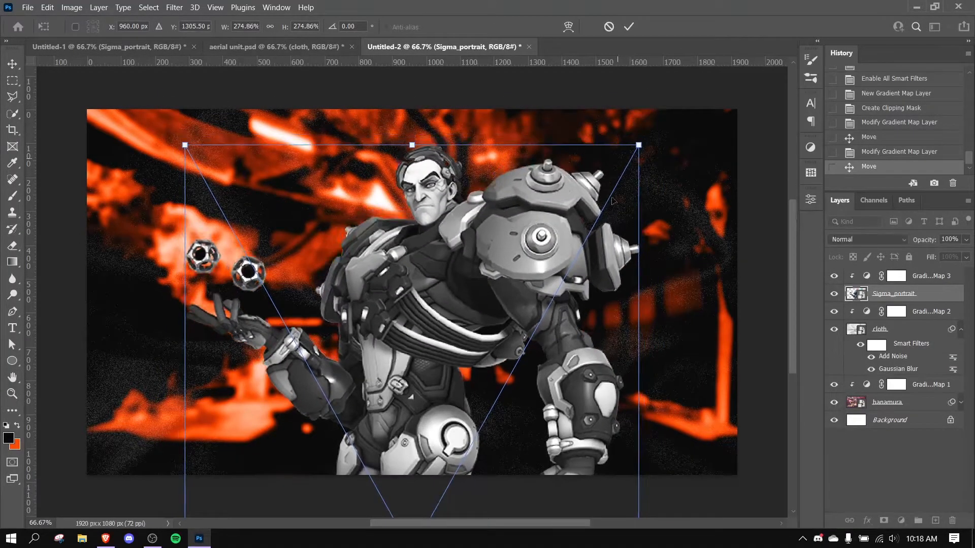
pyautogui.press('Return')
pyautogui.moveTo(535, 290); pyautogui.dragTo(535, 245)
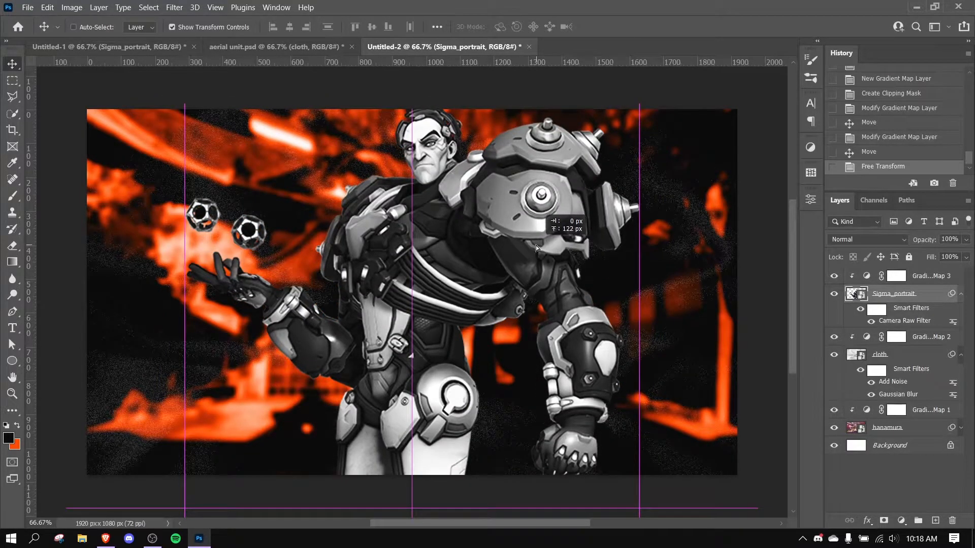
# Step: Draw a white rectangle about 2016 x 147 px across the canvas's lower edge and place it unclipped above Gradient Map 3
pyautogui.click(292, 47)
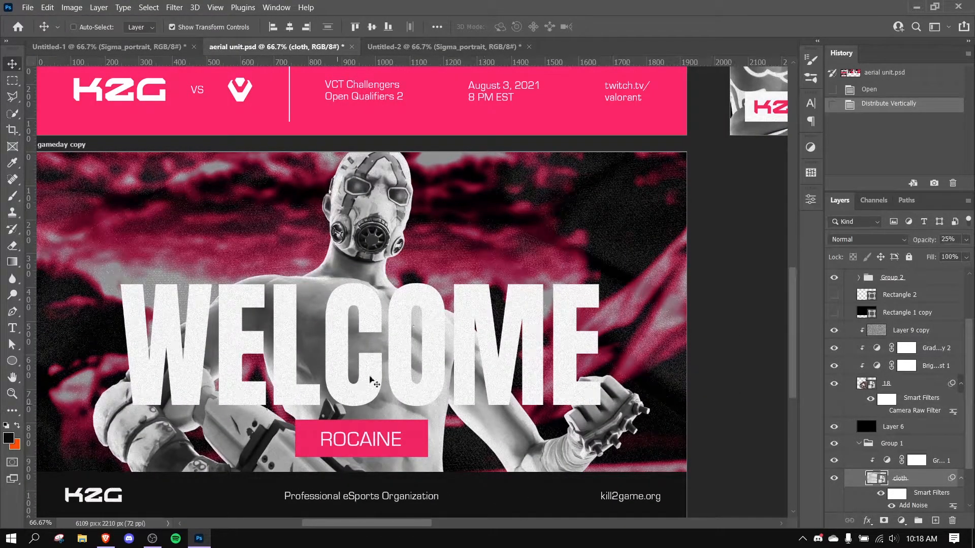
pyautogui.click(427, 45)
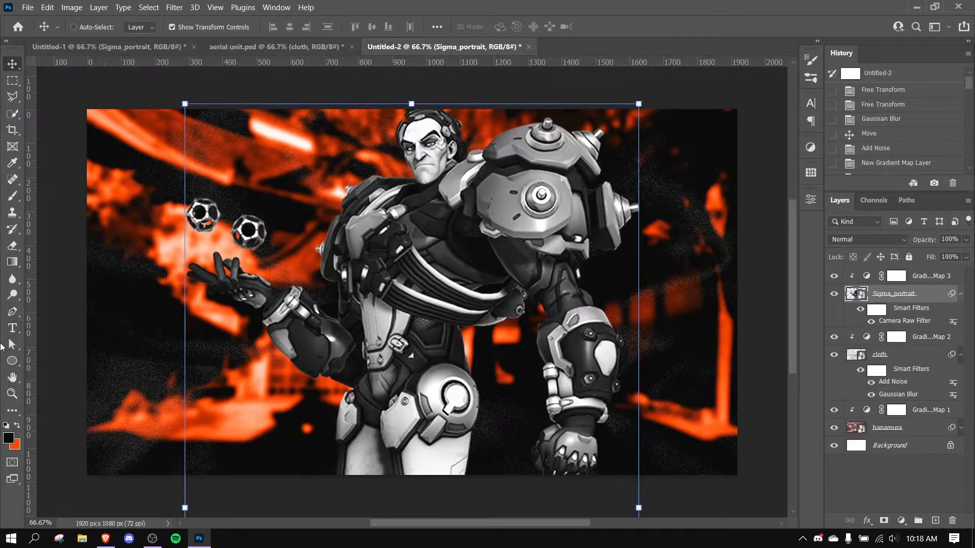
pyautogui.click(12, 362)
pyautogui.click(60, 363)
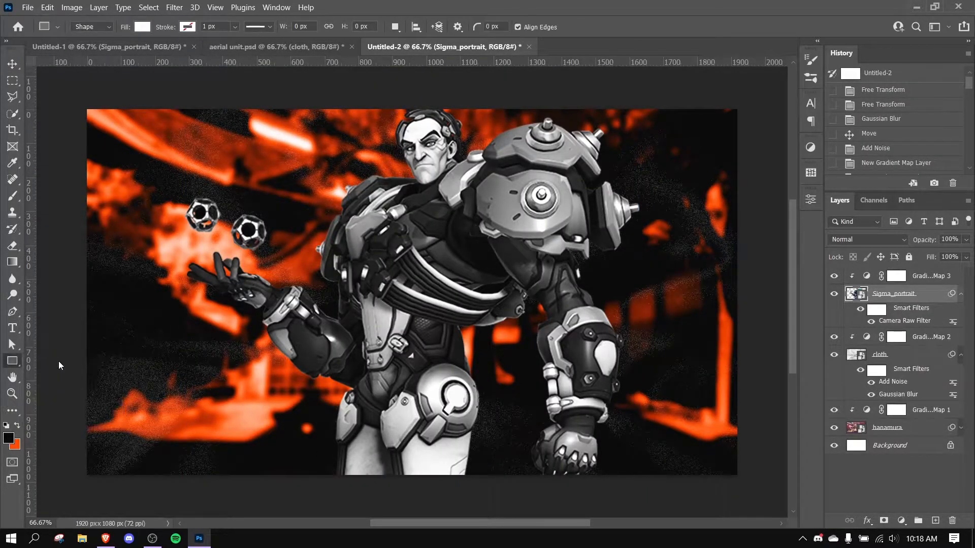
pyautogui.moveTo(76, 432); pyautogui.dragTo(757, 481)
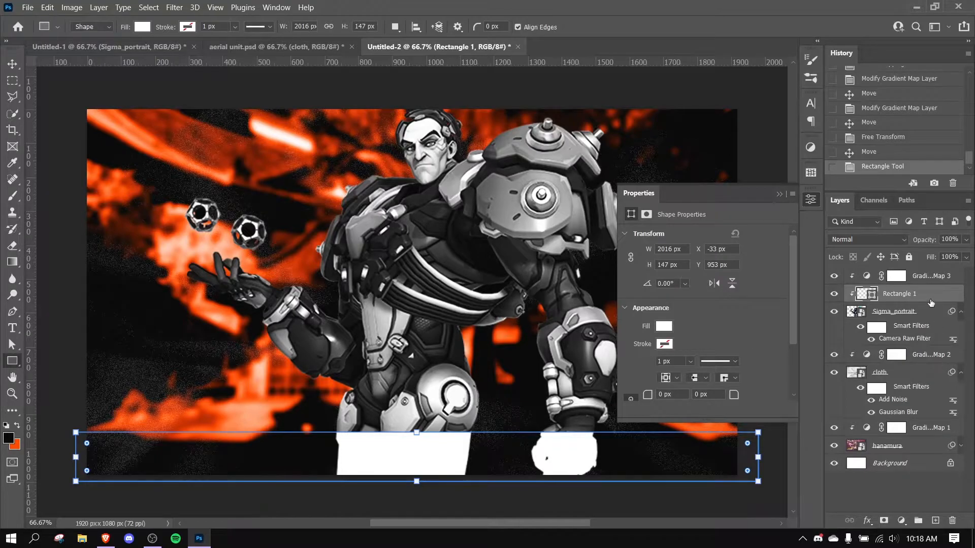
pyautogui.moveTo(928, 304); pyautogui.dragTo(921, 270)
pyautogui.keyDown('alt'); pyautogui.click(923, 285); pyautogui.keyUp('alt')
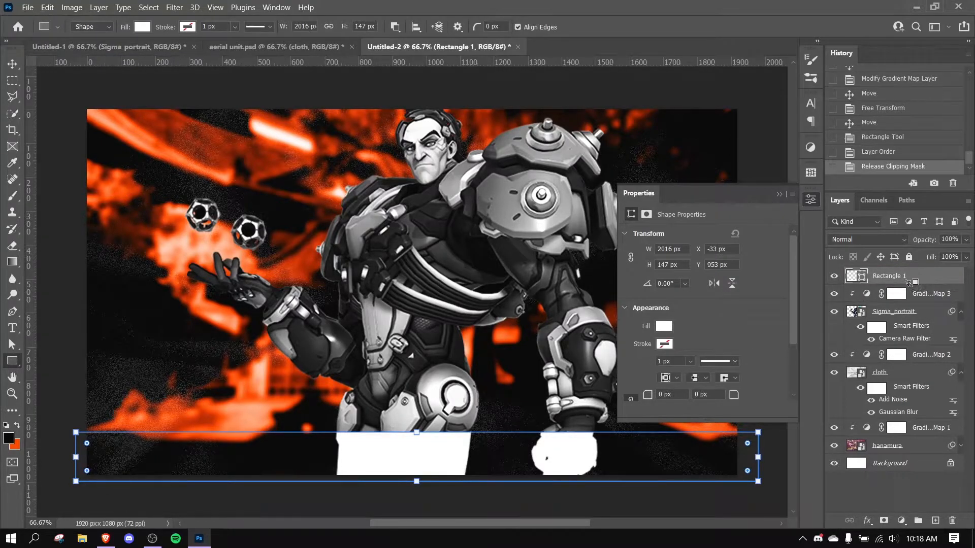
# Step: Raise the white bar's upper edge slightly so its height is about 159 px
pyautogui.click(12, 63)
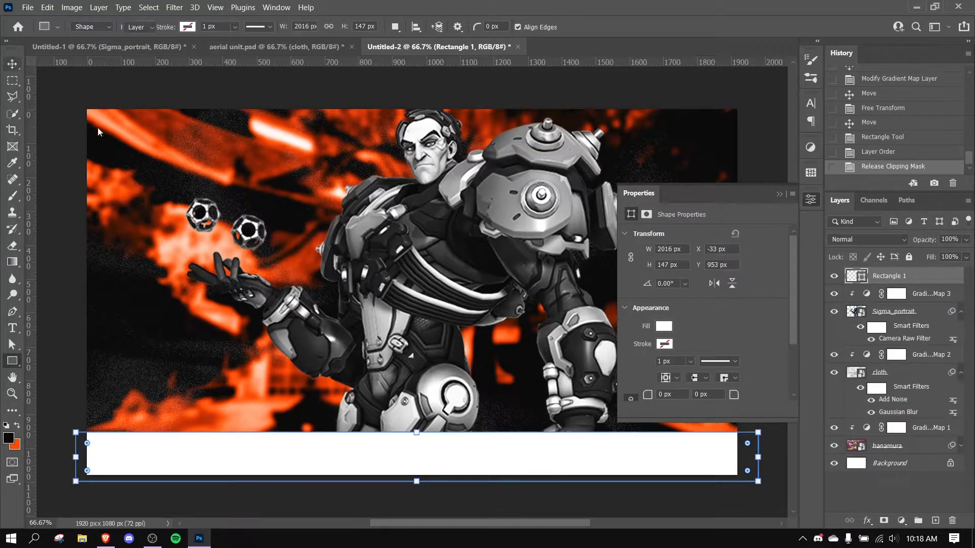
pyautogui.click(815, 205)
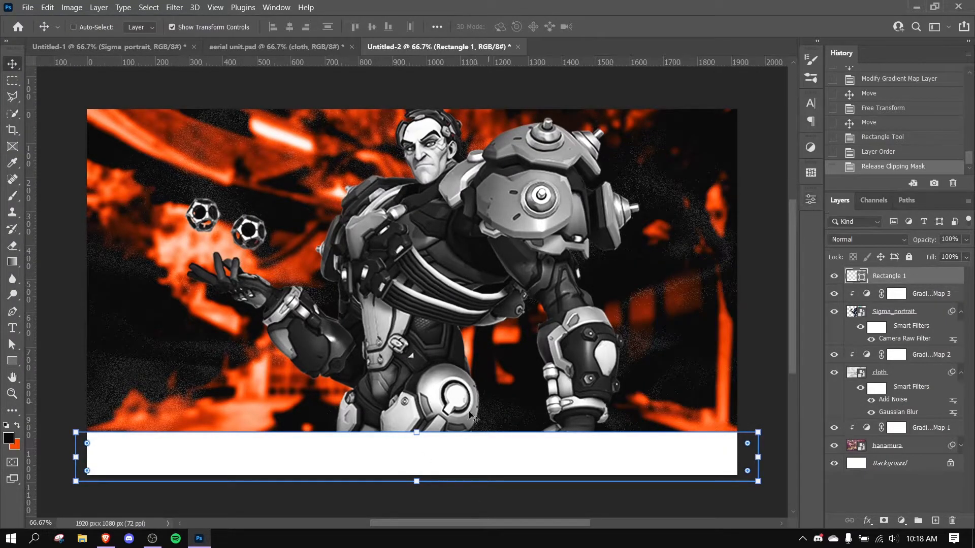
pyautogui.moveTo(414, 434); pyautogui.dragTo(424, 431)
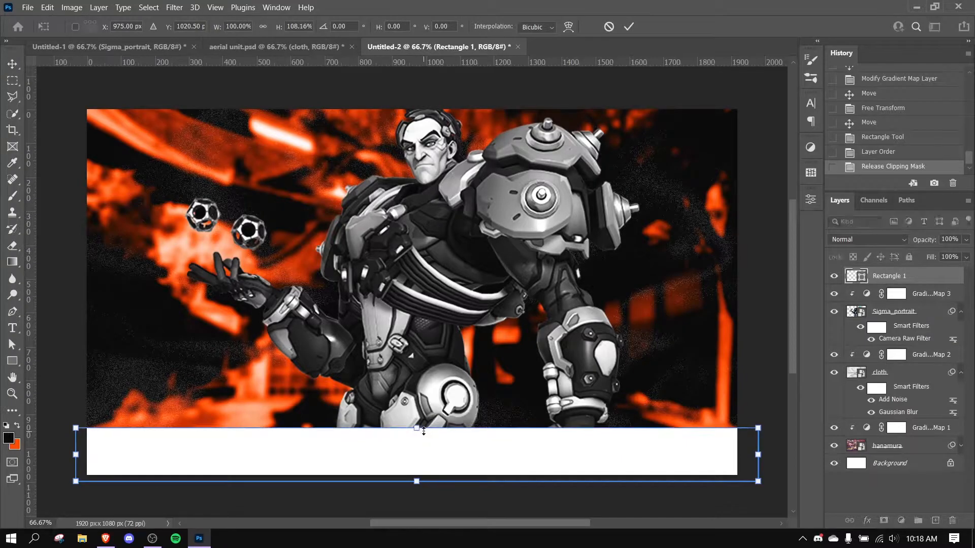
pyautogui.press('Return')
# Step: Fill the white footer bar with black
pyautogui.click(12, 360)
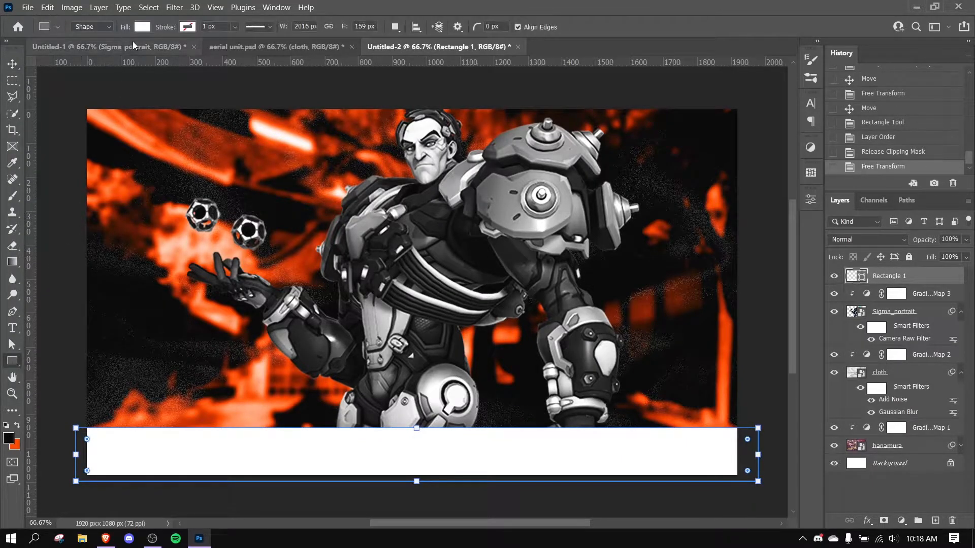
pyautogui.click(142, 27)
pyautogui.click(221, 50)
pyautogui.moveTo(650, 343); pyautogui.dragTo(514, 484)
pyautogui.click(800, 304)
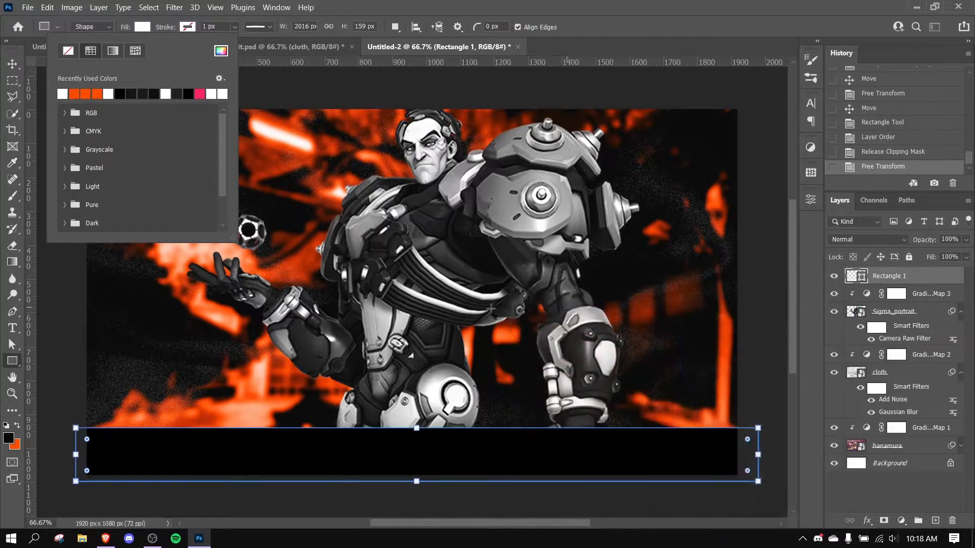
pyautogui.click(918, 474)
pyautogui.click(918, 474)
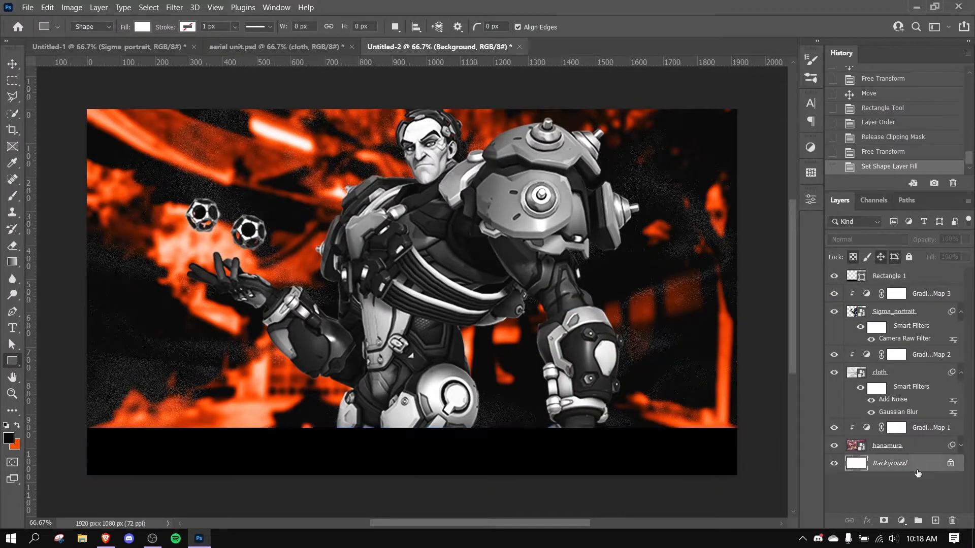
# Step: Change the footer bar's fill to a near-black grey from the recently used colours
pyautogui.click(883, 276)
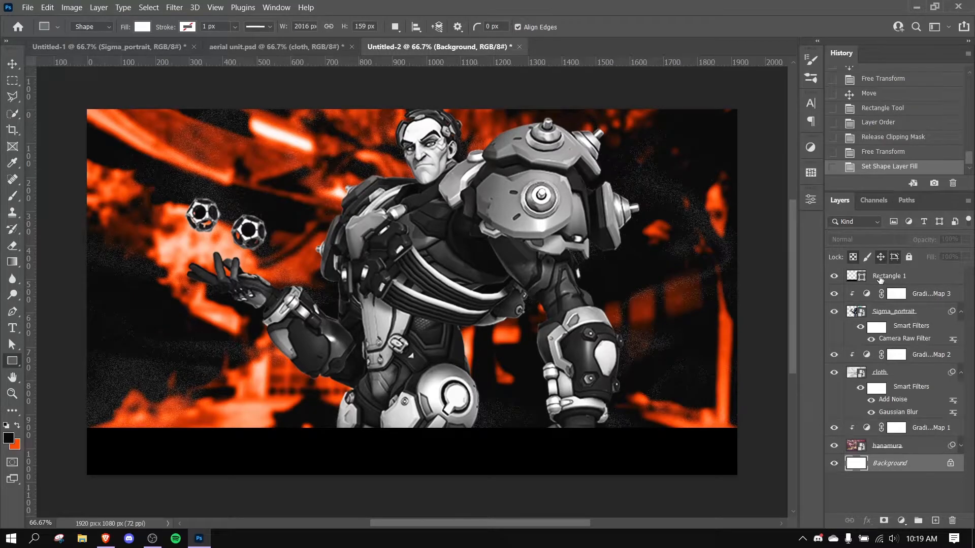
pyautogui.click(142, 26)
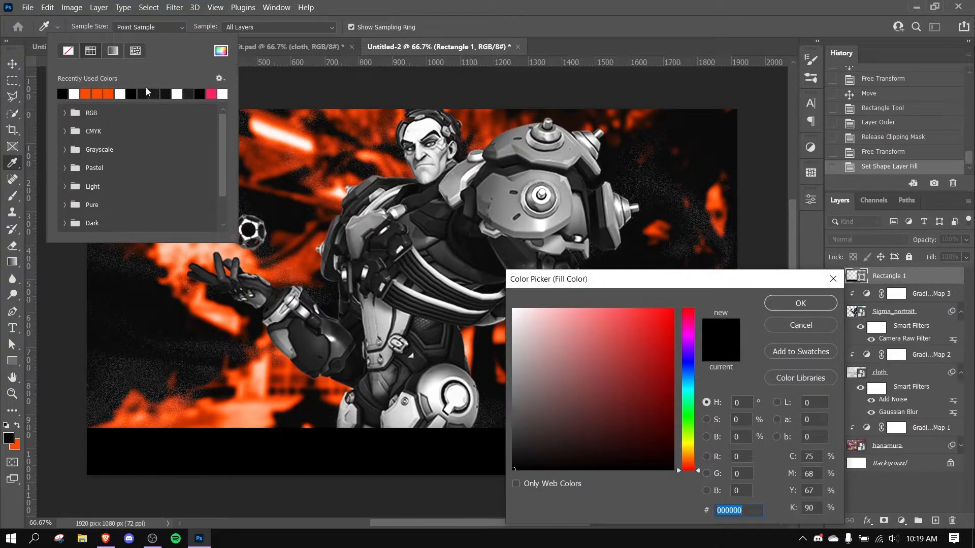
pyautogui.click(797, 328)
pyautogui.click(143, 94)
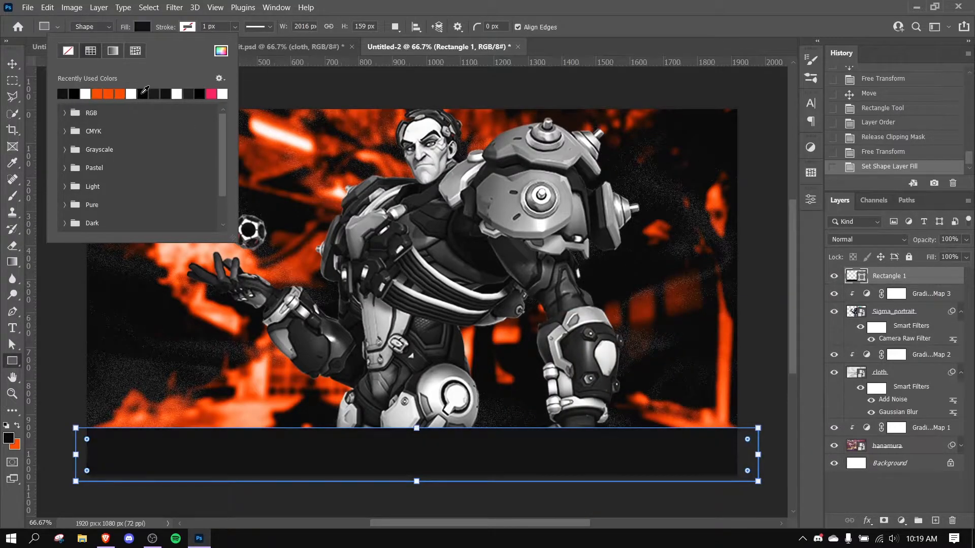
pyautogui.press('Return')
pyautogui.click(12, 64)
pyautogui.click(921, 294)
pyautogui.click(922, 285)
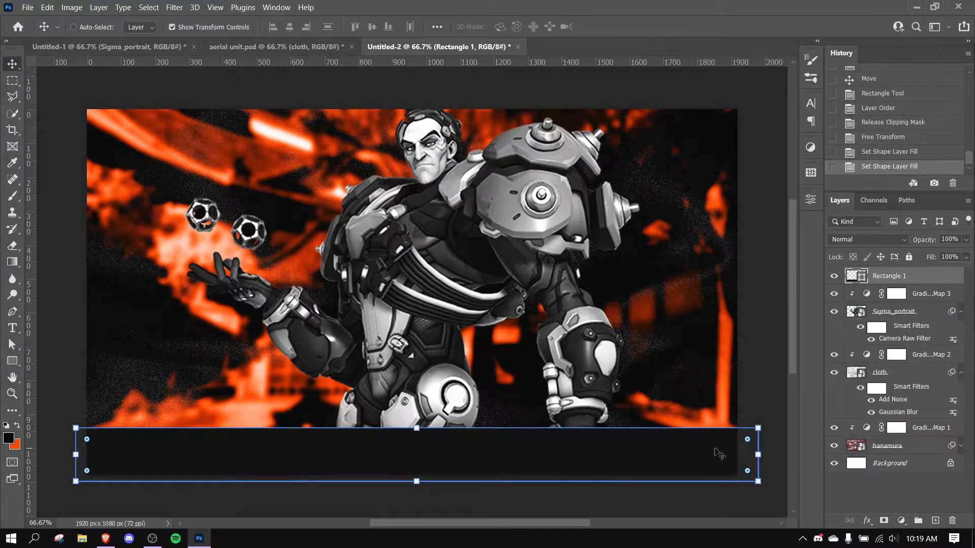
# Step: Copy the orange SF logo from Untitled-1 into Untitled-2, shrink it to fit the footer bar and place it at the bar's left end
pyautogui.click(88, 51)
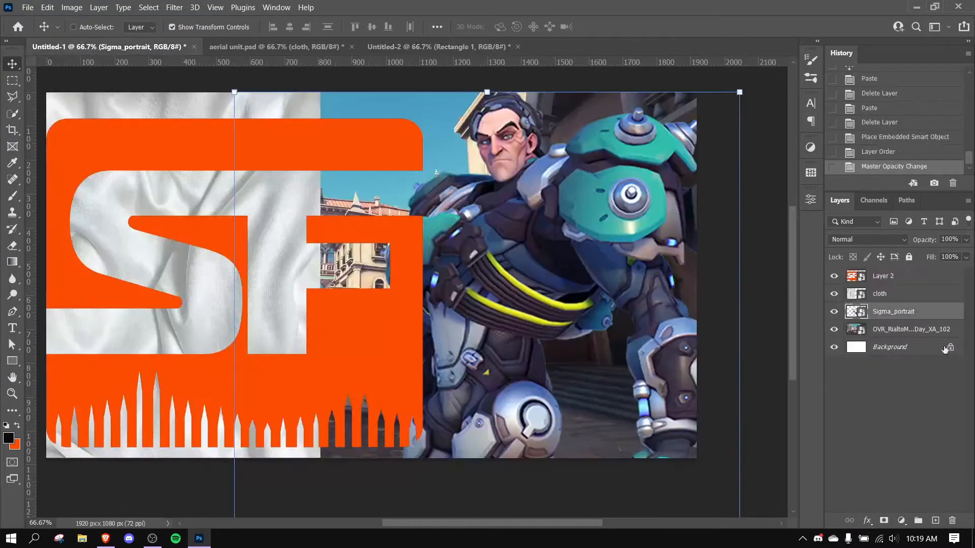
pyautogui.click(909, 279)
pyautogui.moveTo(573, 157); pyautogui.dragTo(604, 329)
pyautogui.moveTo(601, 293); pyautogui.dragTo(160, 436)
pyautogui.press('Return')
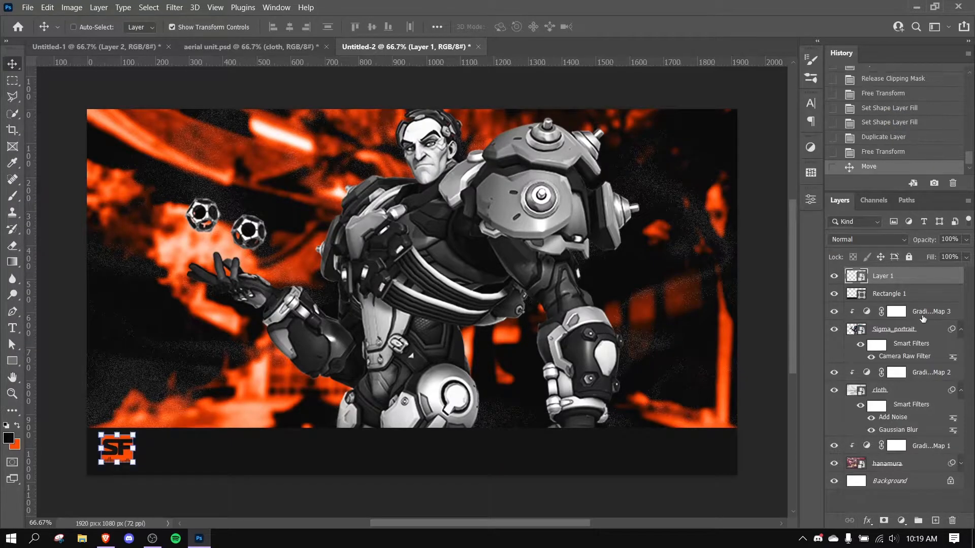
# Step: Apply a white Color Overlay at 100% opacity to the SF logo and nudge it down slightly within the footer bar
pyautogui.rightClick(909, 278)
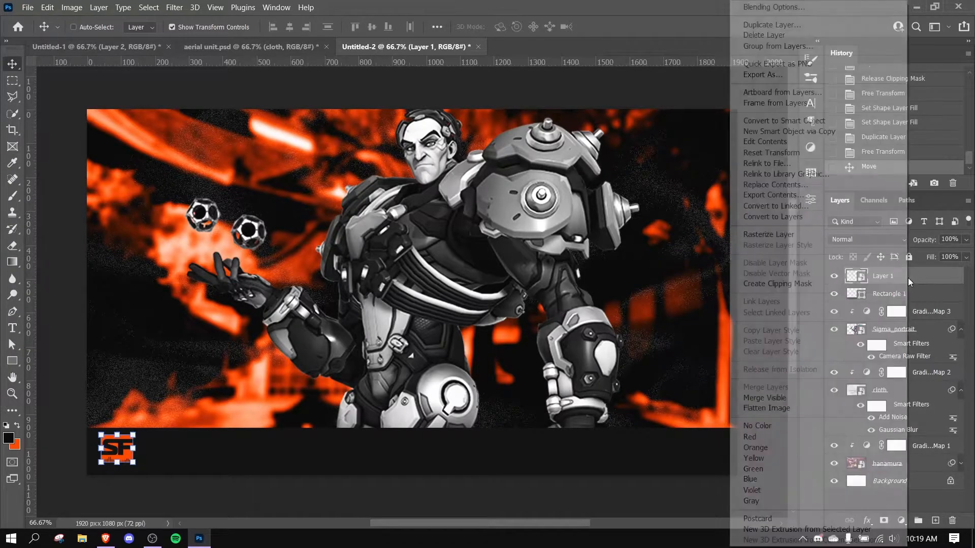
pyautogui.click(947, 281)
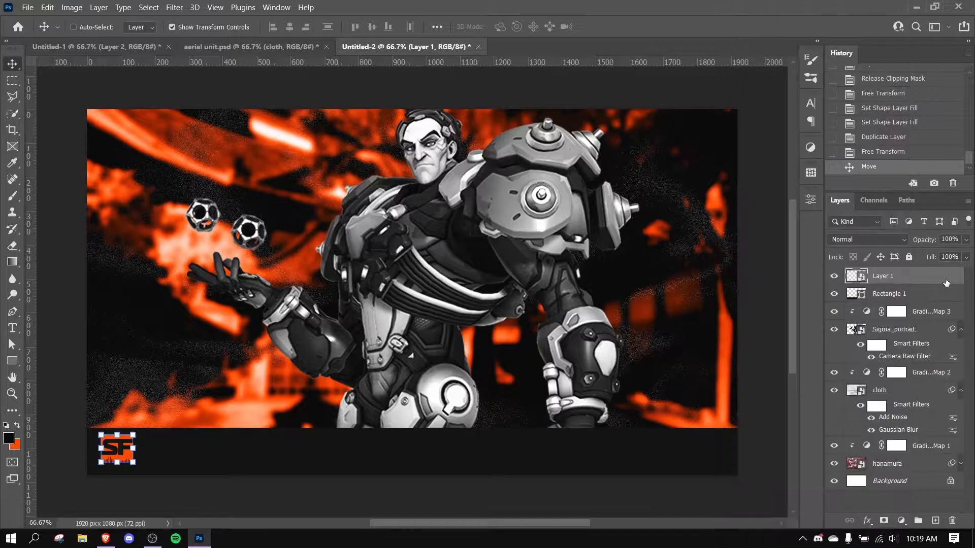
pyautogui.rightClick(946, 281)
pyautogui.click(818, 7)
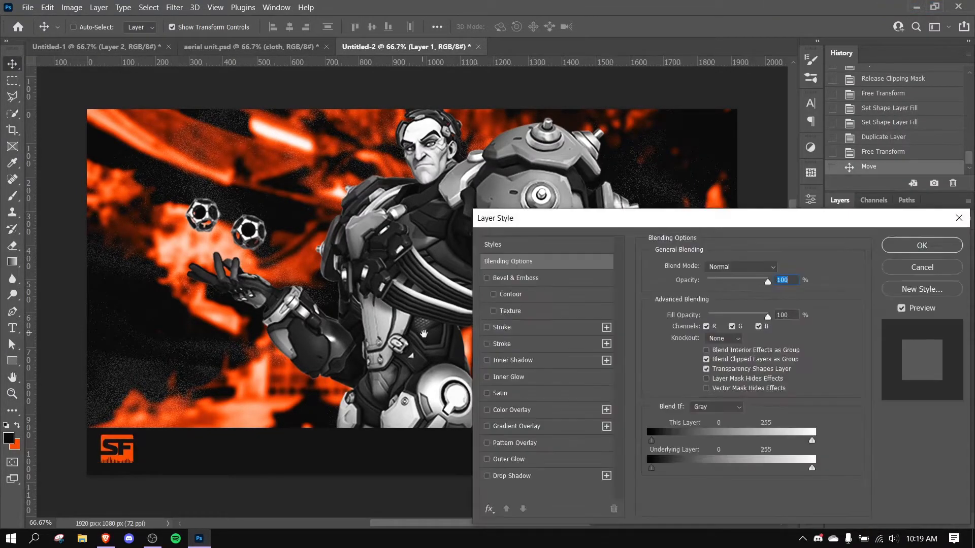
pyautogui.click(569, 410)
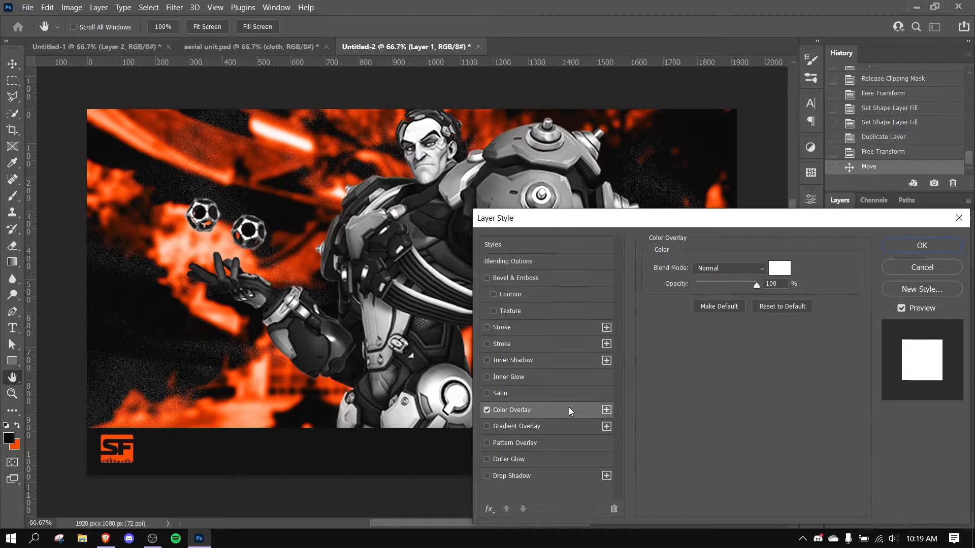
pyautogui.click(780, 267)
pyautogui.click(790, 307)
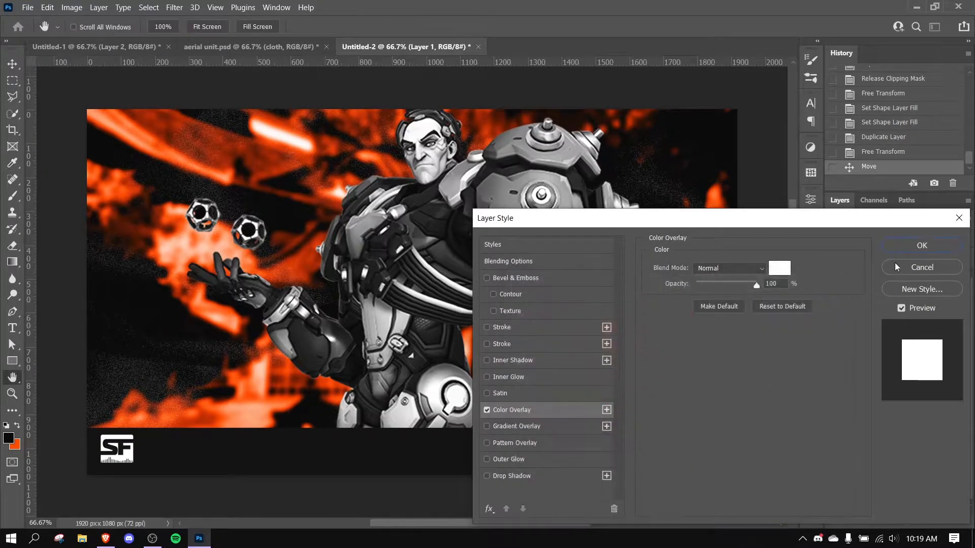
pyautogui.click(905, 248)
pyautogui.moveTo(187, 450); pyautogui.dragTo(187, 452)
# Step: Add the white text "MAIN TANK PLAYER" in Eurostile Regular on the footer bar beside the SF logo
pyautogui.press('t')
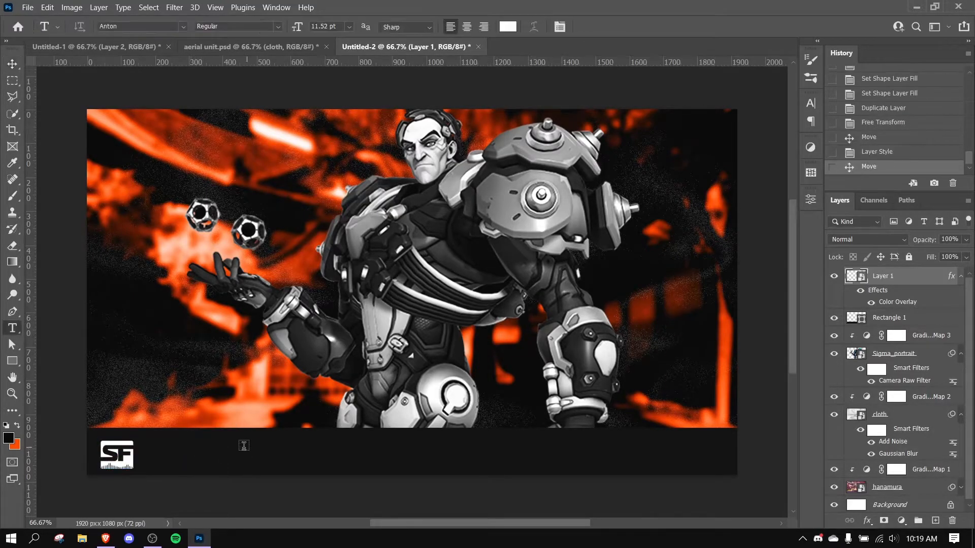
pyautogui.click(229, 453)
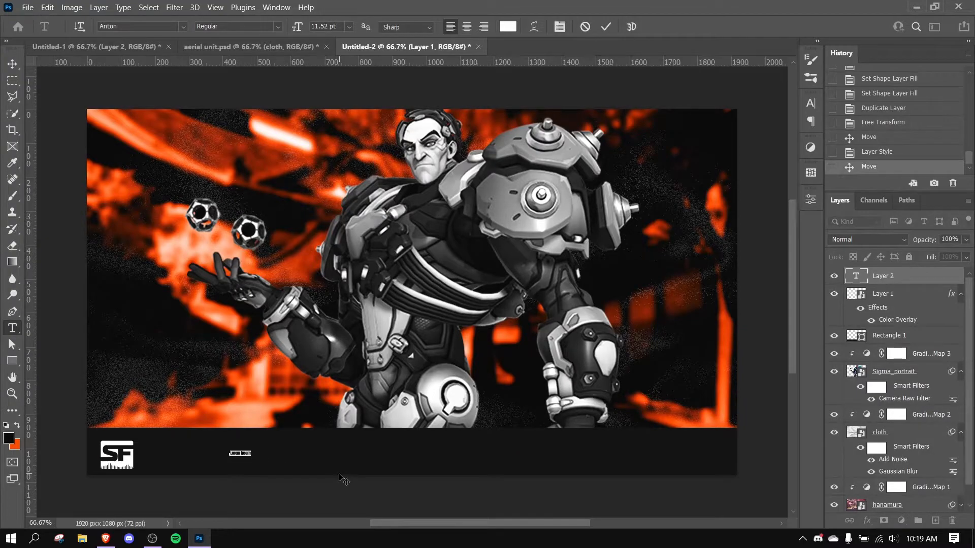
pyautogui.click(161, 29)
pyautogui.write('EURO')
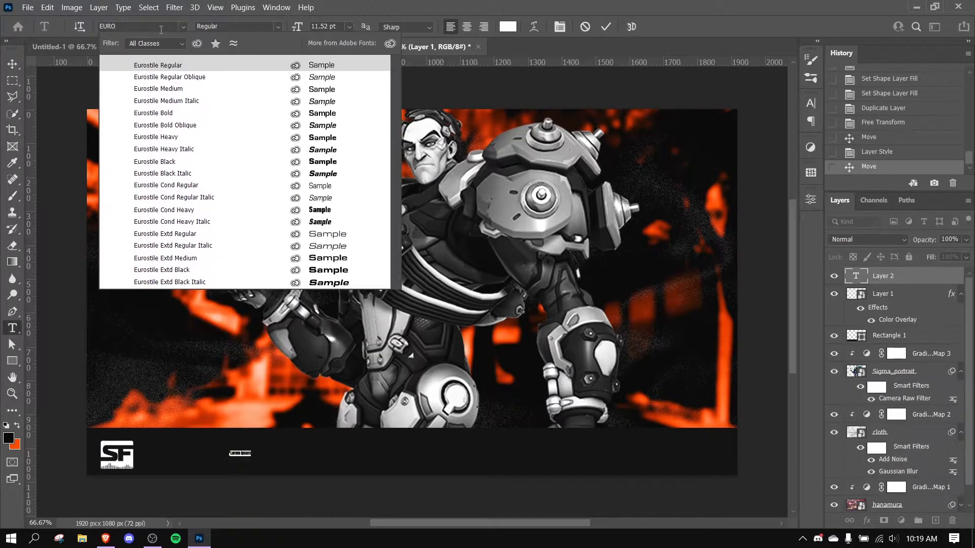
pyautogui.click(190, 65)
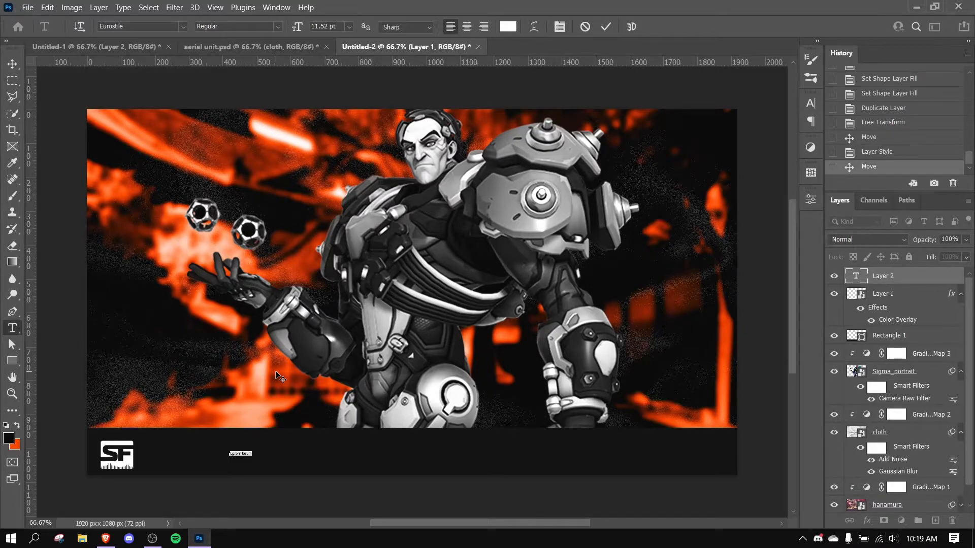
pyautogui.hotkey('ctrl', 'h')
pyautogui.click(606, 26)
pyautogui.press('v')
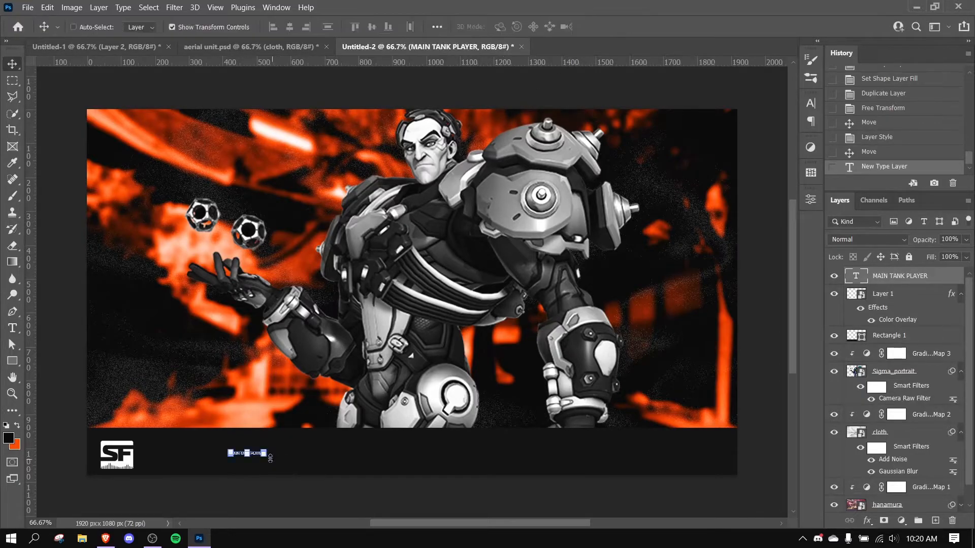
# Step: Scale the footer text up to about 43.18 pt and move it towards the middle of the bar
pyautogui.moveTo(263, 454); pyautogui.dragTo(308, 455)
pyautogui.press('Return')
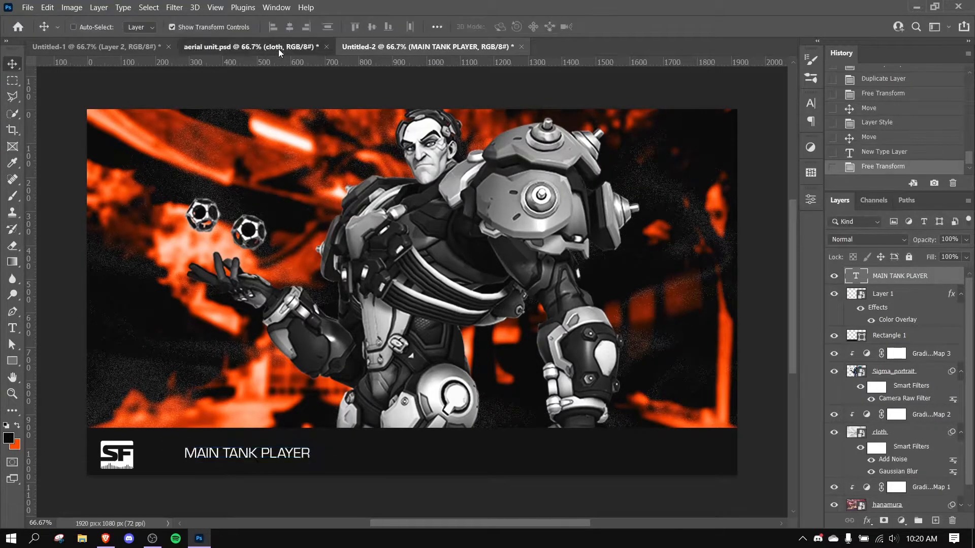
pyautogui.click(278, 48)
pyautogui.click(410, 50)
pyautogui.moveTo(297, 459); pyautogui.dragTo(404, 460)
# Step: Replace the footer text with "Overwatch League"
pyautogui.press('t')
pyautogui.click(403, 456)
pyautogui.hotkey('ctrl', 'a')
pyautogui.write('Main Ta')
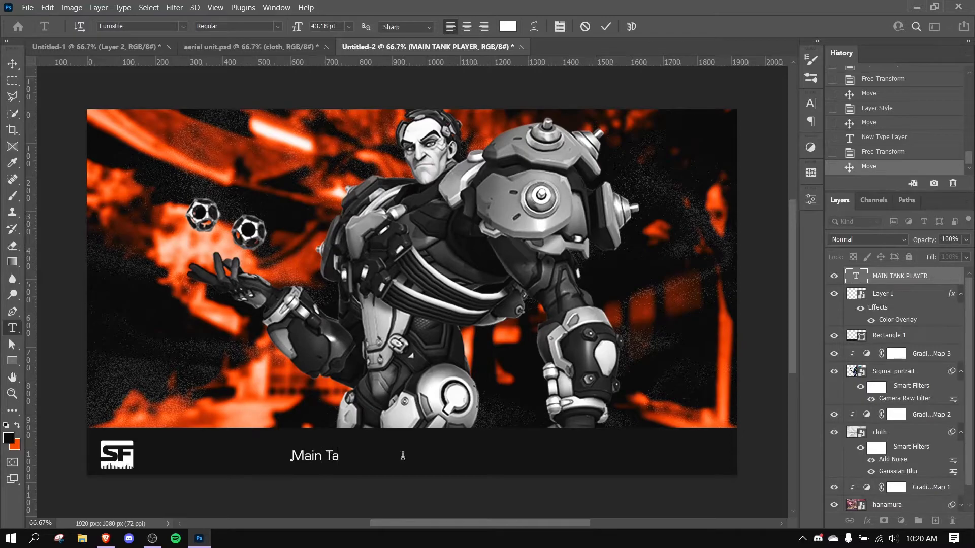
pyautogui.write('nk Player')
pyautogui.hotkey('ctrl', 'a')
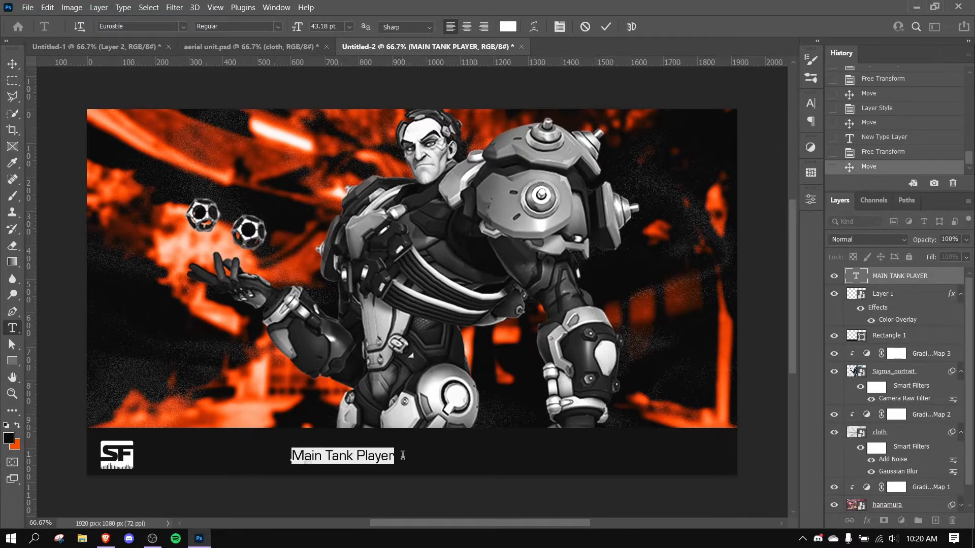
pyautogui.write('Overwatch ')
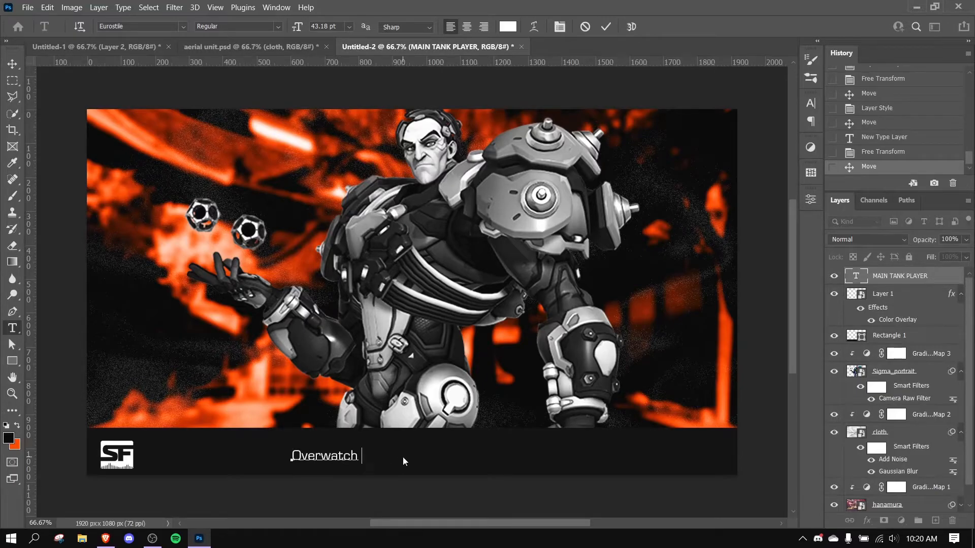
pyautogui.write('League')
pyautogui.click(604, 27)
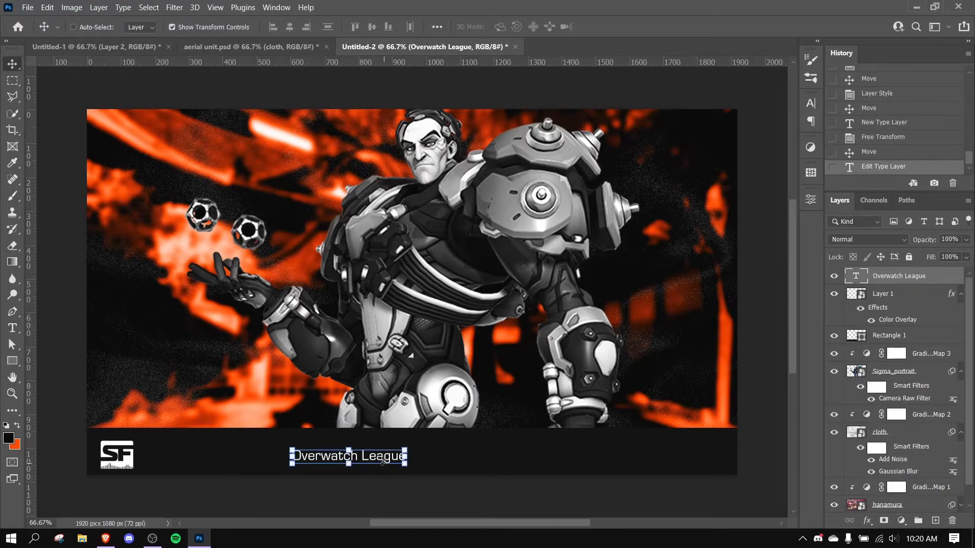
# Step: Move the footer text further right along the bar and extend it to "Overwatch League Team"
pyautogui.moveTo(383, 456); pyautogui.dragTo(446, 454)
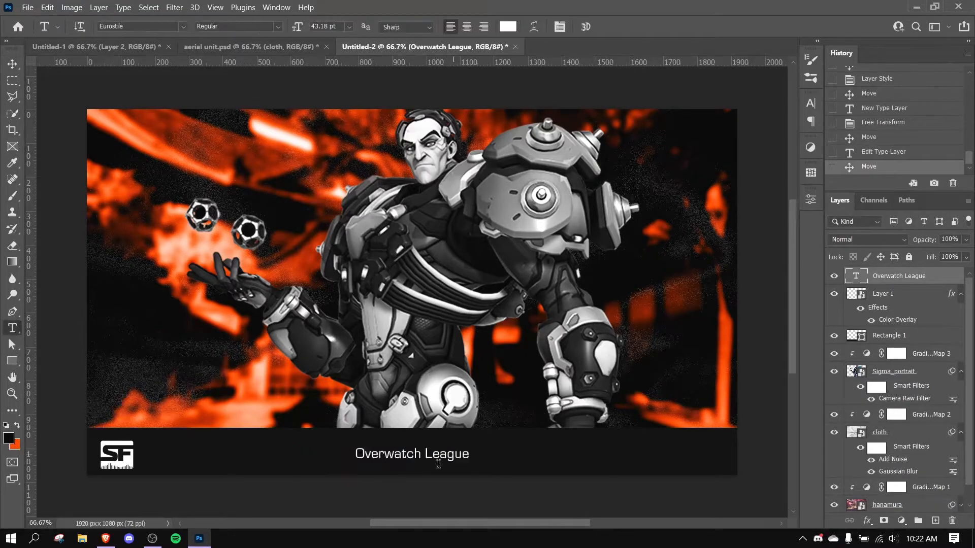
pyautogui.click(437, 454)
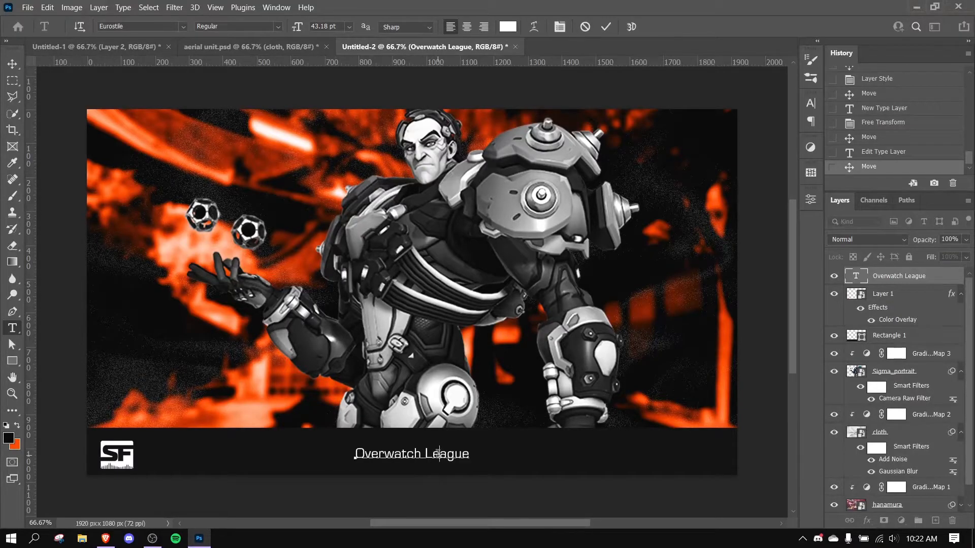
pyautogui.write('Team')
# Step: Switch to the browser and open the sfshockgear.com link from the San Francisco Shock Twitter profile, then return to Photoshop
pyautogui.hotkey('alt', 'Tab')
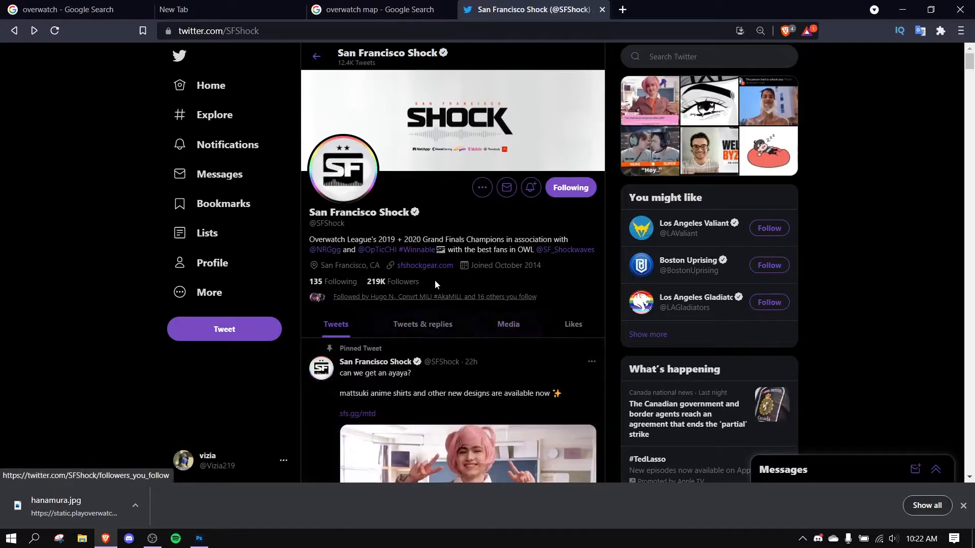
pyautogui.click(425, 265)
pyautogui.click(672, 25)
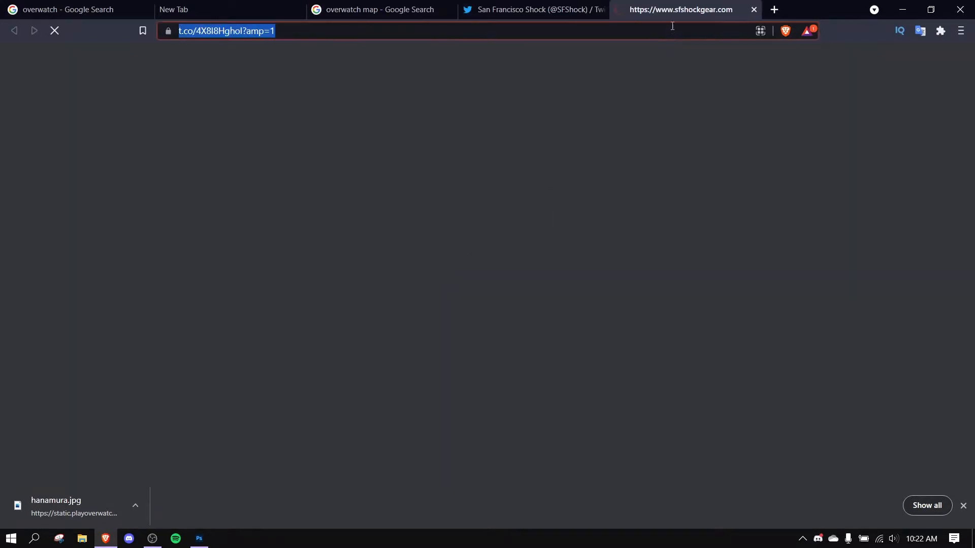
pyautogui.click(543, 7)
pyautogui.hotkey('alt', 'Tab')
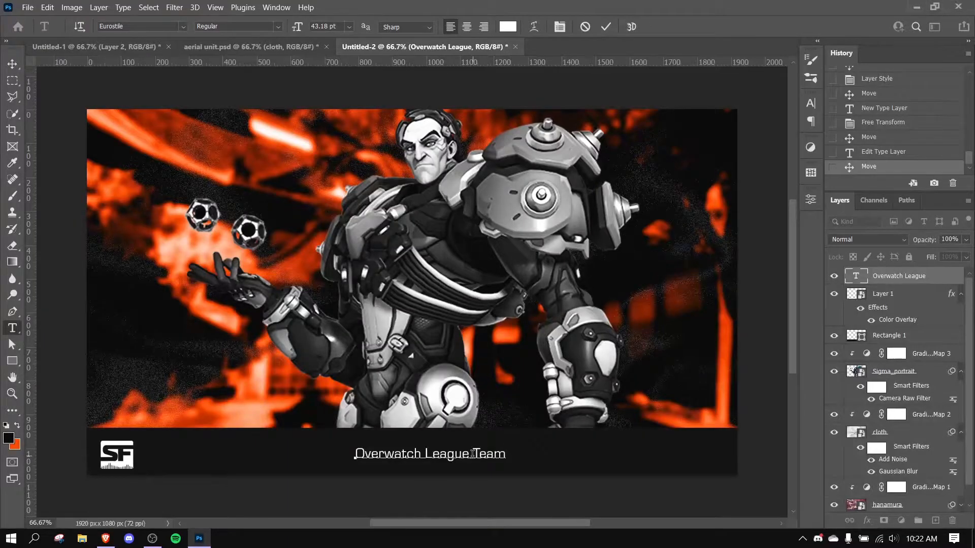
# Step: Shift the "Overwatch League Team" text left to the bar's middle and place a duplicate of it near the bar's right end
pyautogui.click(605, 26)
pyautogui.press('v')
pyautogui.moveTo(446, 458); pyautogui.dragTo(419, 459)
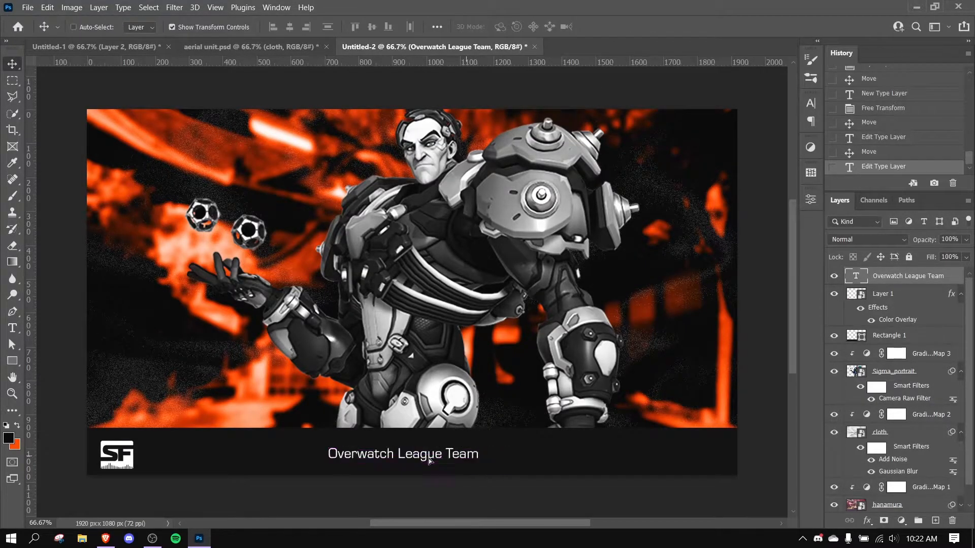
pyautogui.moveTo(584, 462); pyautogui.dragTo(670, 458)
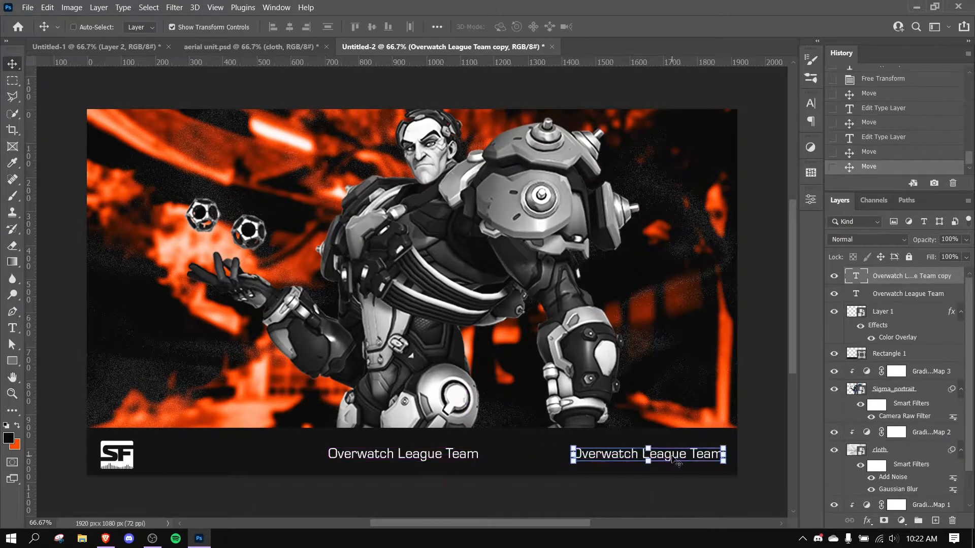
pyautogui.hotkey('alt', 'Tab')
pyautogui.click(690, 11)
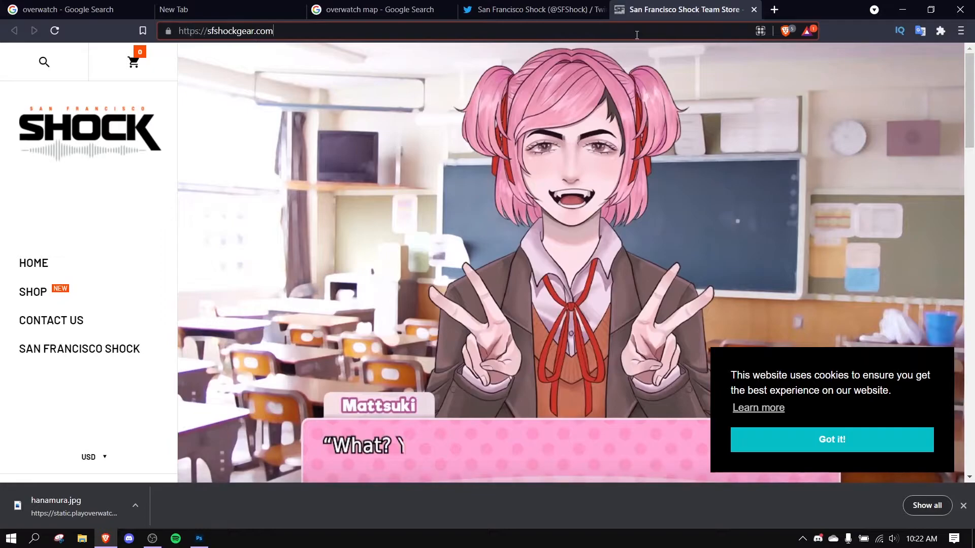
pyautogui.click(637, 31)
pyautogui.hotkey('ctrl', 'c')
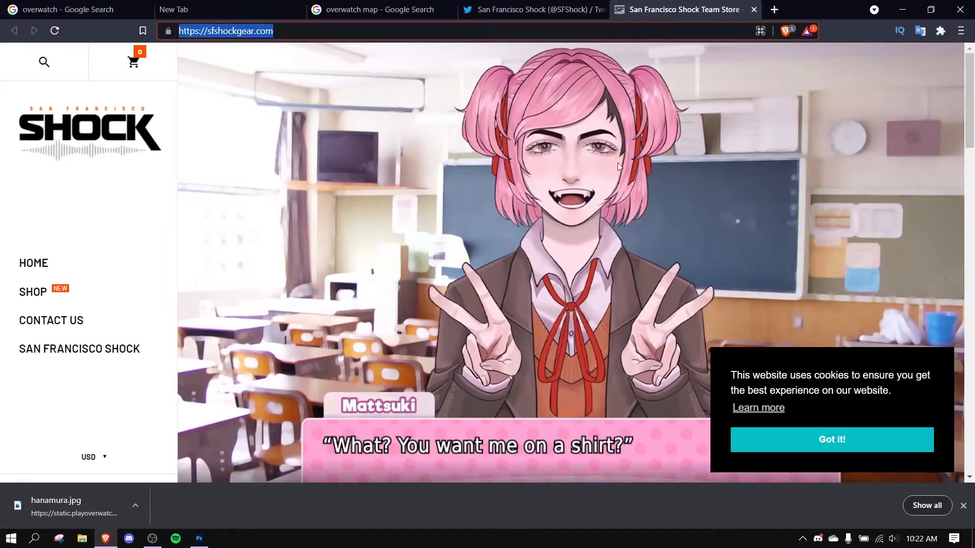
# Step: Return to Photoshop, replace the duplicate footer text with the copied address trimmed to "sfshockgear.com", and shift it slightly right
pyautogui.hotkey('alt', 'Tab')
pyautogui.doubleClick(680, 458)
pyautogui.hotkey('ctrl', 'a')
pyautogui.hotkey('ctrl', 'v')
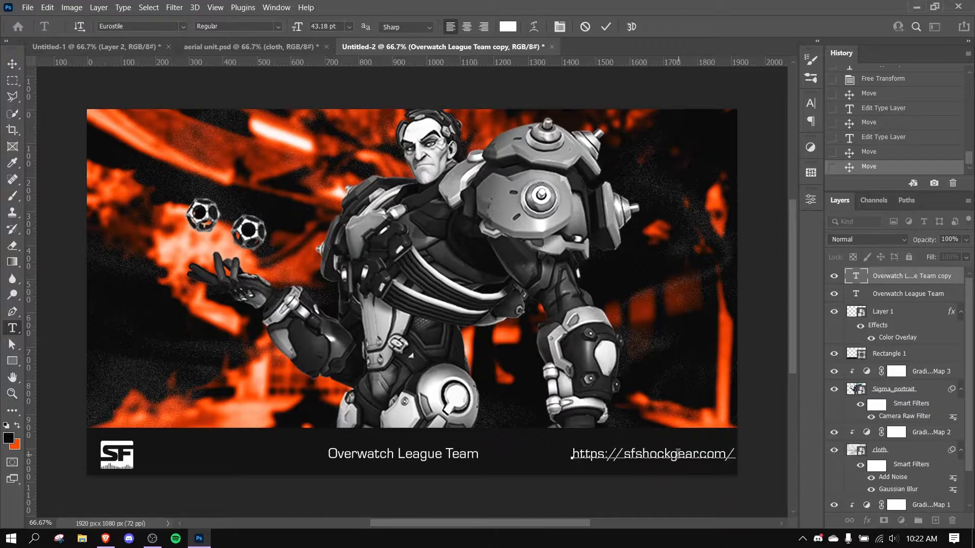
pyautogui.moveTo(634, 453); pyautogui.dragTo(561, 452)
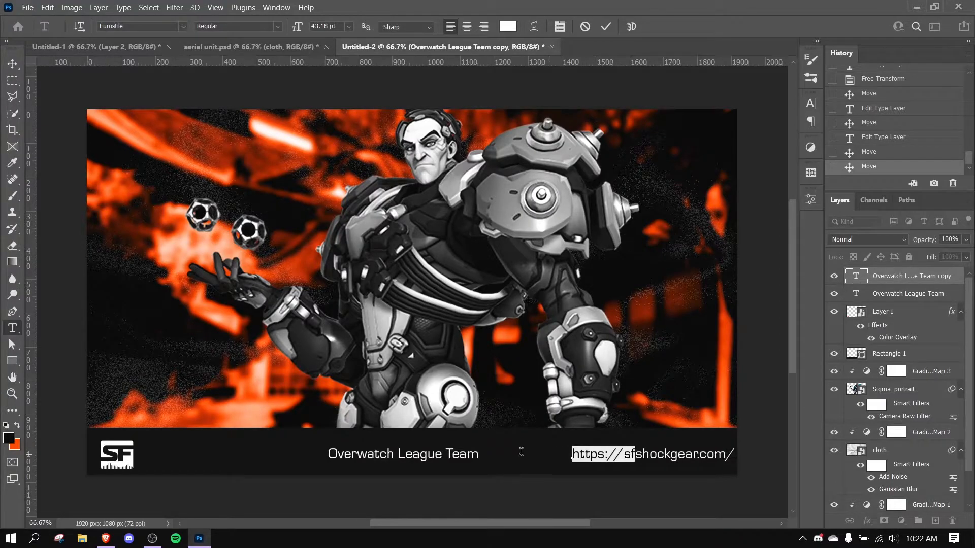
pyautogui.press('BackSpace')
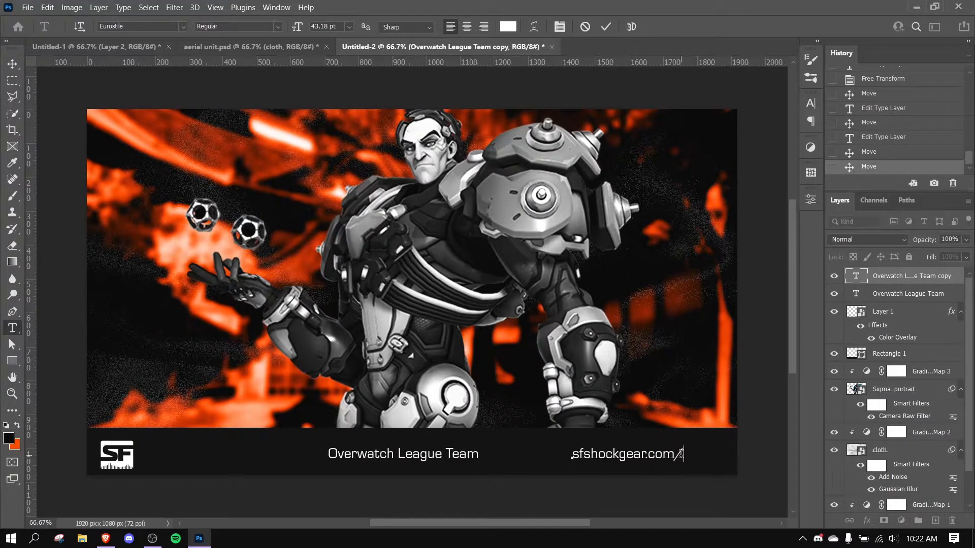
pyautogui.click(603, 26)
pyautogui.press('v')
pyautogui.moveTo(650, 465); pyautogui.dragTo(659, 465)
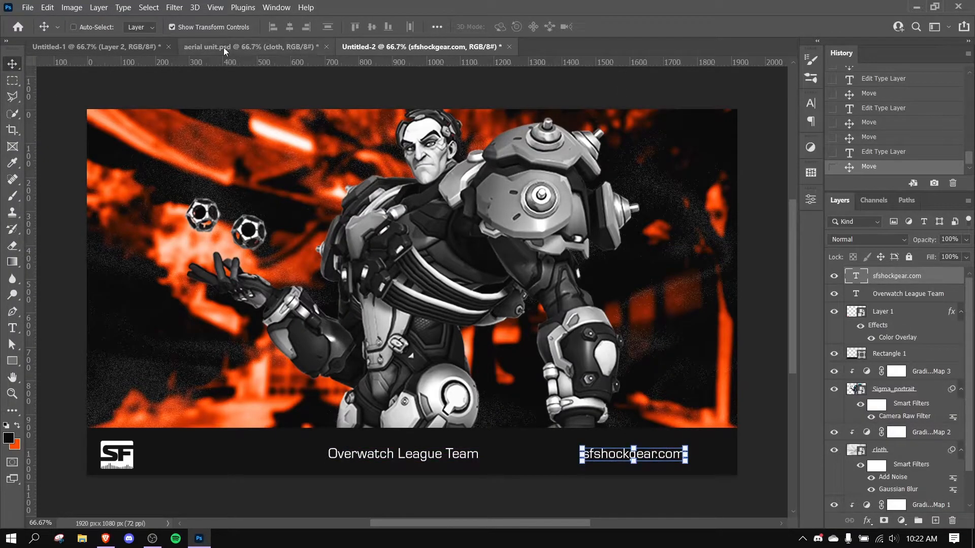
# Step: Check the footer in the aerial unit.psd reference, then scale both footer texts in the shock graphic down to about 87%
pyautogui.click(248, 46)
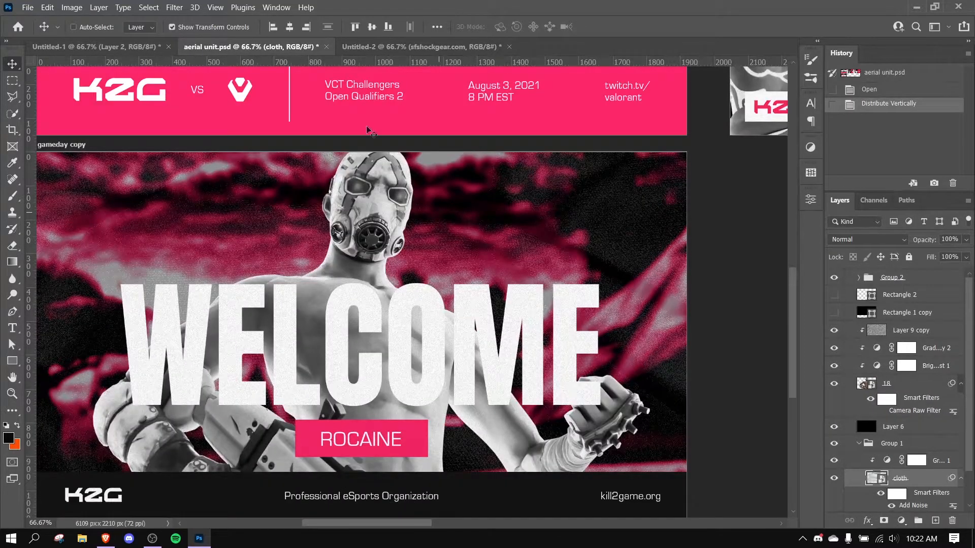
pyautogui.click(421, 46)
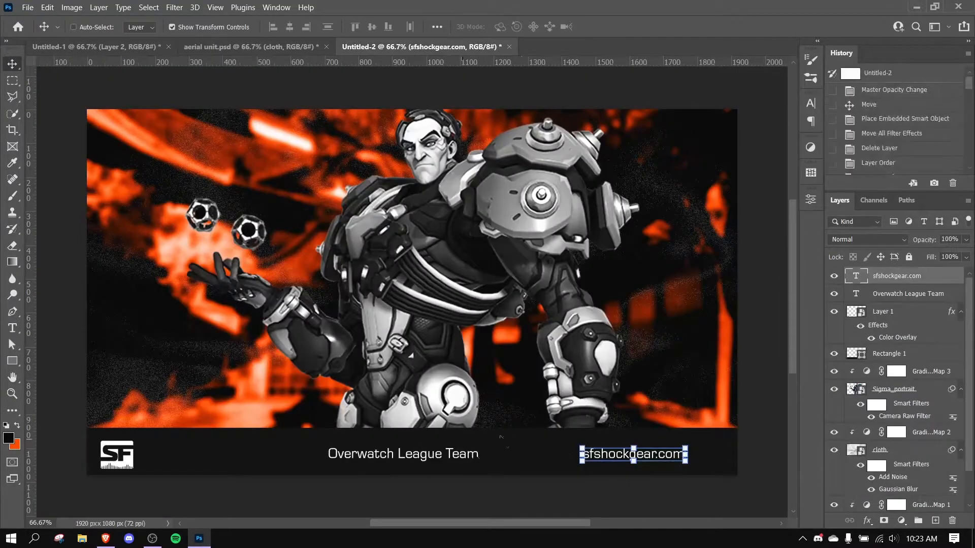
pyautogui.click(911, 298)
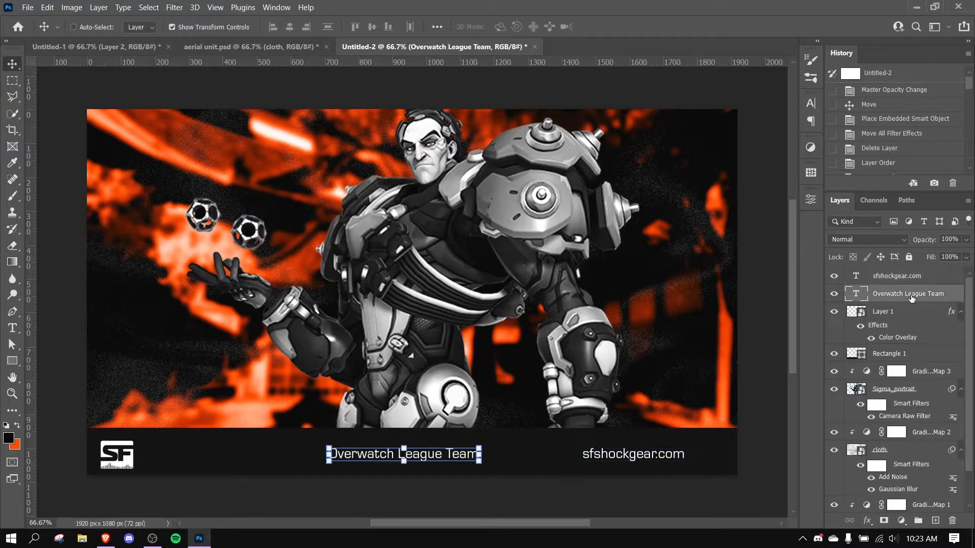
pyautogui.keyDown('shift'); pyautogui.click(894, 277); pyautogui.keyUp('shift')
pyautogui.moveTo(686, 455); pyautogui.dragTo(546, 456)
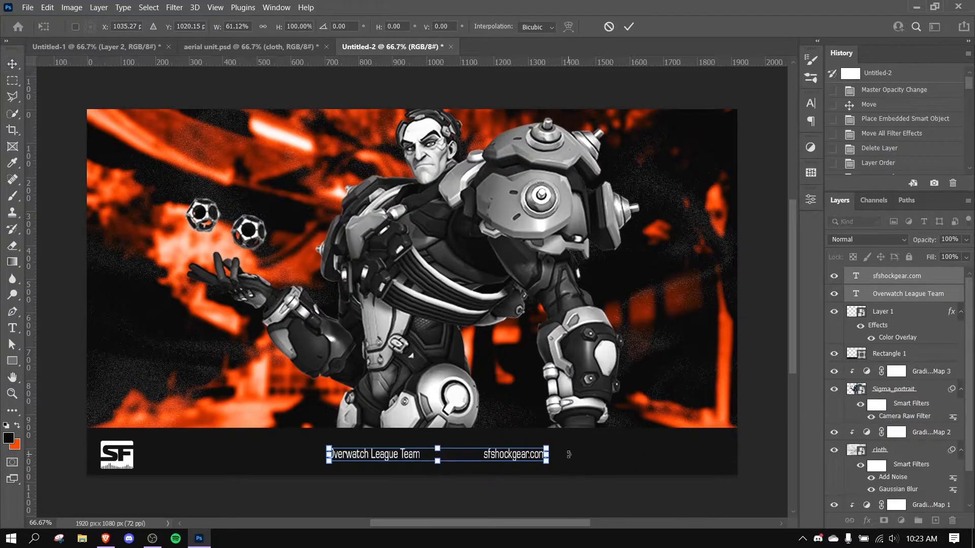
pyautogui.hotkey('ctrl', 'z')
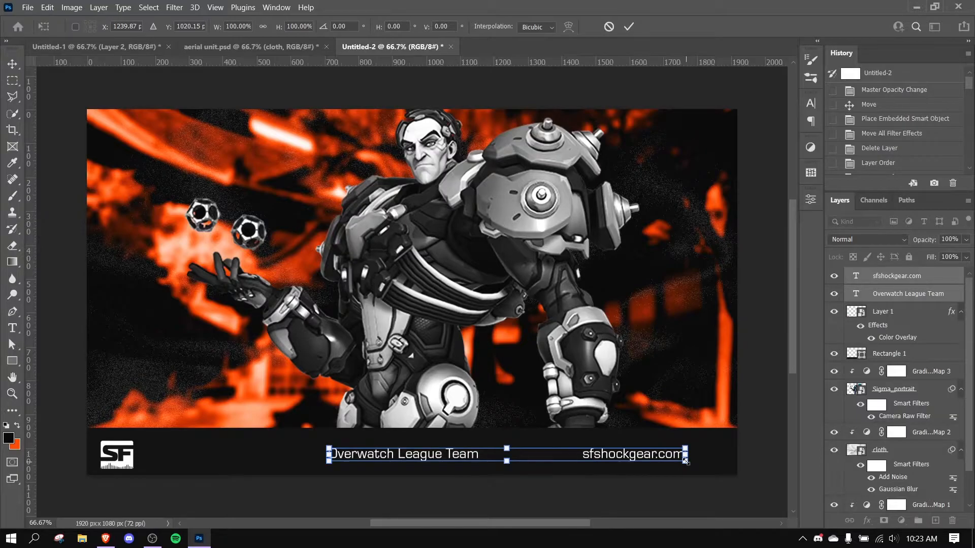
pyautogui.moveTo(670, 455); pyautogui.dragTo(638, 460)
pyautogui.press('Return')
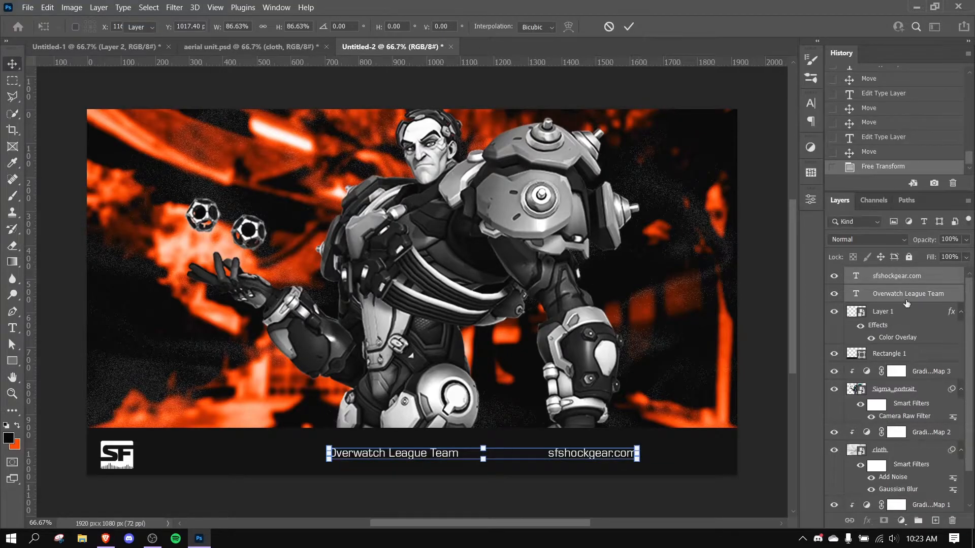
# Step: Move "Overwatch League Team" to the middle of the footer bar and "sfshockgear.com" toward the bar's right end
pyautogui.click(906, 299)
pyautogui.moveTo(497, 432); pyautogui.dragTo(516, 431)
pyautogui.click(900, 278)
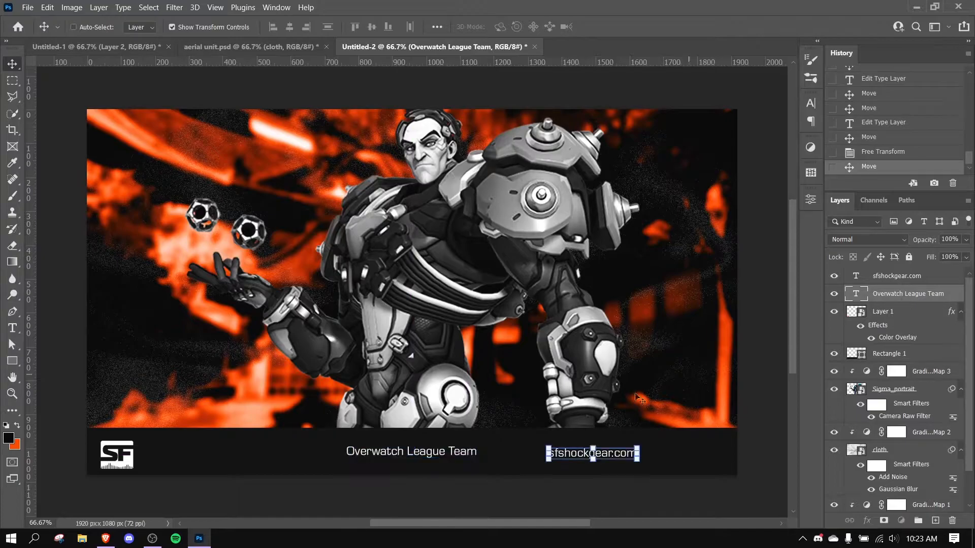
pyautogui.moveTo(621, 398); pyautogui.dragTo(708, 398)
# Step: Align the logo and both footer texts on their vertical centers and group the three layers
pyautogui.click(897, 313)
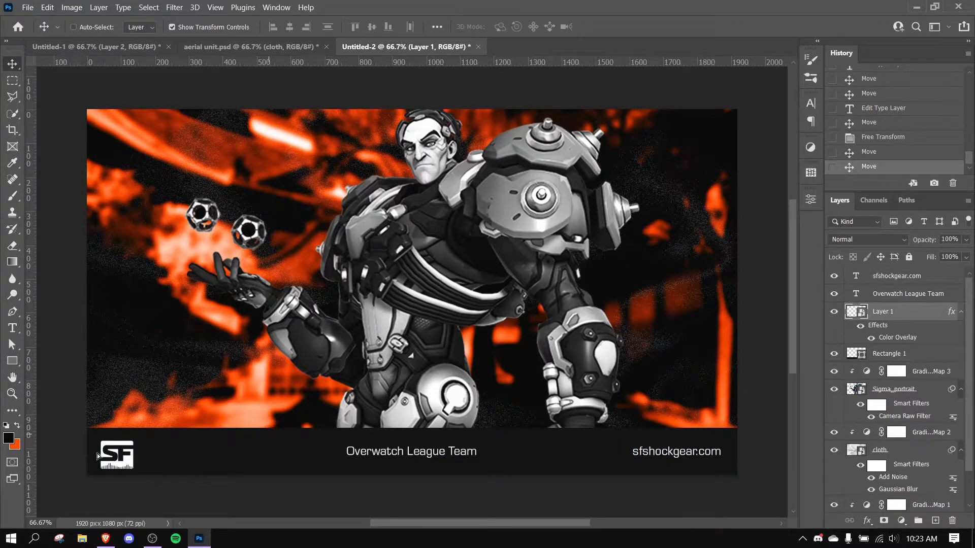
pyautogui.moveTo(105, 449); pyautogui.dragTo(120, 457)
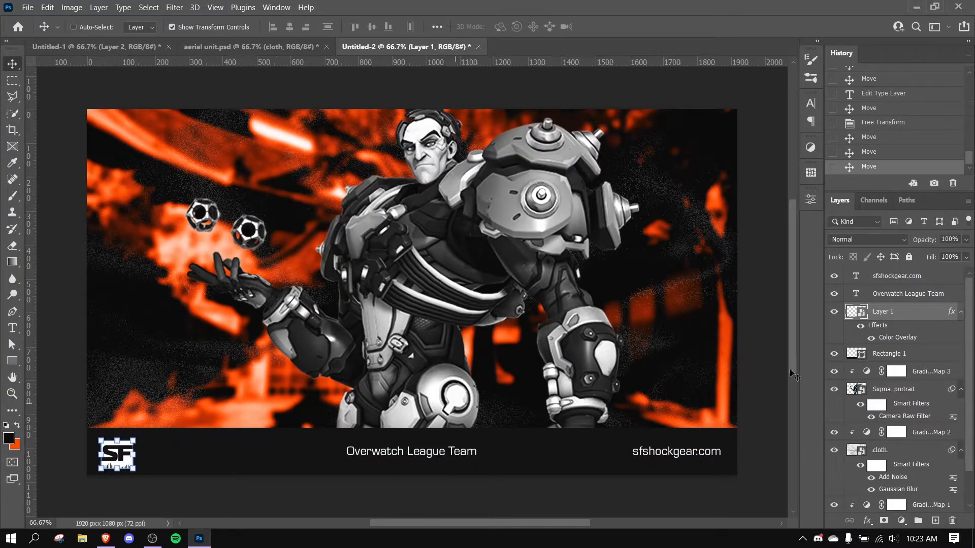
pyautogui.keyDown('shift'); pyautogui.click(908, 278); pyautogui.keyUp('shift')
pyautogui.click(371, 28)
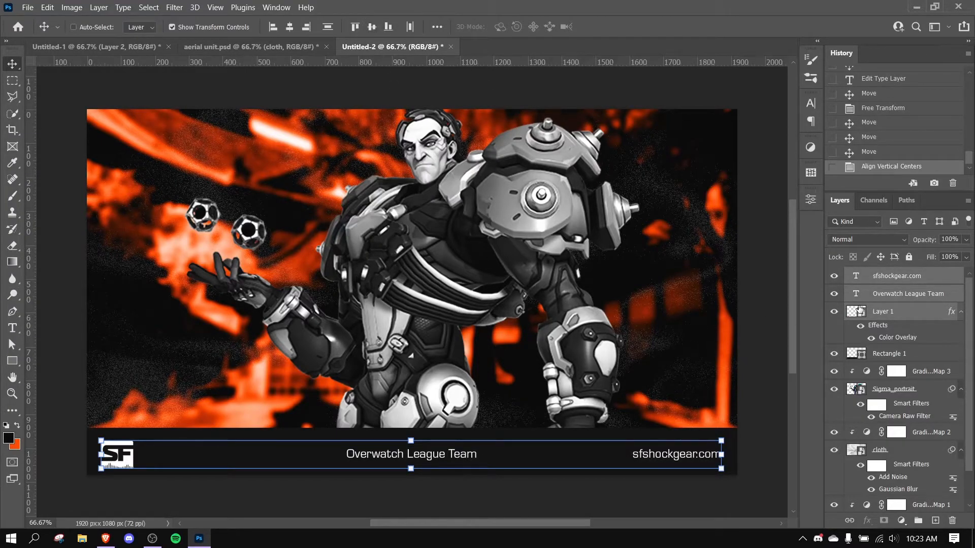
pyautogui.hotkey('ctrl', 'g')
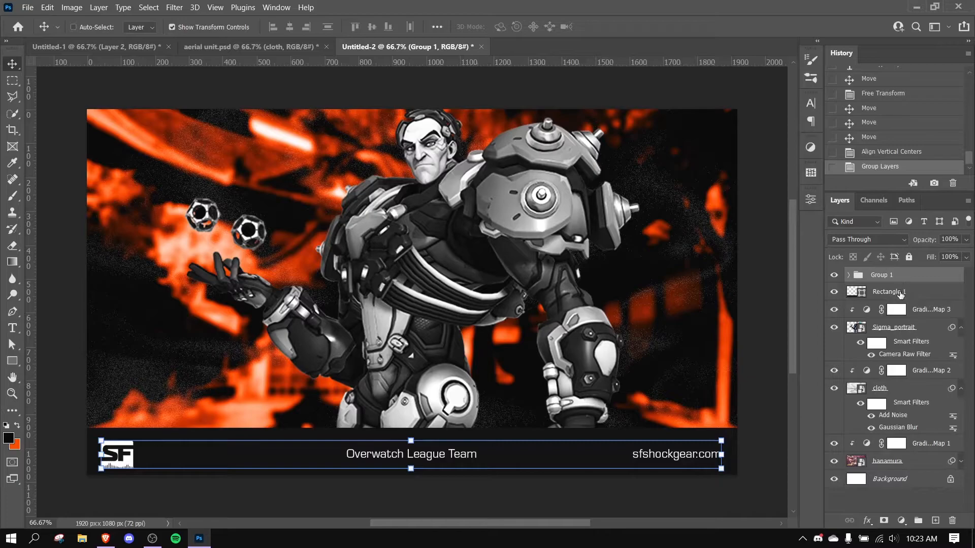
# Step: Center the footer group horizontally and vertically against the bar rectangle
pyautogui.keyDown('ctrl'); pyautogui.click(900, 294); pyautogui.keyUp('ctrl')
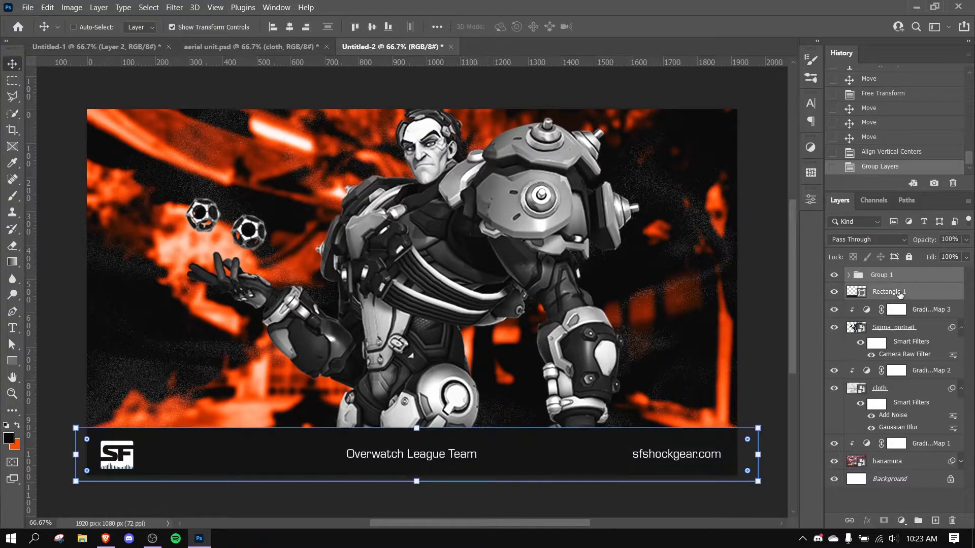
pyautogui.click(286, 29)
pyautogui.click(376, 29)
pyautogui.click(372, 28)
# Step: Resize the footer bar rectangle so its left, right and bottom edges match the canvas edges
pyautogui.click(936, 294)
pyautogui.moveTo(756, 456); pyautogui.dragTo(737, 455)
pyautogui.moveTo(76, 455); pyautogui.dragTo(87, 455)
pyautogui.moveTo(415, 483); pyautogui.dragTo(415, 474)
pyautogui.press('Return')
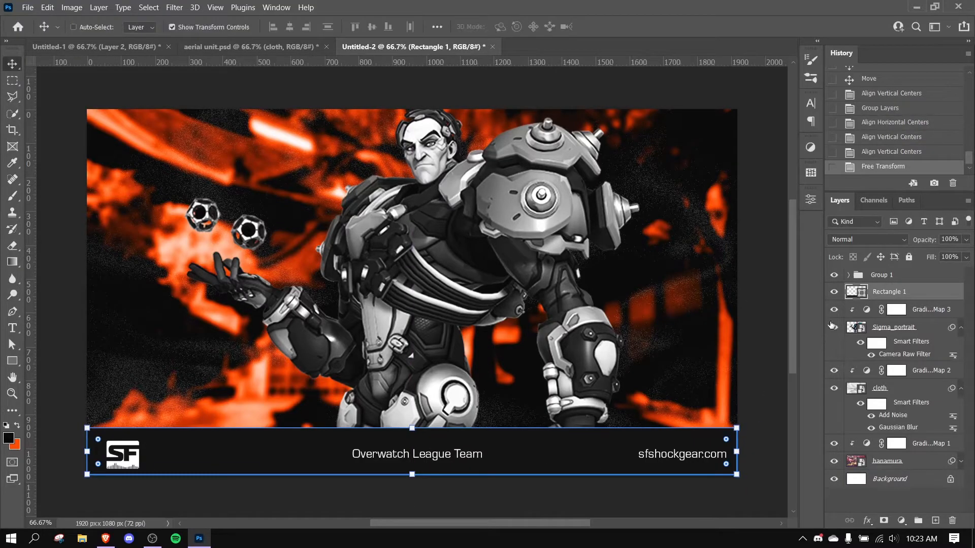
# Step: Center the footer group horizontally and vertically on the resized bar
pyautogui.keyDown('shift'); pyautogui.click(894, 274); pyautogui.keyUp('shift')
pyautogui.click(289, 26)
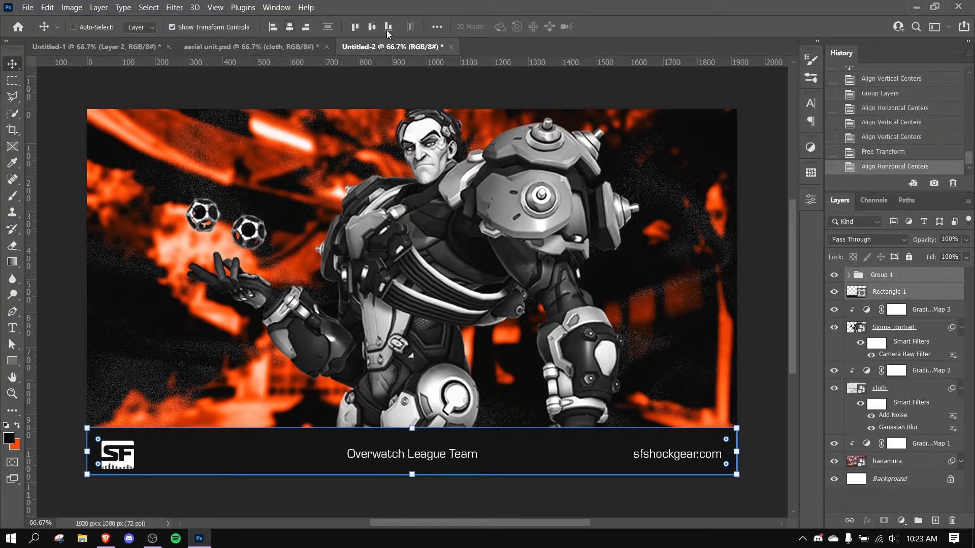
pyautogui.click(371, 26)
pyautogui.click(901, 298)
pyautogui.click(906, 354)
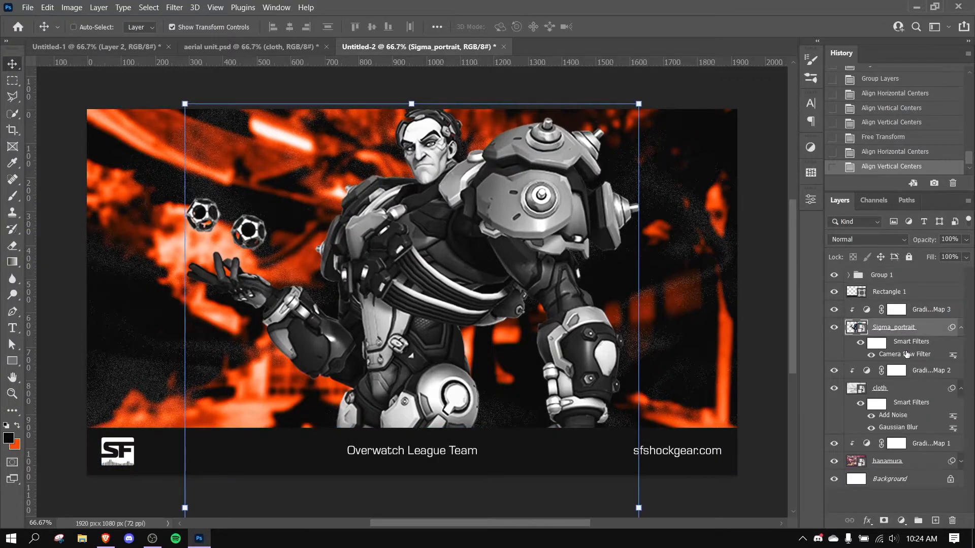
# Step: Expand the footer group and scale both of its text layers down to about 85%
pyautogui.click(845, 276)
pyautogui.click(848, 275)
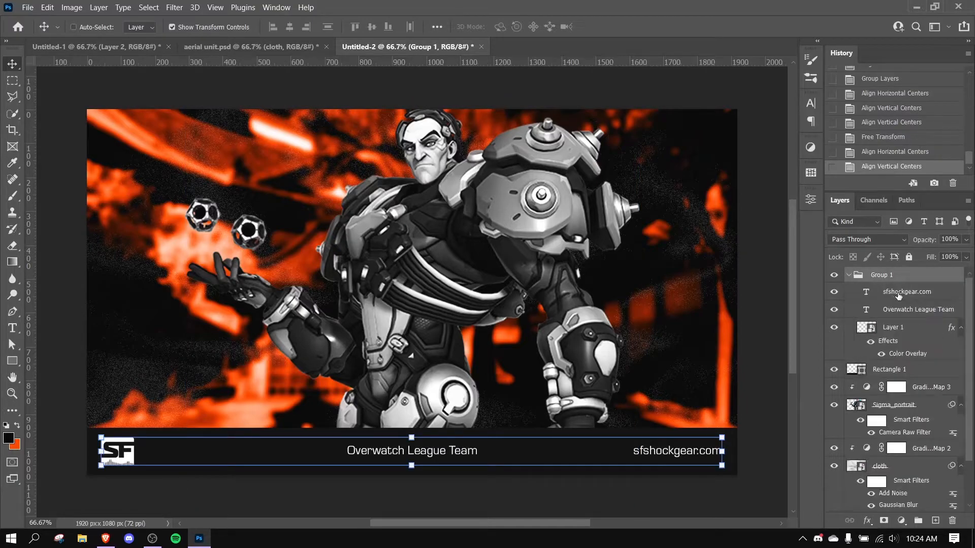
pyautogui.click(898, 294)
pyautogui.keyDown('shift'); pyautogui.click(898, 309); pyautogui.keyUp('shift')
pyautogui.hotkey('ctrl', 't')
pyautogui.moveTo(723, 452); pyautogui.dragTo(694, 454)
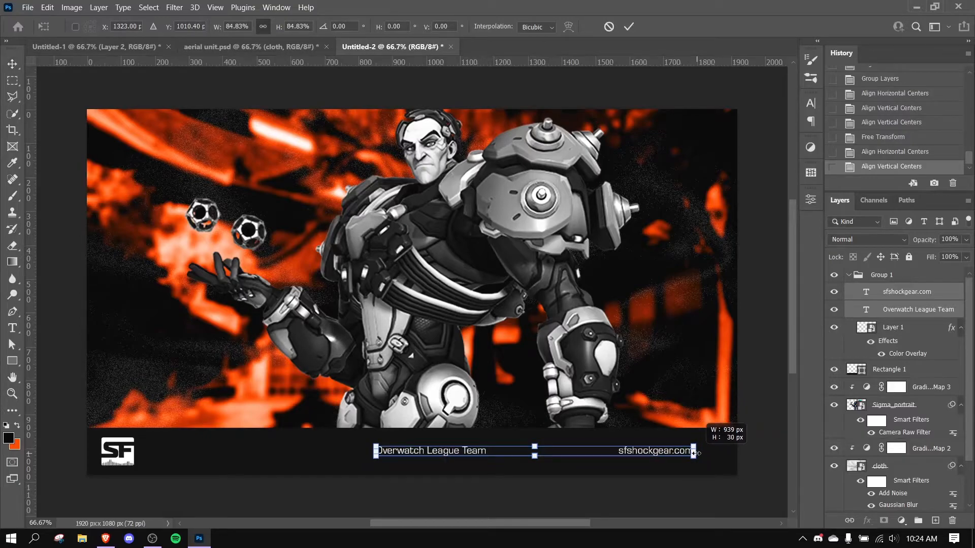
pyautogui.press('Return')
# Step: Move "sfshockgear.com" back toward the bar's right end and "Overwatch League Team" to the bar's middle
pyautogui.moveTo(691, 403); pyautogui.dragTo(718, 404)
pyautogui.moveTo(719, 407); pyautogui.dragTo(717, 405)
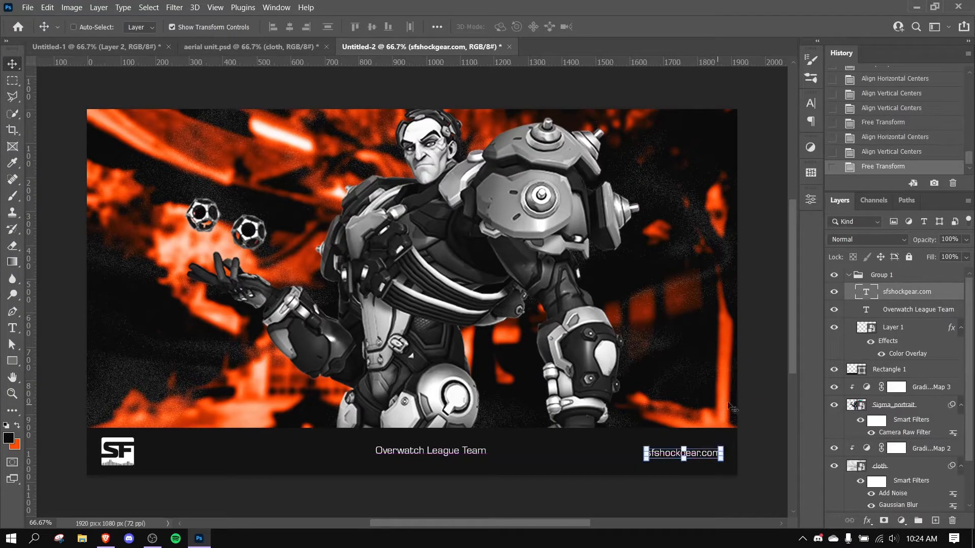
pyautogui.click(897, 311)
pyautogui.moveTo(462, 433); pyautogui.dragTo(461, 429)
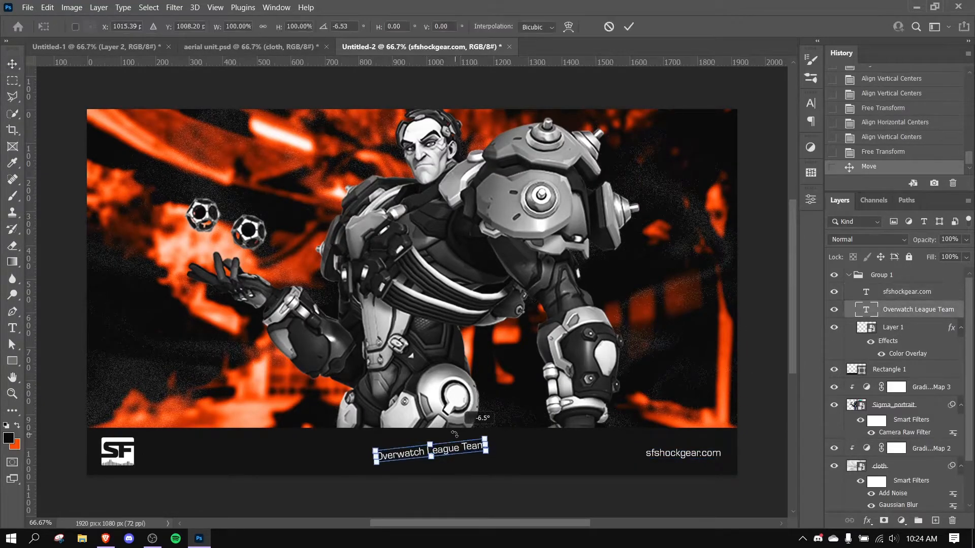
pyautogui.click(611, 27)
pyautogui.moveTo(551, 453); pyautogui.dragTo(532, 455)
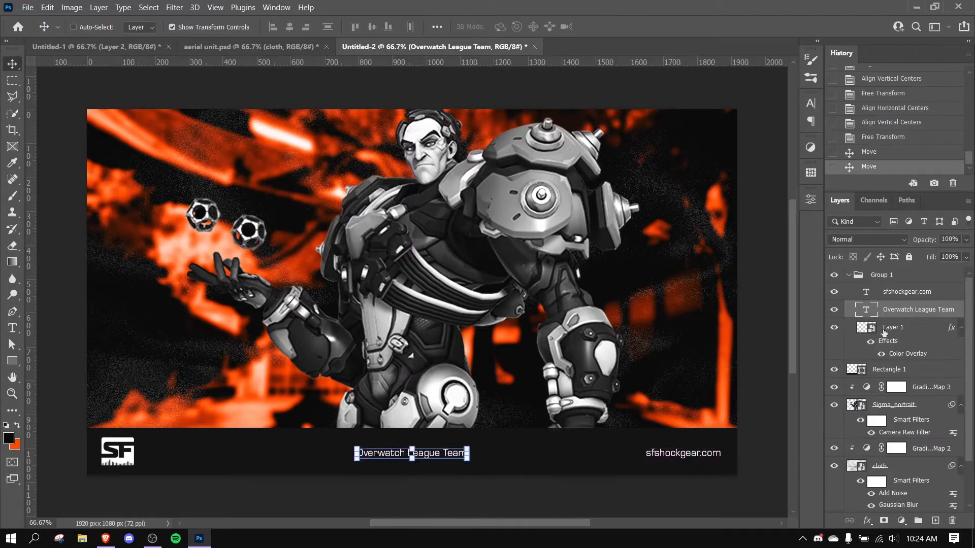
# Step: Realign the logo and both texts on their vertical centers, then center their group on the footer bar
pyautogui.click(903, 293)
pyautogui.keyDown('shift'); pyautogui.click(879, 324); pyautogui.keyUp('shift')
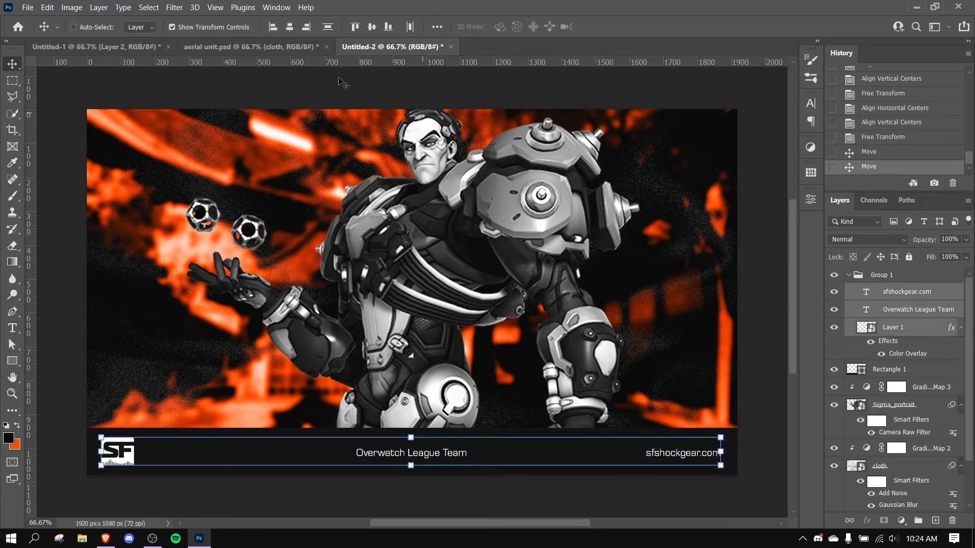
pyautogui.click(371, 26)
pyautogui.click(847, 275)
pyautogui.click(878, 276)
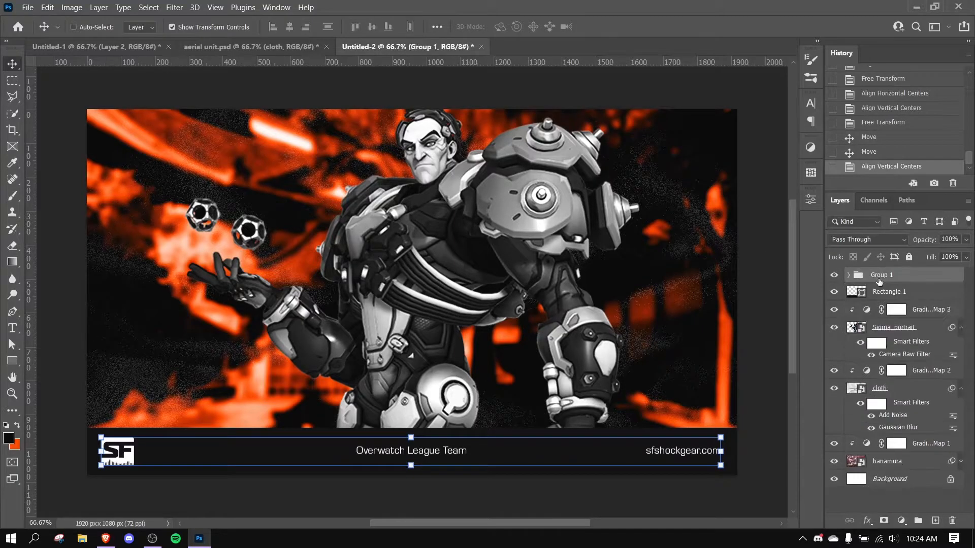
pyautogui.keyDown('shift'); pyautogui.click(887, 293); pyautogui.keyUp('shift')
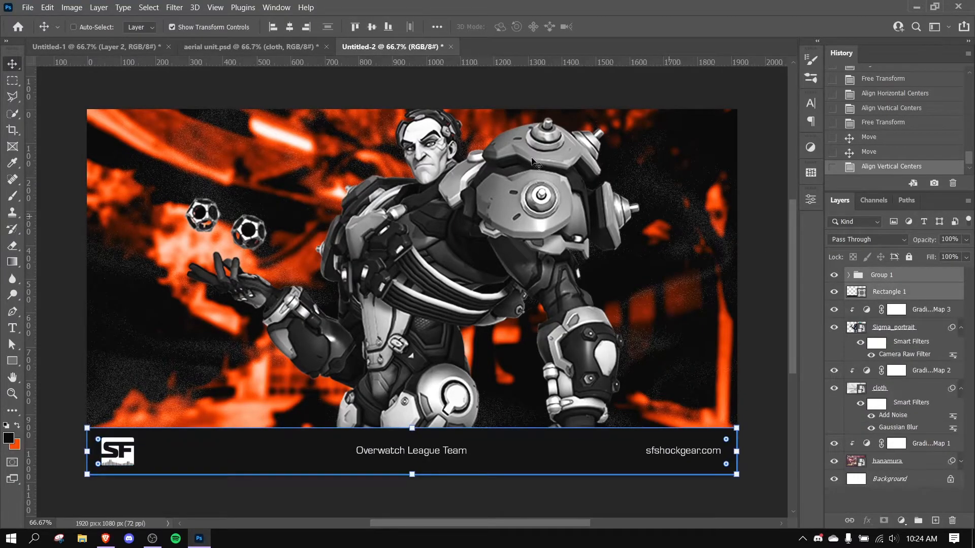
pyautogui.click(289, 26)
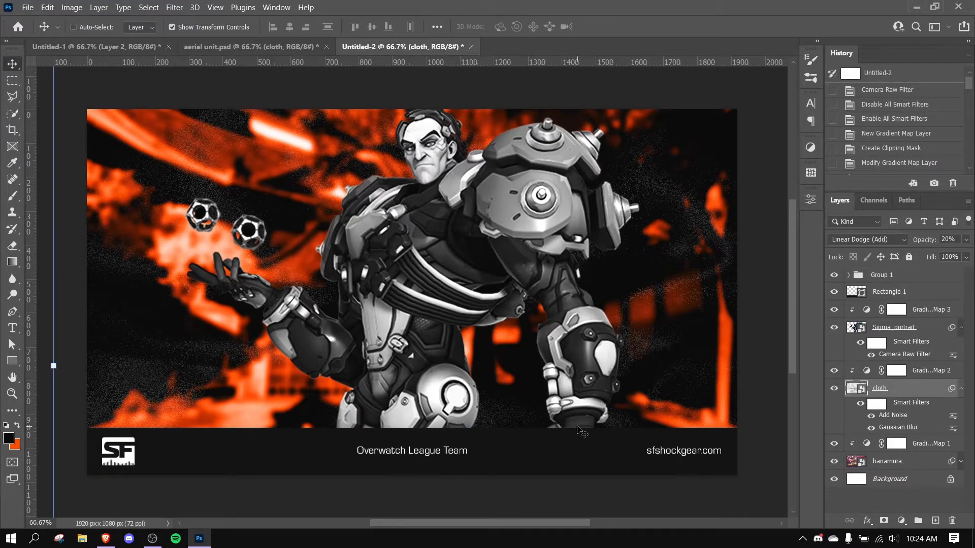
# Step: Nudge the footer group down slightly and lower the bar's top edge to make the bar about 124 px high
pyautogui.click(932, 274)
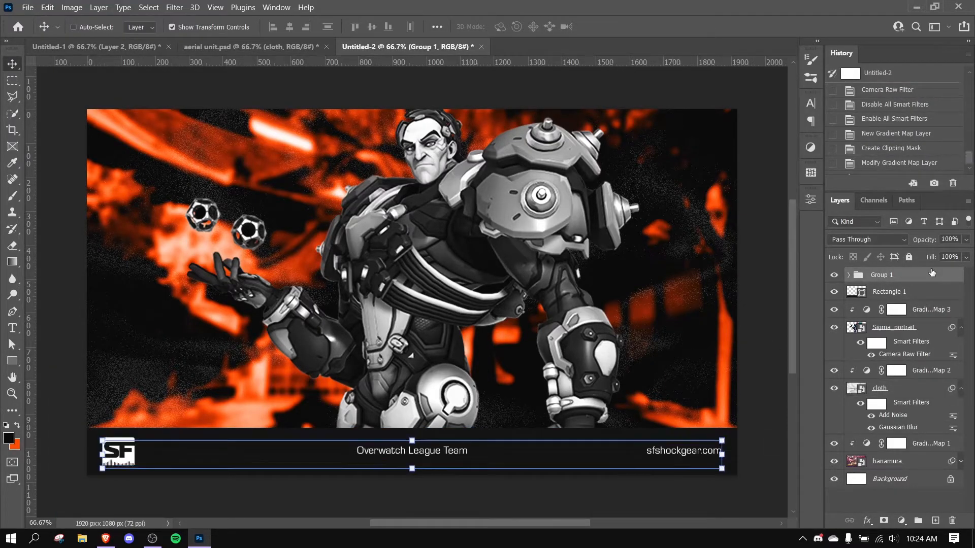
pyautogui.hotkey('shift', 'Down')
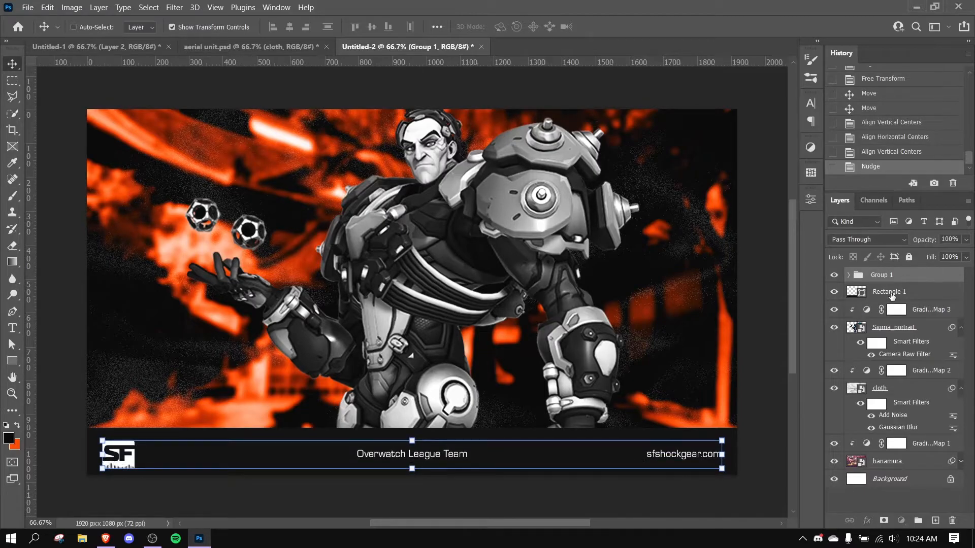
pyautogui.click(888, 293)
pyautogui.moveTo(417, 428); pyautogui.dragTo(416, 433)
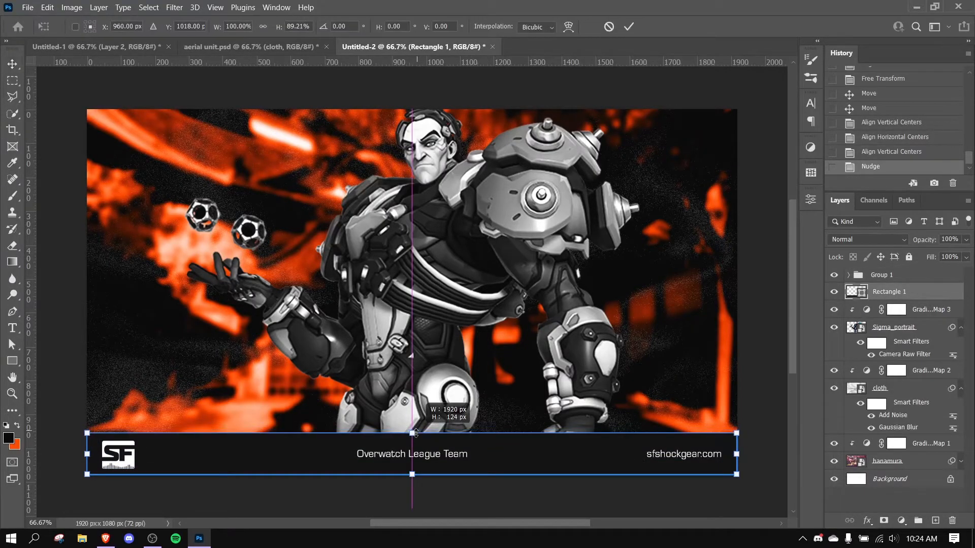
pyautogui.press('Return')
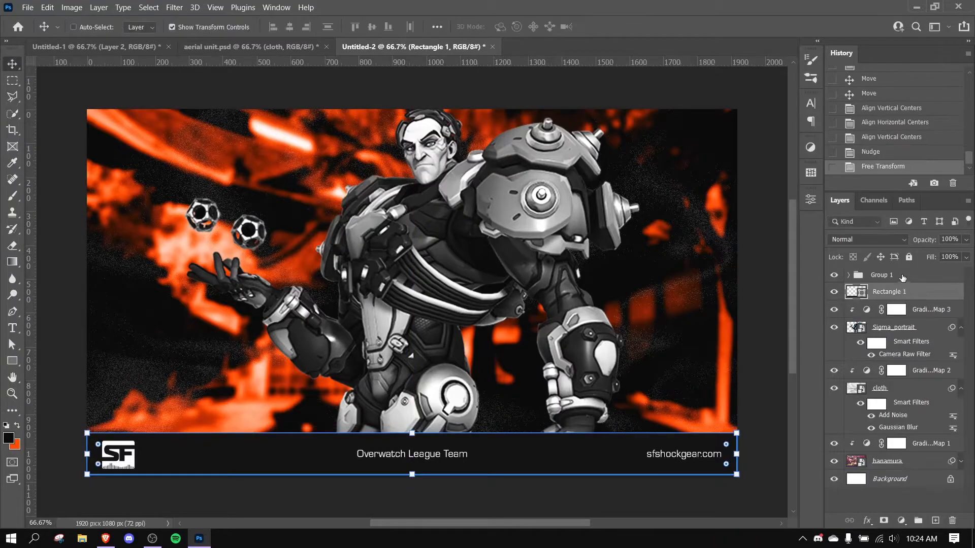
# Step: Center the footer group horizontally and vertically on the shortened bar
pyautogui.keyDown('shift'); pyautogui.click(898, 277); pyautogui.keyUp('shift')
pyautogui.click(289, 27)
pyautogui.click(372, 26)
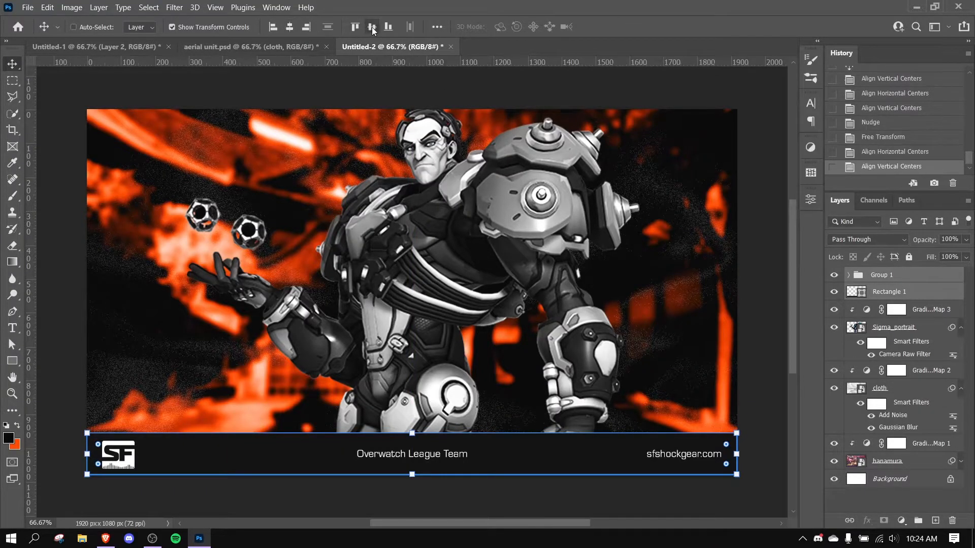
pyautogui.click(909, 387)
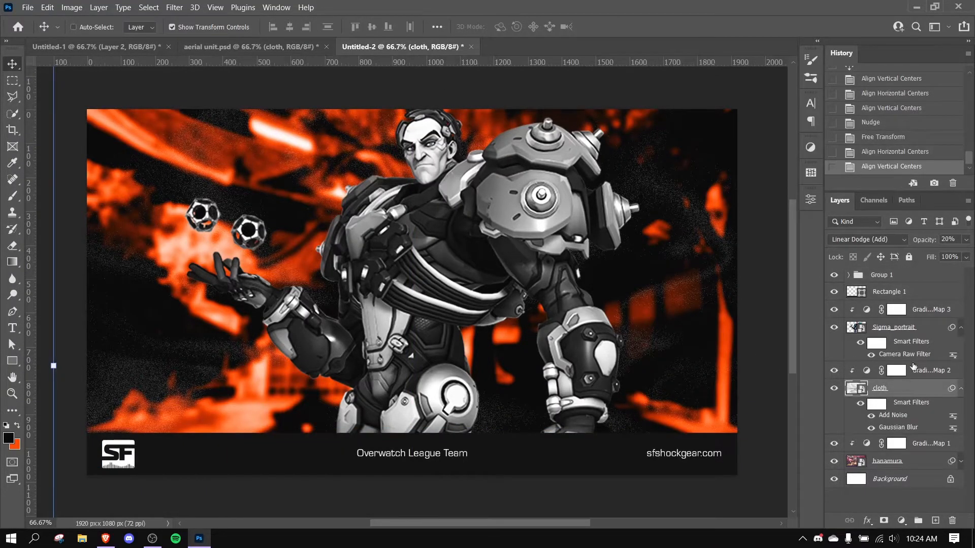
# Step: Add a white "WELCOME" text layer above the footer group and set its font to Anton Regular
pyautogui.press('t')
pyautogui.click(890, 277)
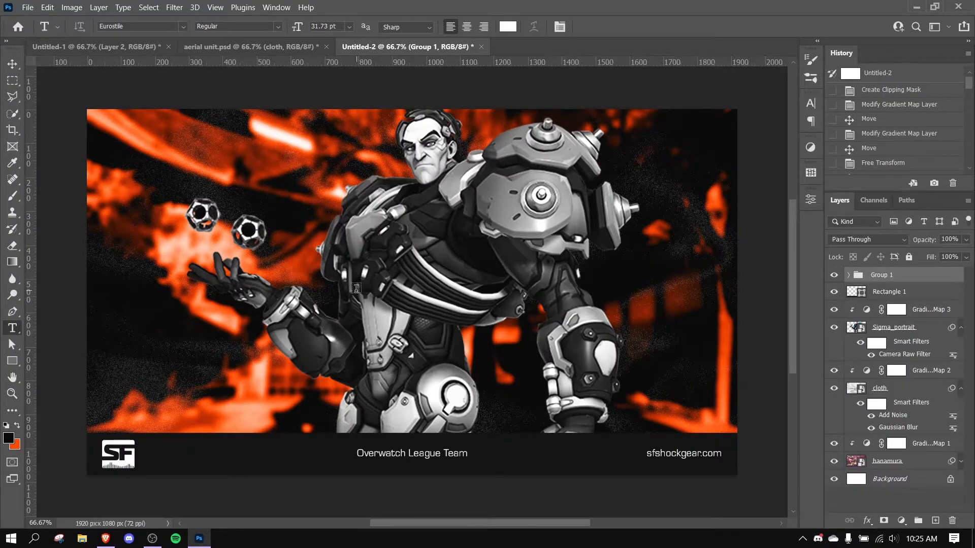
pyautogui.click(322, 314)
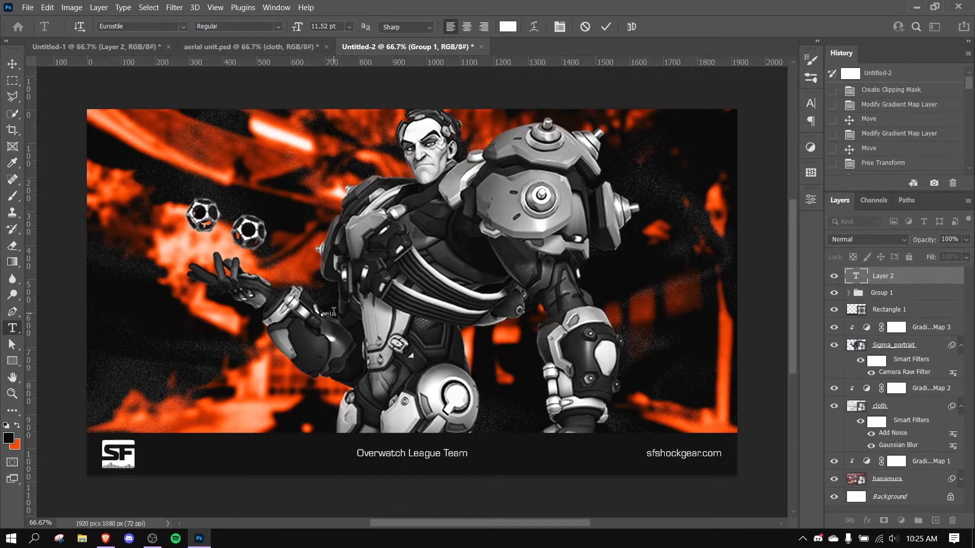
pyautogui.write('WELCOME')
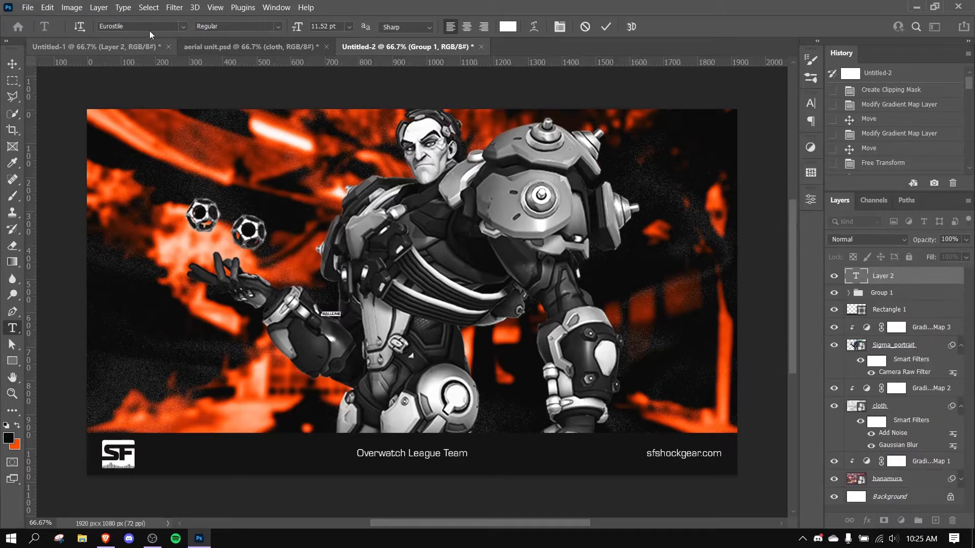
pyautogui.click(149, 25)
pyautogui.write('Anton')
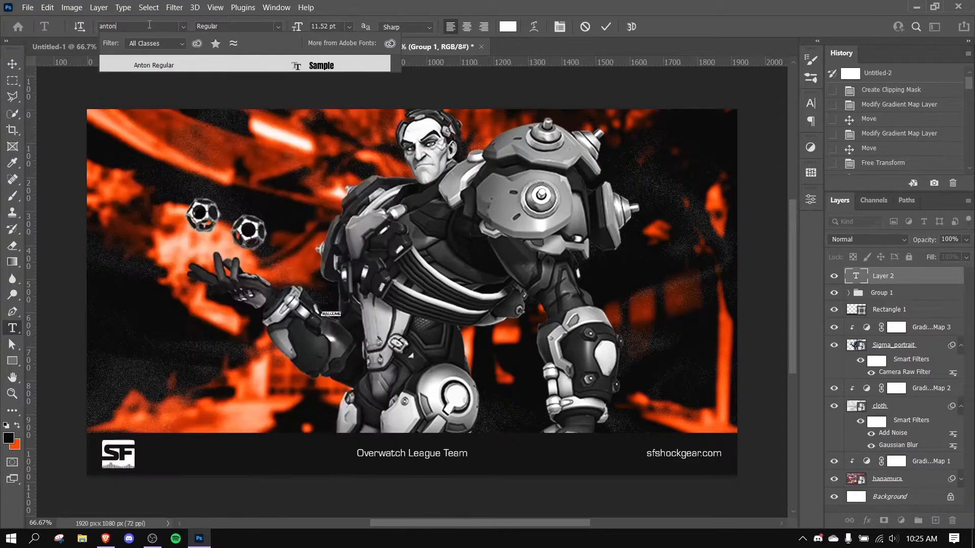
pyautogui.click(192, 70)
pyautogui.click(12, 64)
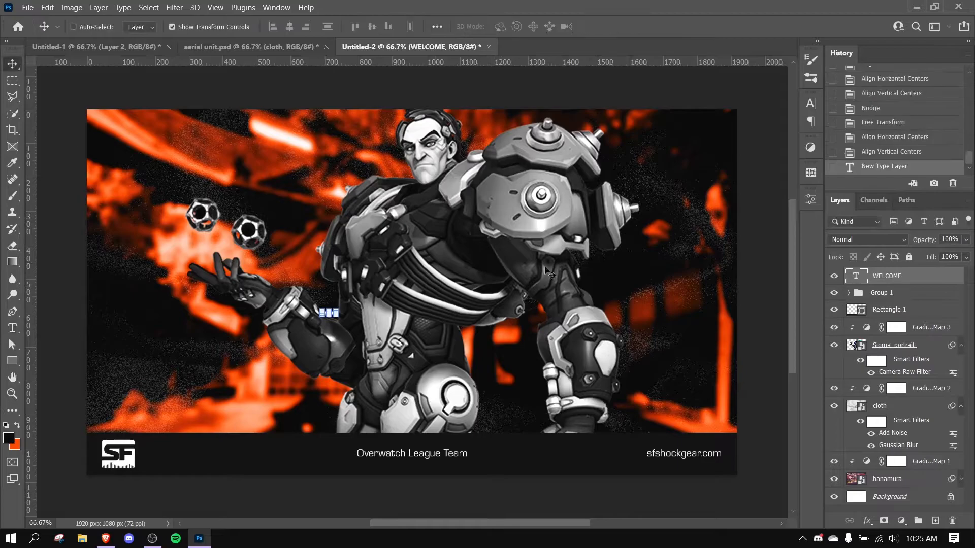
# Step: Scale the "WELCOME" text up to about 393 pt and center it across Sigma's torso, using the aerial unit.psd layout as reference
pyautogui.moveTo(337, 316); pyautogui.dragTo(549, 347)
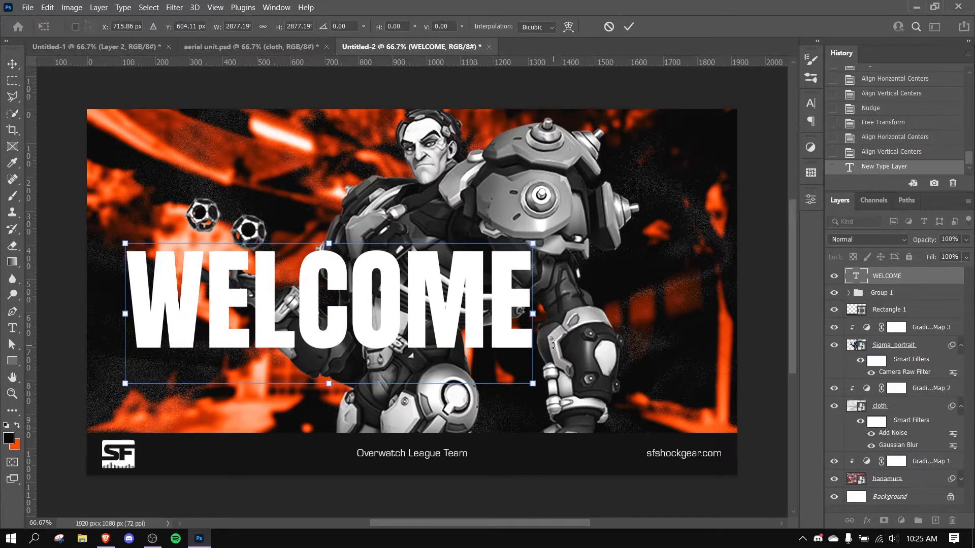
pyautogui.press('Return')
pyautogui.moveTo(533, 299); pyautogui.dragTo(693, 333)
pyautogui.press('Return')
pyautogui.moveTo(606, 329); pyautogui.dragTo(573, 330)
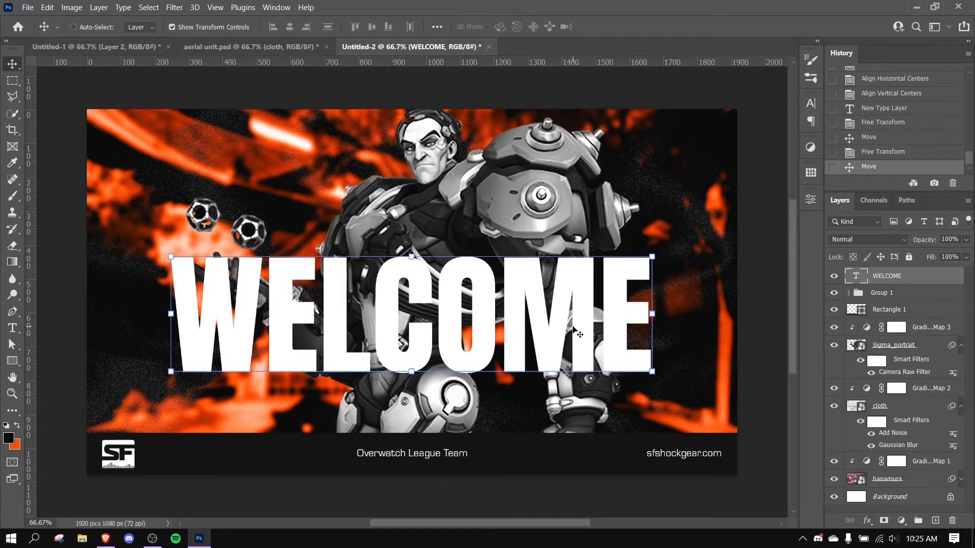
pyautogui.click(241, 47)
pyautogui.click(397, 47)
pyautogui.moveTo(482, 311); pyautogui.dragTo(481, 307)
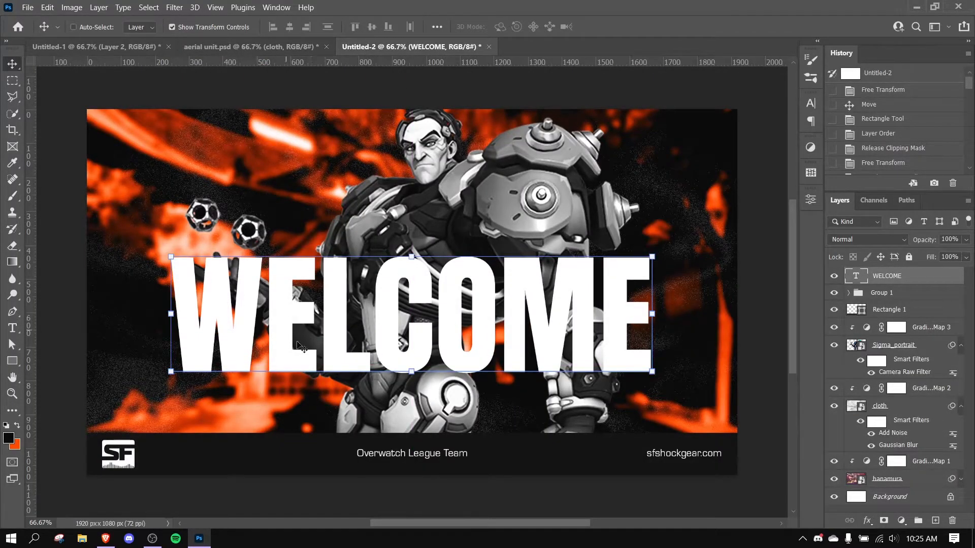
# Step: Draw a rectangle about 576 x 100 px below "WELCOME", fill it with the recent orange, and move it centrally beneath the word
pyautogui.click(12, 360)
pyautogui.moveTo(334, 384); pyautogui.dragTo(528, 418)
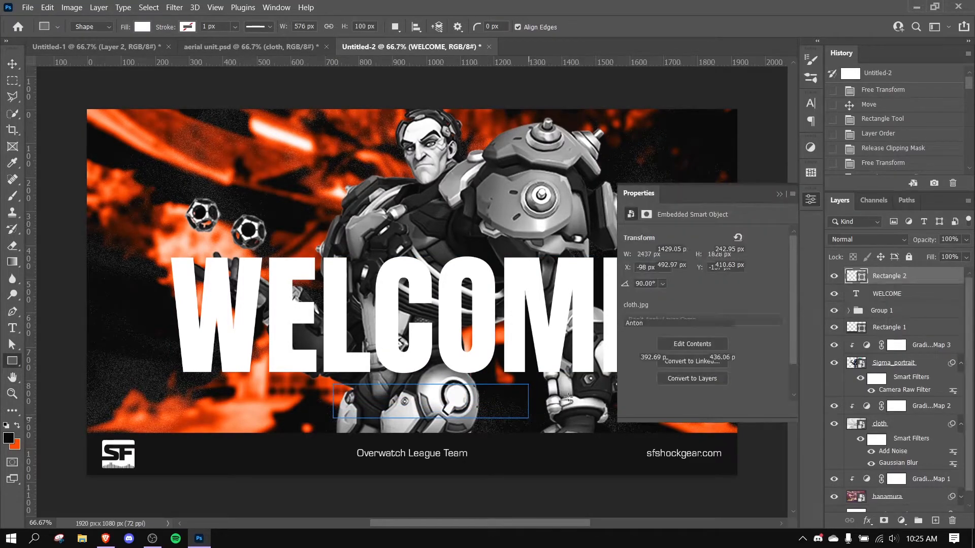
pyautogui.click(664, 326)
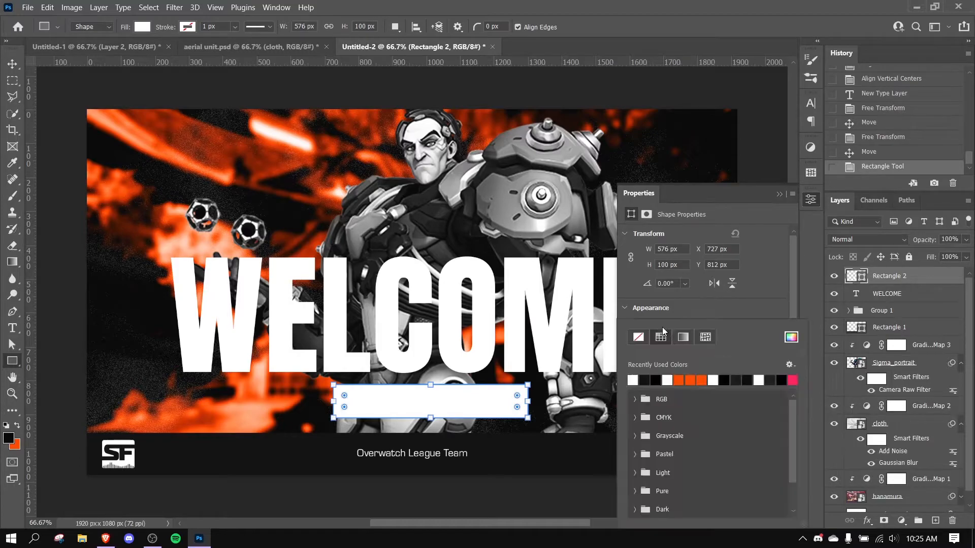
pyautogui.click(690, 380)
pyautogui.press('v')
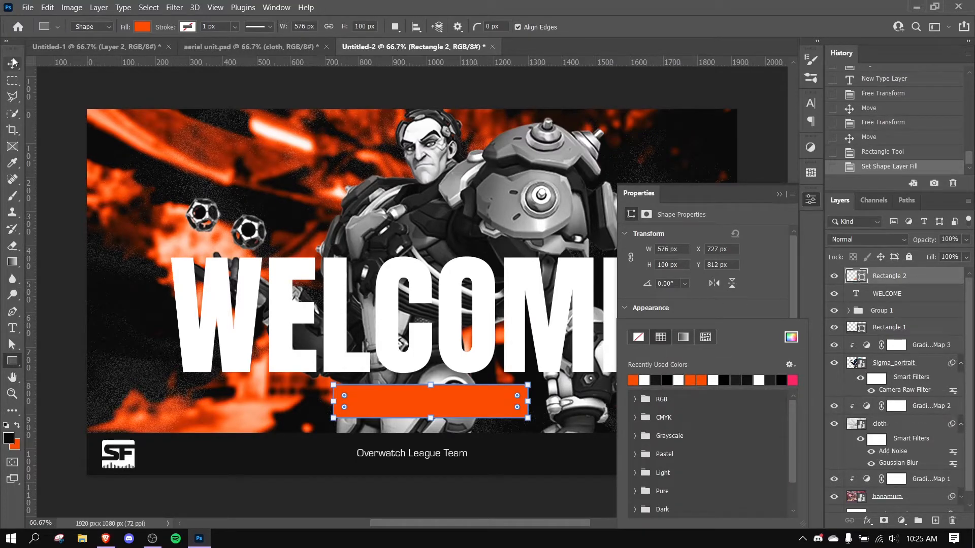
pyautogui.click(810, 199)
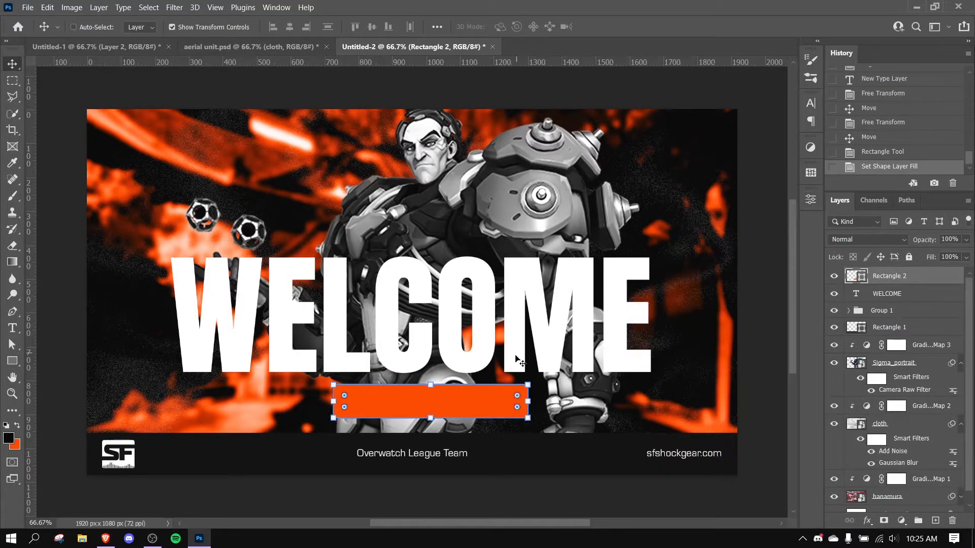
pyautogui.moveTo(478, 408); pyautogui.dragTo(455, 413)
pyautogui.hotkey('ctrl', 't')
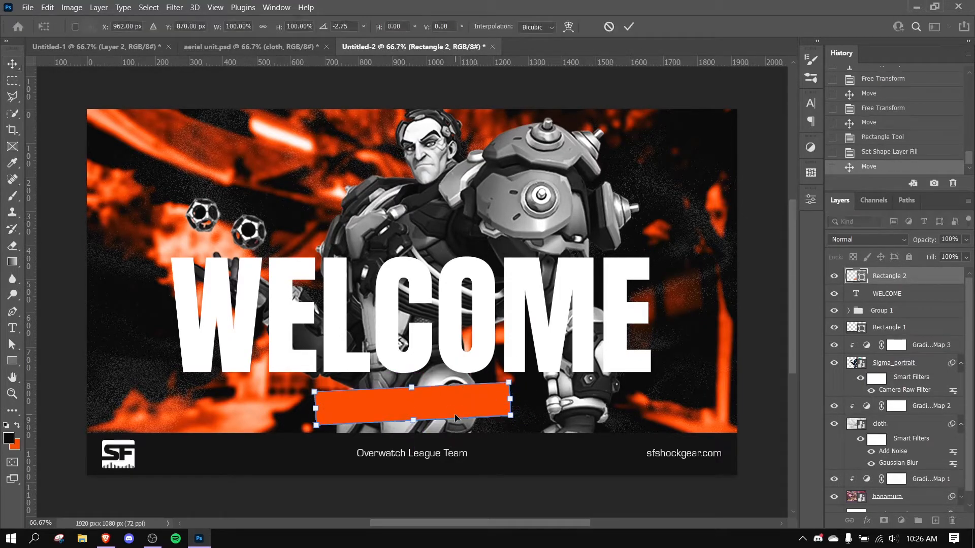
pyautogui.click(611, 27)
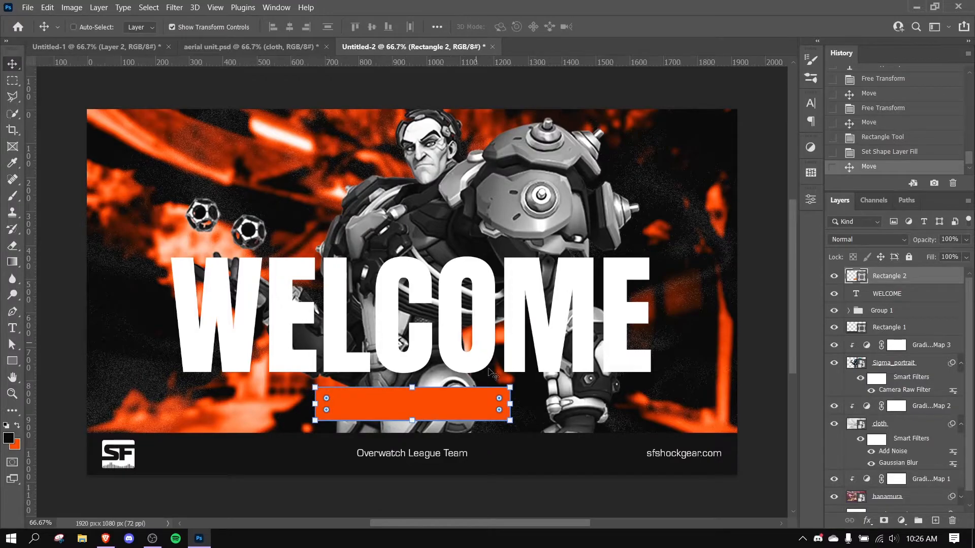
pyautogui.press('t')
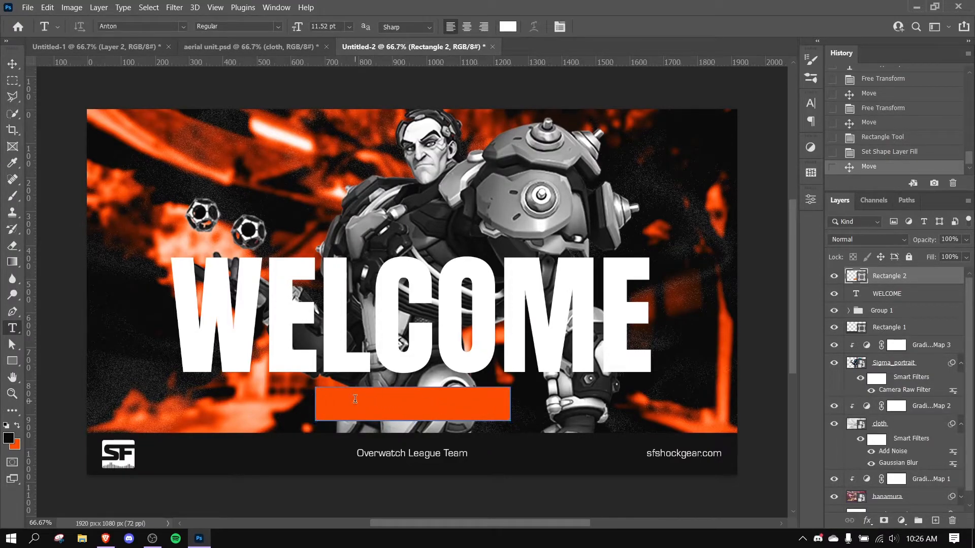
pyautogui.click(457, 401)
pyautogui.click(585, 27)
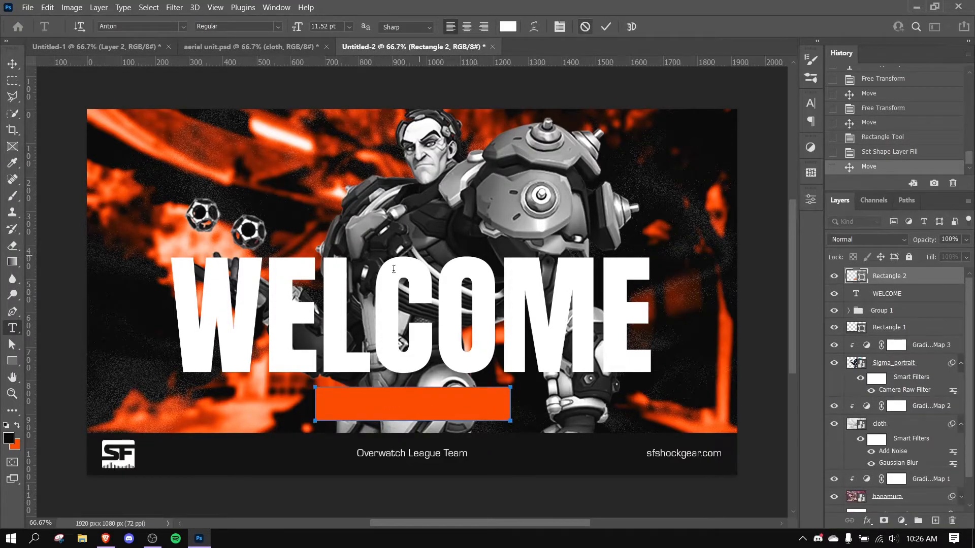
pyautogui.click(359, 332)
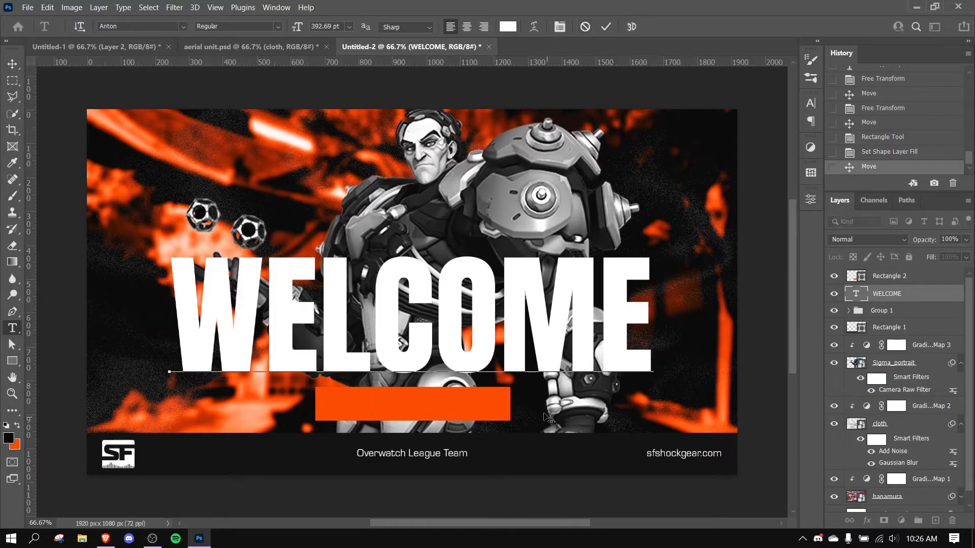
pyautogui.click(584, 26)
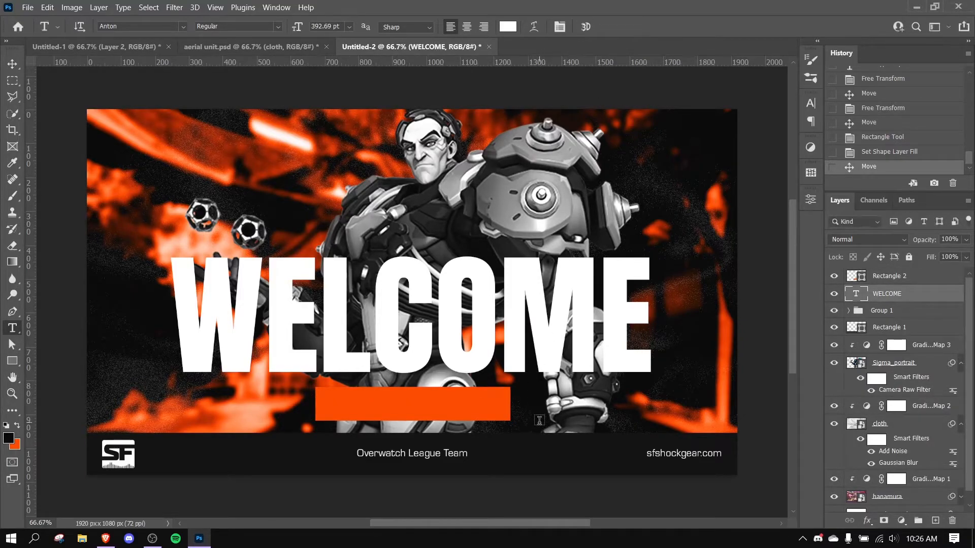
pyautogui.click(559, 355)
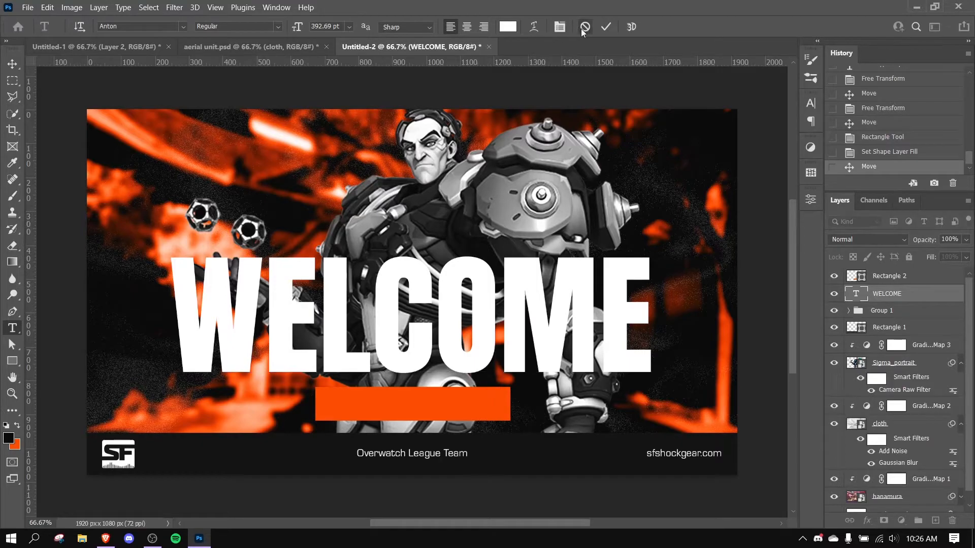
# Step: Add a white "SUPER" text layer near the orange rectangle and set its font to Eurostile Regular
pyautogui.click(563, 422)
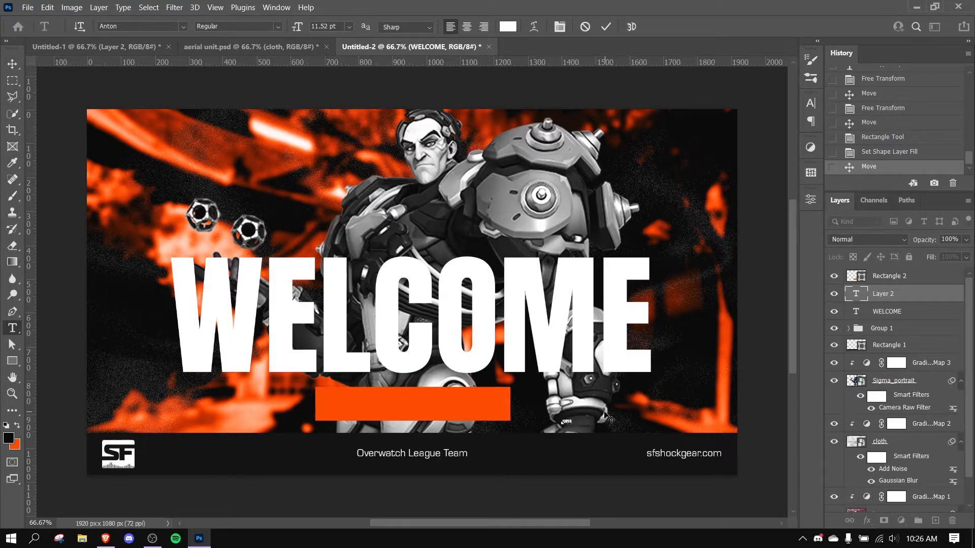
pyautogui.click(152, 25)
pyautogui.write('euro')
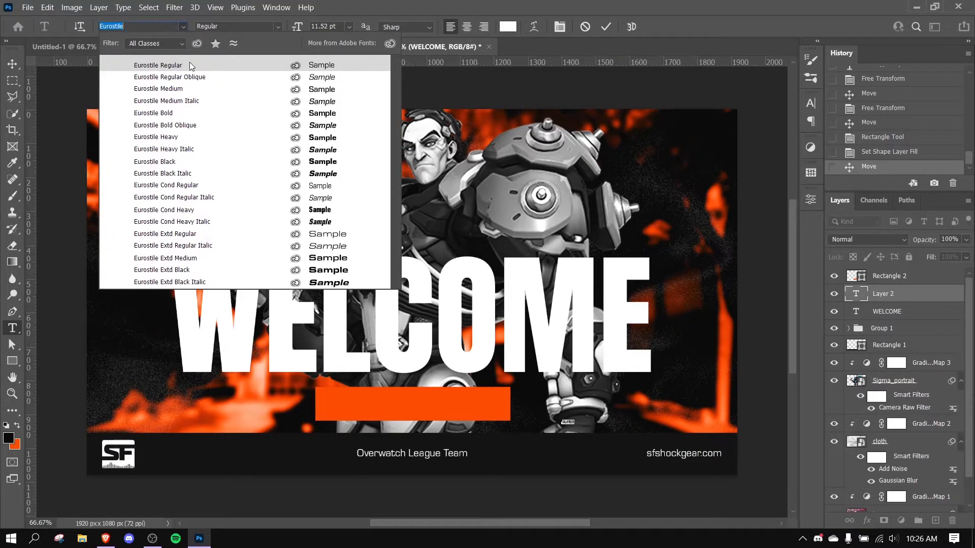
pyautogui.click(189, 63)
pyautogui.click(11, 63)
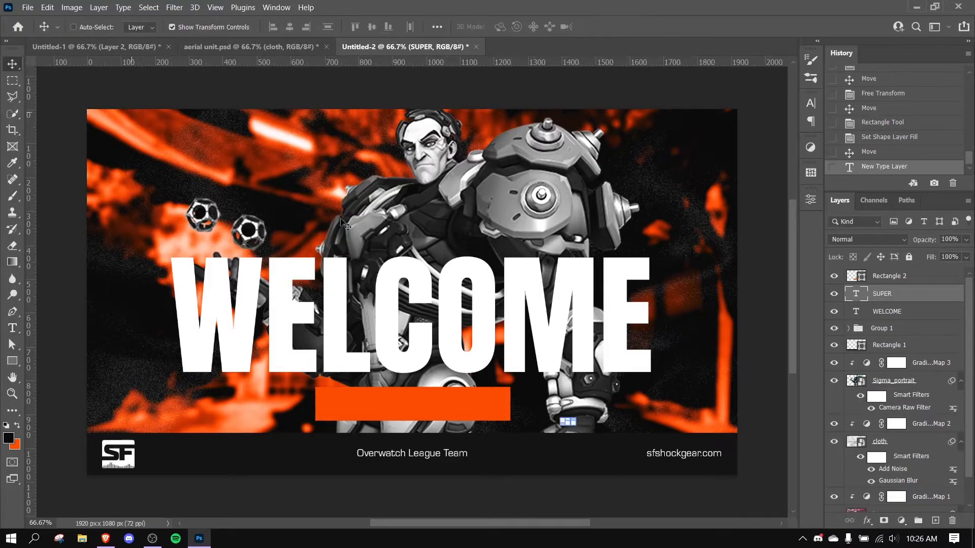
# Step: Move "SUPER" onto the orange rectangle, place its layer above the rectangle, and enlarge it to suit the box, as in aerial unit.psd
pyautogui.moveTo(599, 420); pyautogui.dragTo(437, 402)
pyautogui.moveTo(904, 289); pyautogui.dragTo(908, 276)
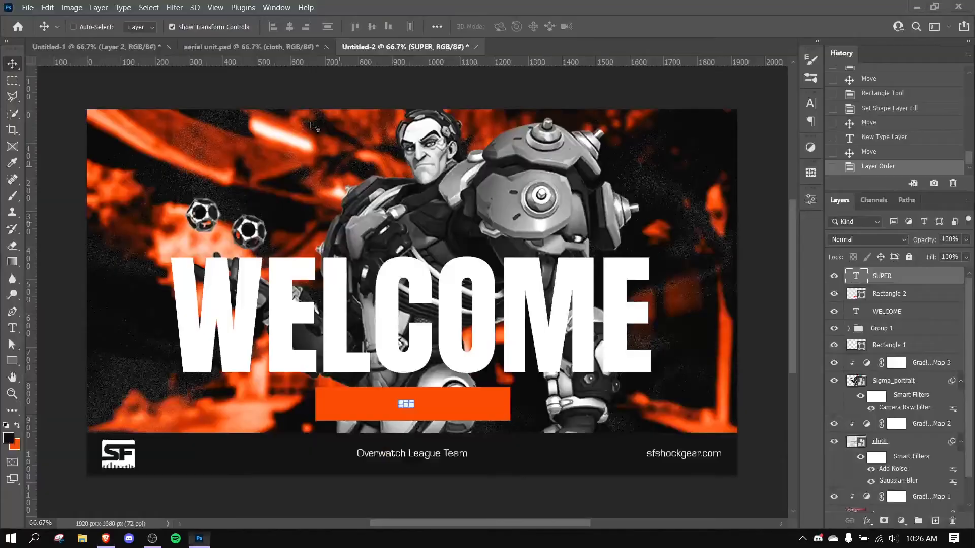
pyautogui.click(251, 50)
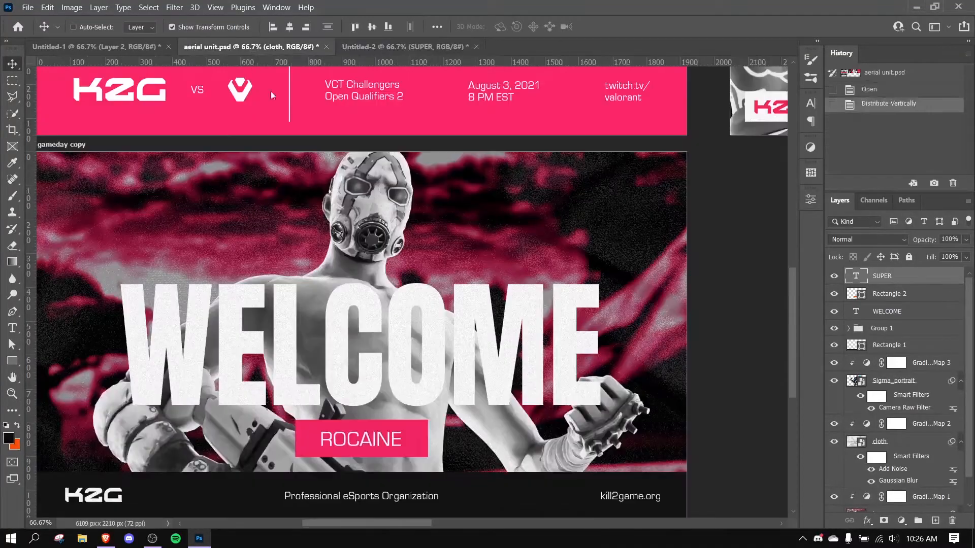
pyautogui.moveTo(354, 415); pyautogui.dragTo(437, 409)
pyautogui.hotkey('ctrl', 't')
pyautogui.press('Return')
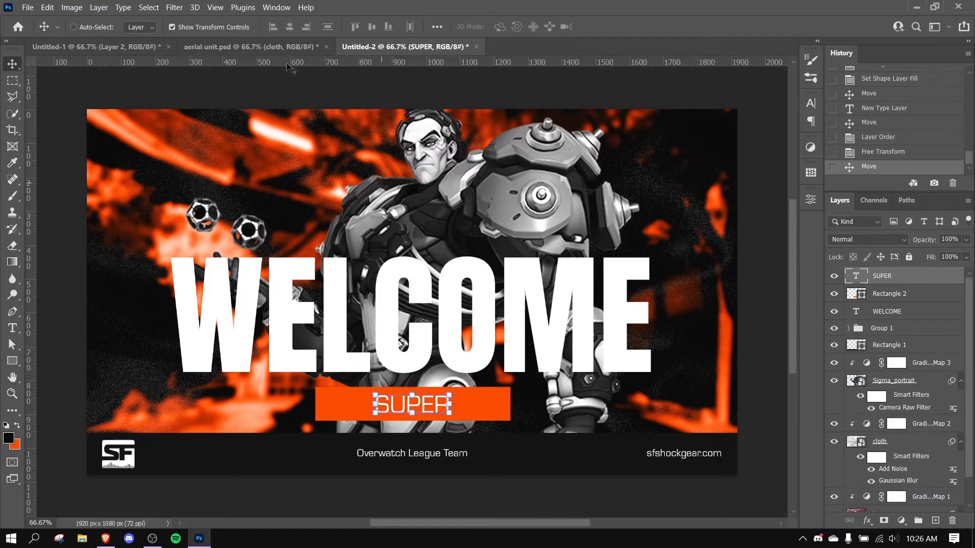
# Step: Narrow the orange rectangle evenly from both sides to match the reference name box, then scale "SUPER" down to about 93%
pyautogui.click(277, 46)
pyautogui.click(413, 48)
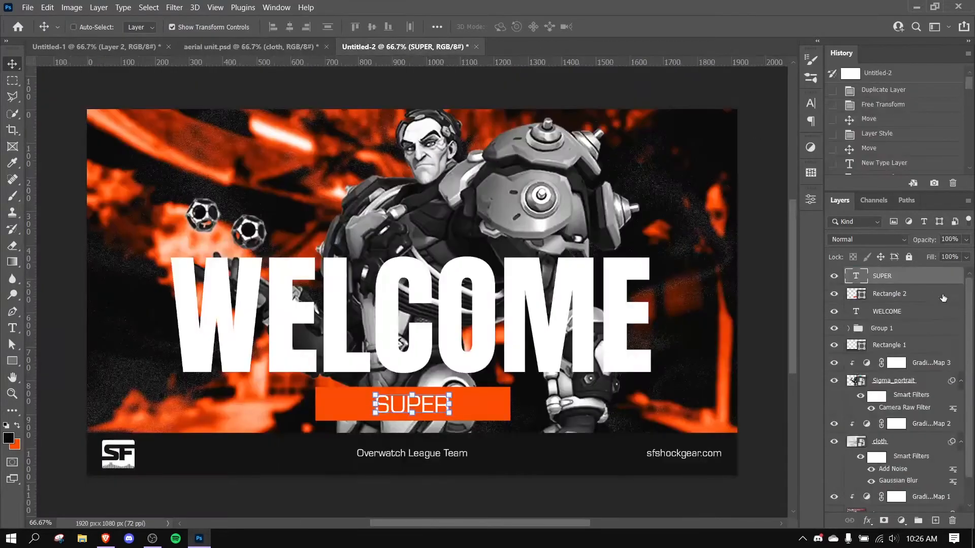
pyautogui.click(894, 296)
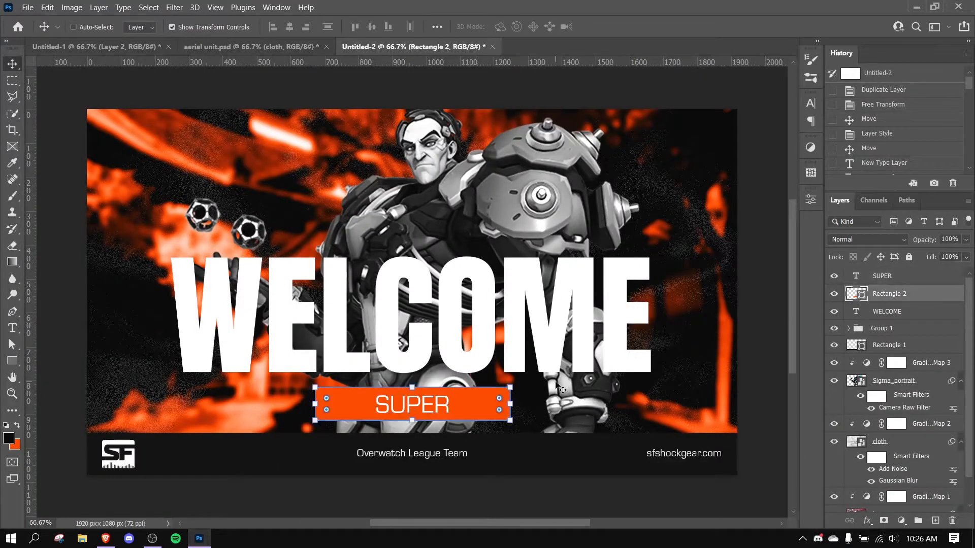
pyautogui.moveTo(510, 402); pyautogui.dragTo(447, 403)
pyautogui.press('Return')
pyautogui.click(445, 404)
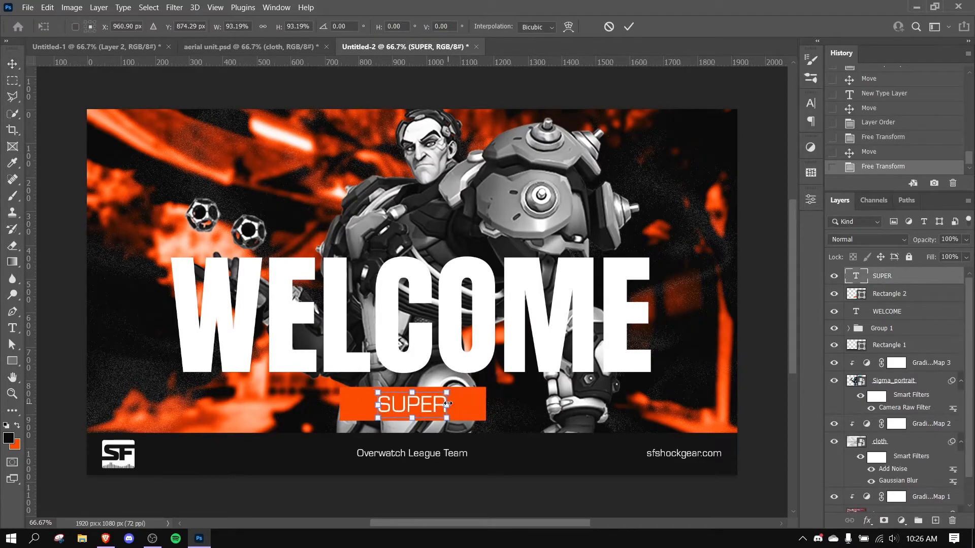
pyautogui.press('Return')
# Step: Align "SUPER" and the orange rectangle on their horizontal and vertical centers, then group the two layers
pyautogui.keyDown('shift'); pyautogui.click(897, 297); pyautogui.keyUp('shift')
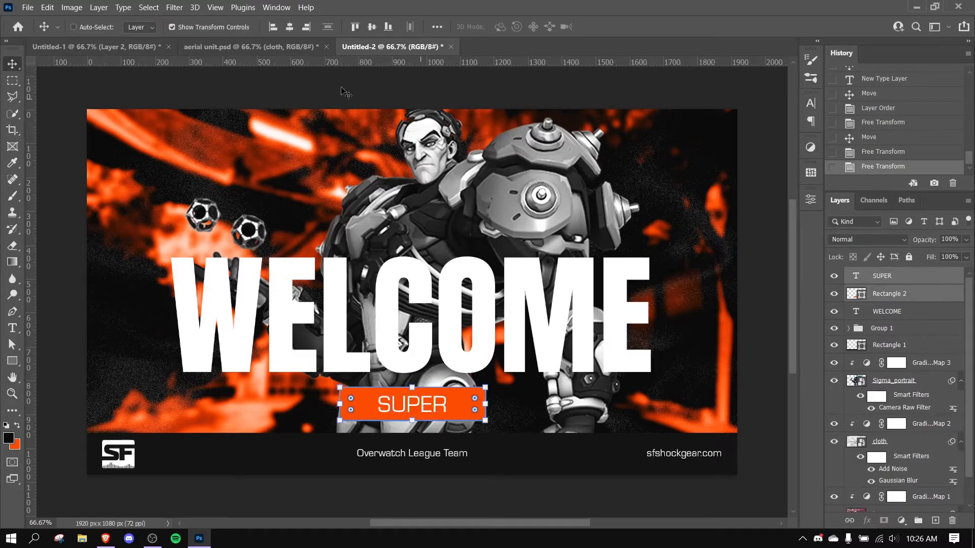
pyautogui.click(289, 27)
pyautogui.click(372, 27)
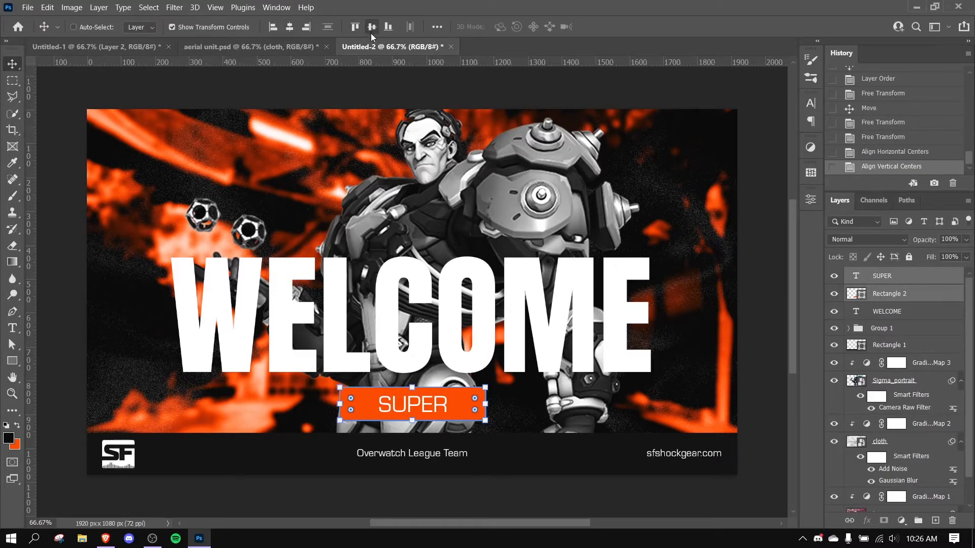
pyautogui.hotkey('ctrl', 'g')
# Step: Align the name-box group and the "WELCOME" text on their horizontal centers
pyautogui.click(886, 291)
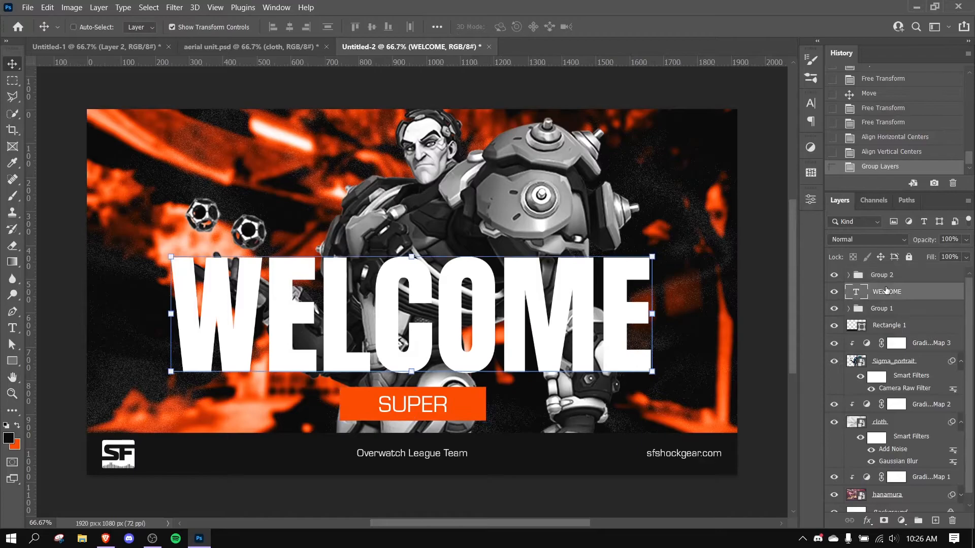
pyautogui.keyDown('shift'); pyautogui.click(889, 276); pyautogui.keyUp('shift')
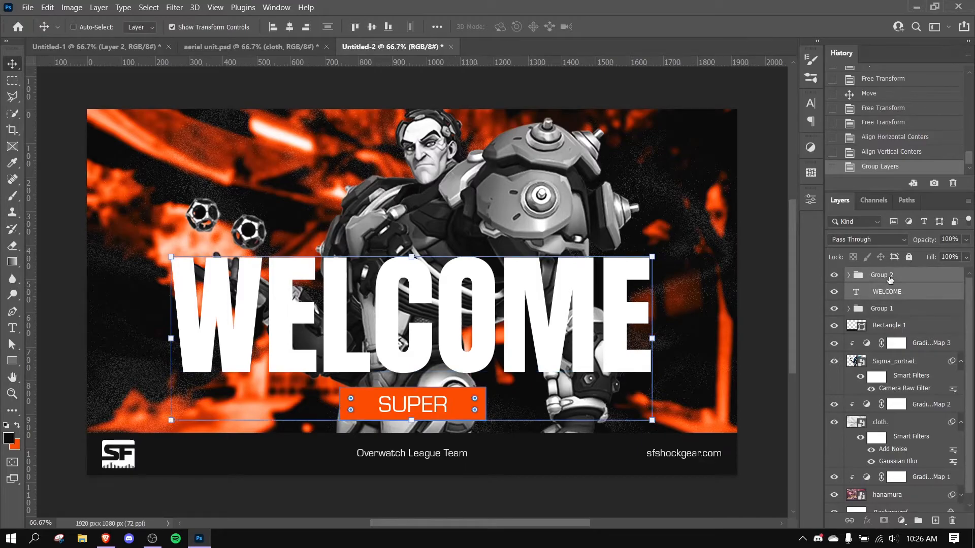
pyautogui.click(289, 27)
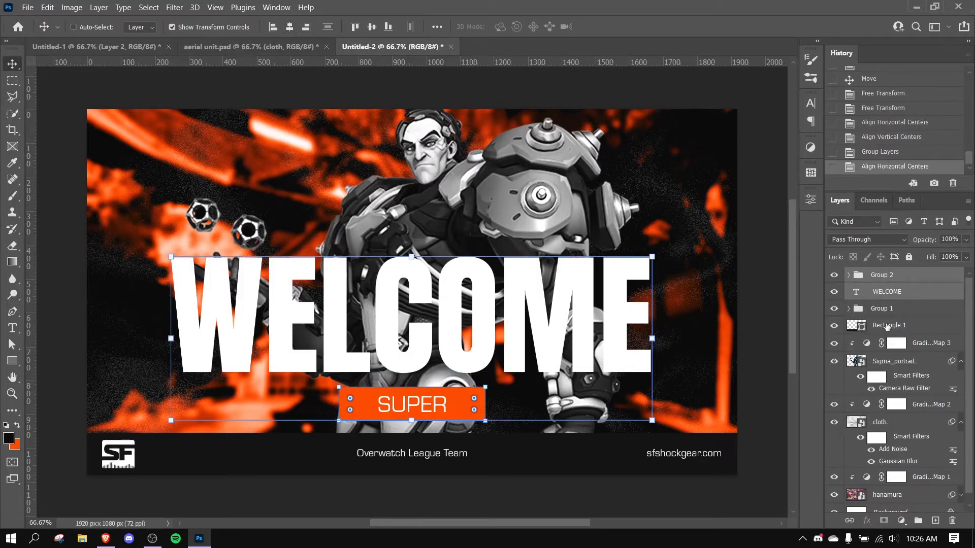
# Step: Distribute the name-box group, the "WELCOME" text and the footer group vertically
pyautogui.click(905, 305)
pyautogui.keyDown('shift'); pyautogui.click(886, 275); pyautogui.keyUp('shift')
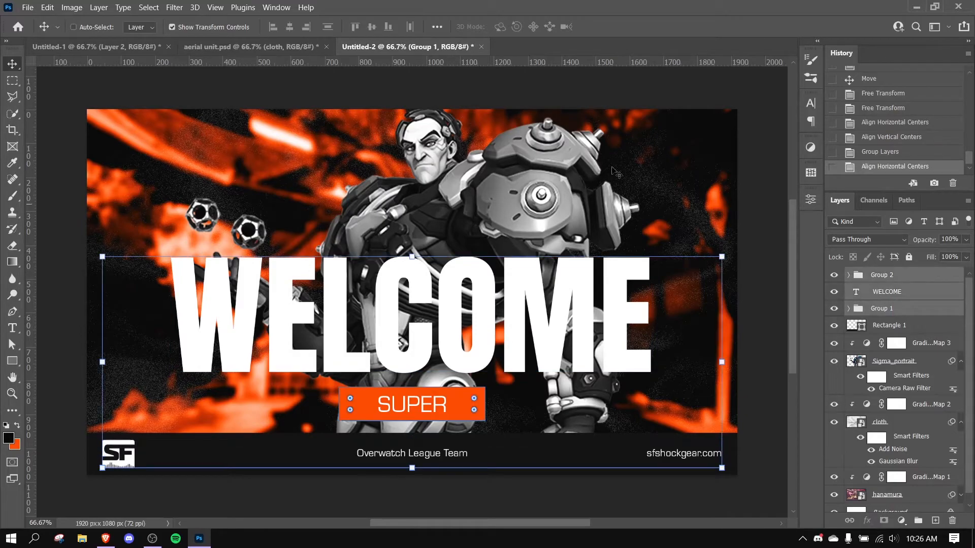
pyautogui.click(328, 26)
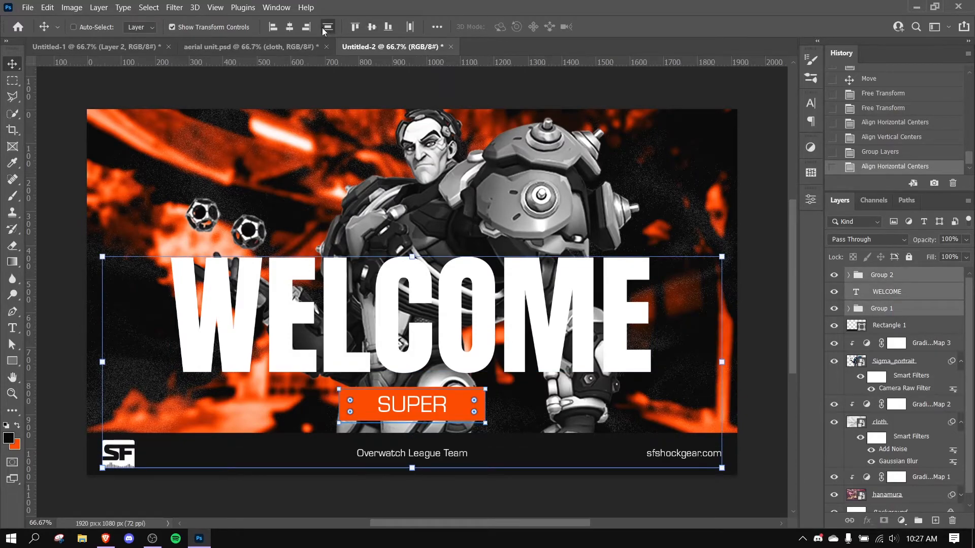
# Step: Compare the name box with the reference graphic, then scale the "SUPER" text down to about 87%
pyautogui.click(908, 292)
pyautogui.click(899, 276)
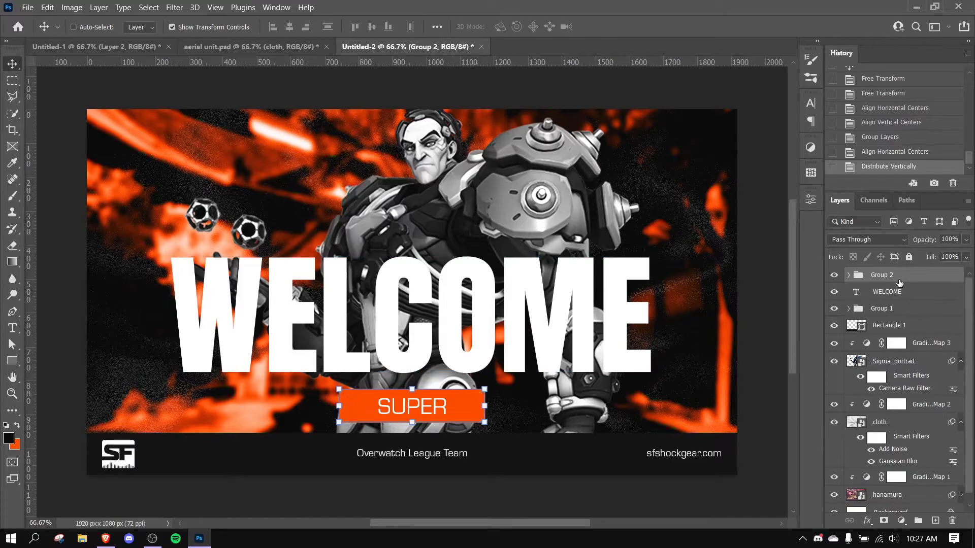
pyautogui.click(269, 47)
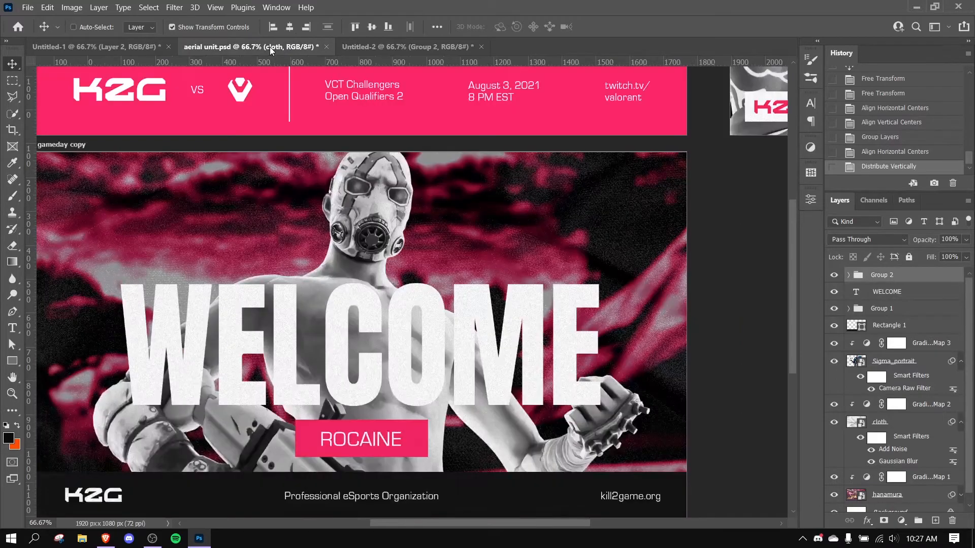
pyautogui.click(389, 49)
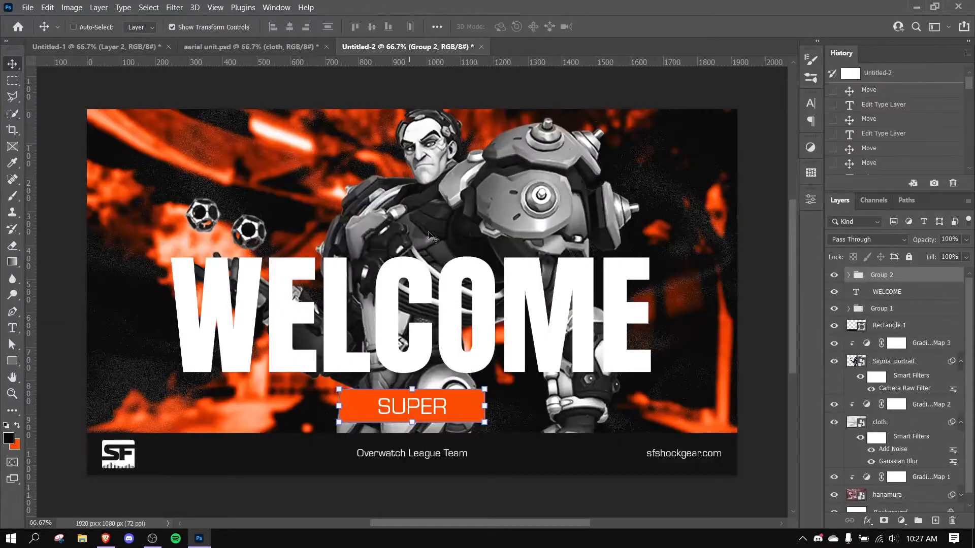
pyautogui.click(848, 274)
pyautogui.keyDown('ctrl'); pyautogui.click(436, 406); pyautogui.keyUp('ctrl')
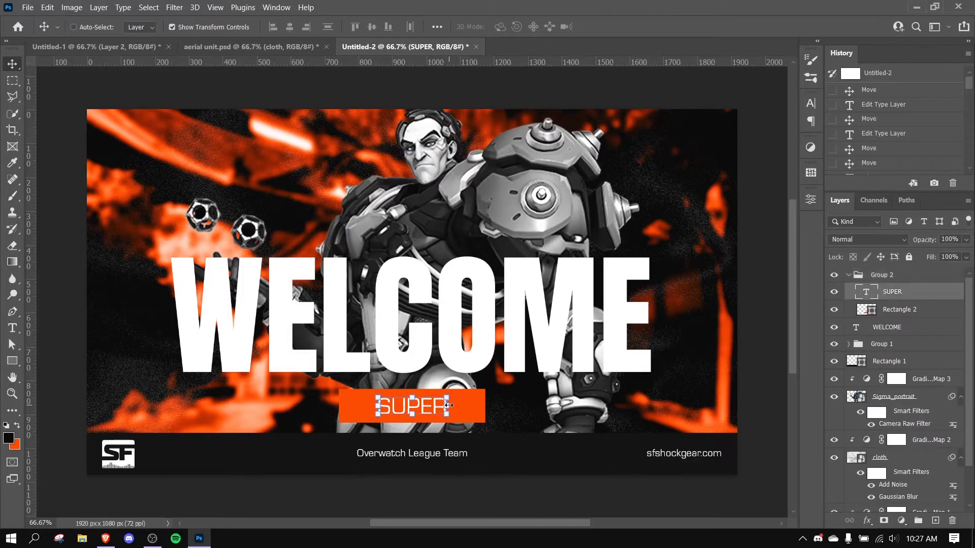
pyautogui.hotkey('ctrl', 't')
pyautogui.moveTo(445, 406); pyautogui.dragTo(443, 406)
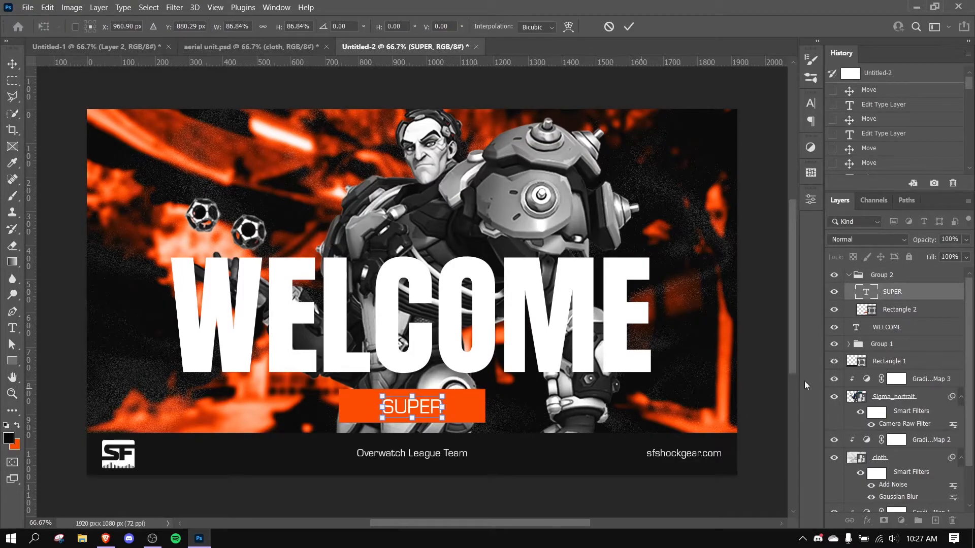
pyautogui.press('Return')
# Step: Narrow the orange rectangle behind "SUPER" evenly from both sides and collapse the name-box group
pyautogui.click(905, 311)
pyautogui.hotkey('ctrl', 't')
pyautogui.moveTo(485, 406)
pyautogui.mouseDown()
pyautogui.moveTo(458, 408)
pyautogui.moveTo(466, 409)
pyautogui.mouseUp()
pyautogui.press('Return')
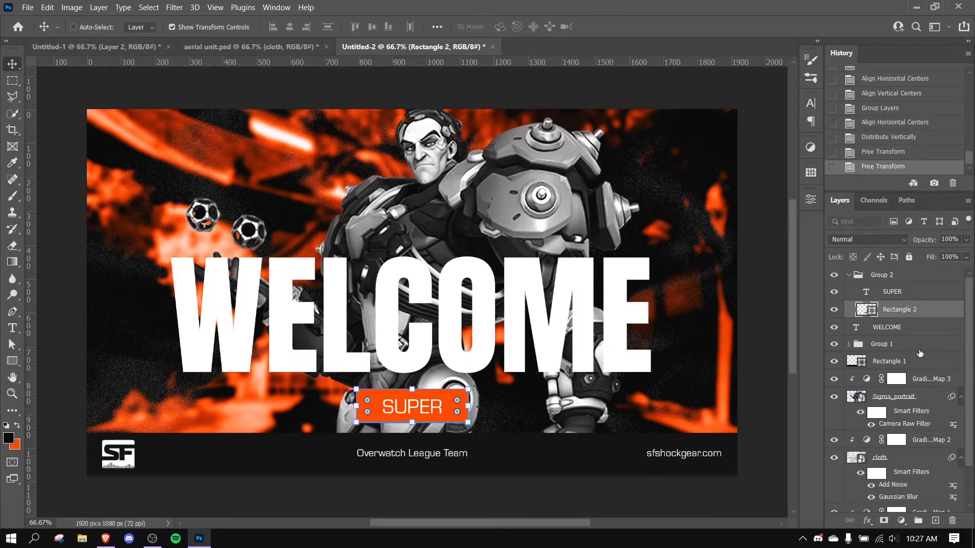
pyautogui.click(917, 347)
pyautogui.click(908, 327)
pyautogui.click(863, 292)
pyautogui.click(863, 276)
pyautogui.click(847, 274)
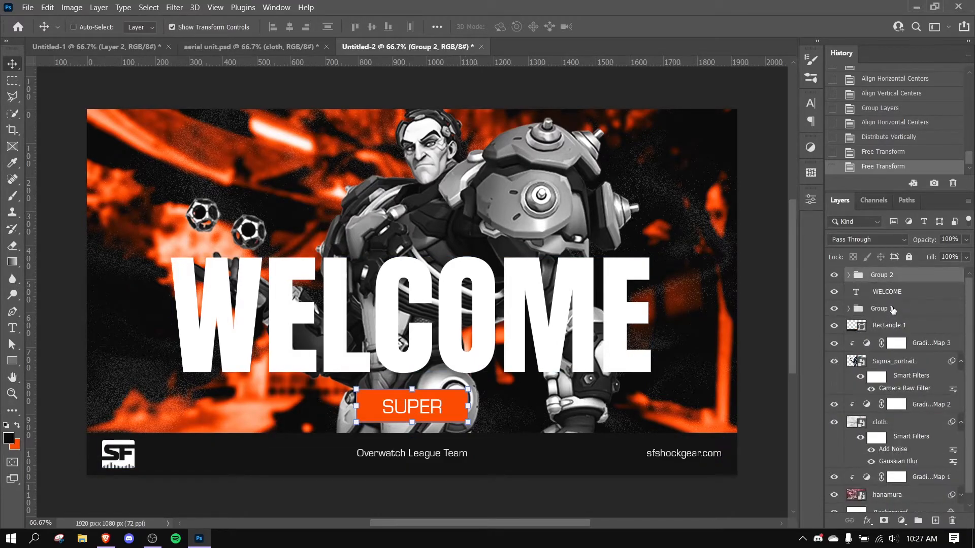
# Step: Group the footer contents with the footer rectangle, then group the result with the "WELCOME" text and the name-box group
pyautogui.click(888, 293)
pyautogui.click(888, 277)
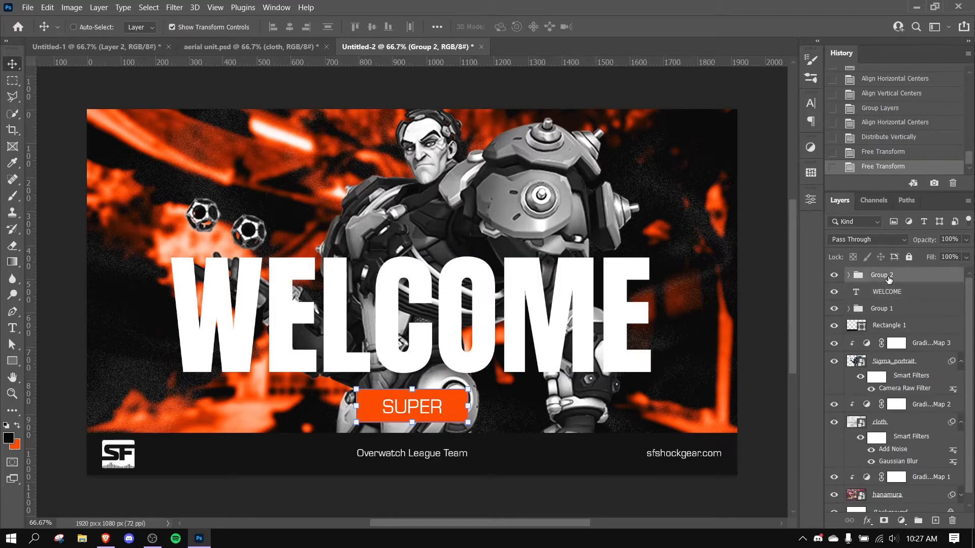
pyautogui.keyDown('shift'); pyautogui.click(889, 307); pyautogui.keyUp('shift')
pyautogui.click(890, 326)
pyautogui.keyDown('shift'); pyautogui.click(893, 311); pyautogui.keyUp('shift')
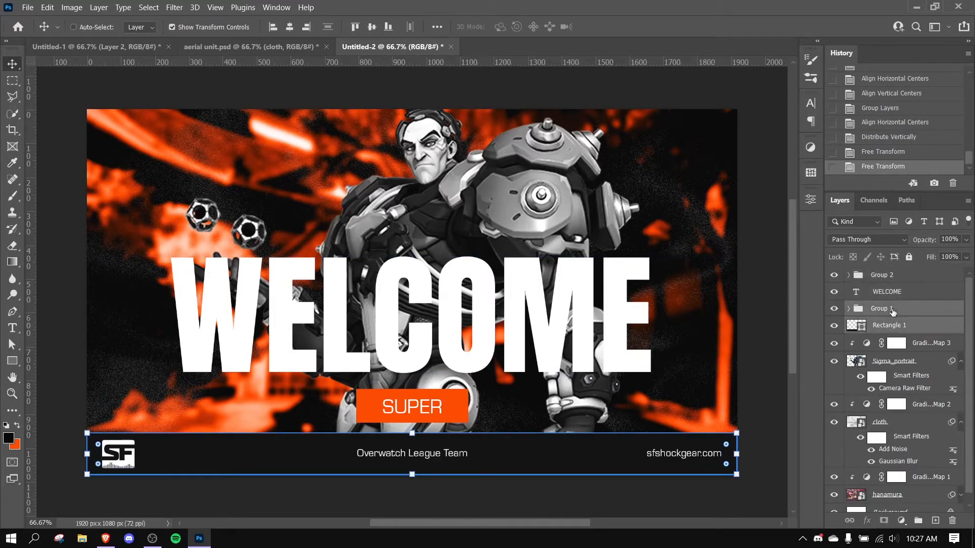
pyautogui.hotkey('ctrl', 'g')
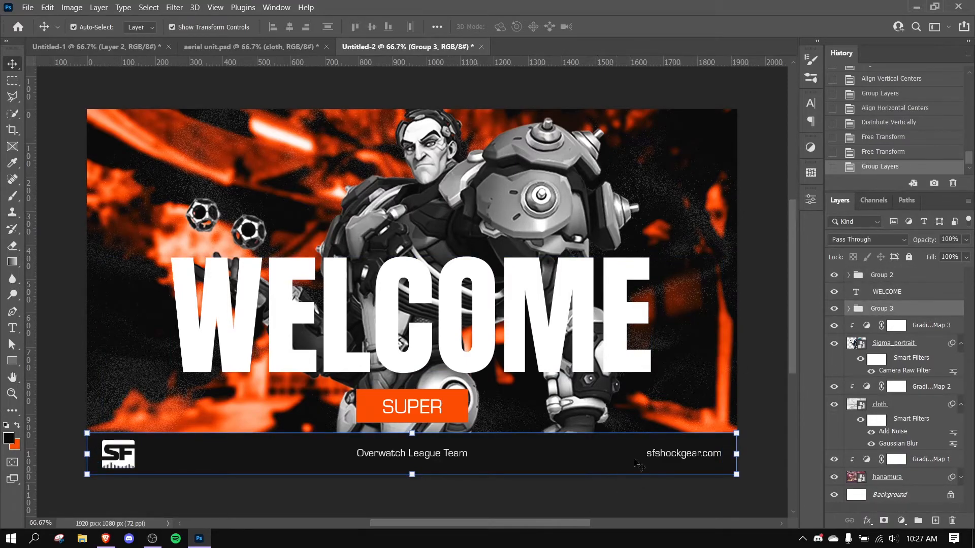
pyautogui.keyDown('shift'); pyautogui.click(913, 275); pyautogui.keyUp('shift')
pyautogui.hotkey('ctrl', 'g')
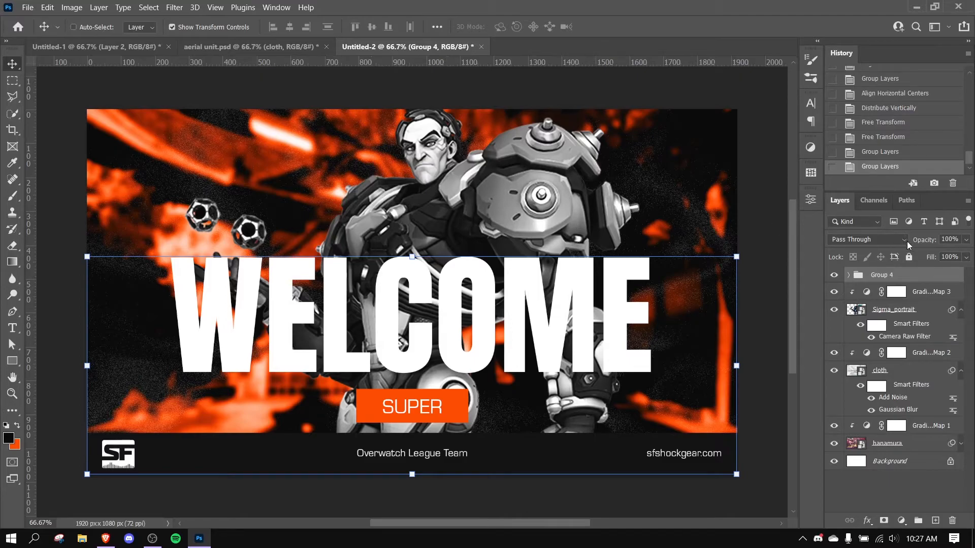
# Step: Group Sigma_portrait with its gradient map and move that group into the text-and-footer group, beneath the footer
pyautogui.click(919, 316)
pyautogui.keyDown('shift'); pyautogui.click(925, 296); pyautogui.keyUp('shift')
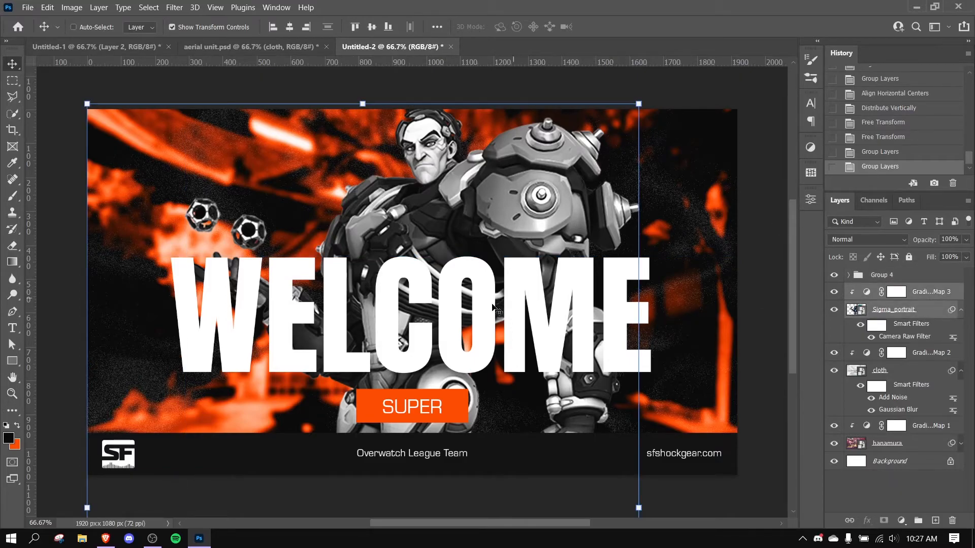
pyautogui.click(961, 310)
pyautogui.hotkey('ctrl', 'g')
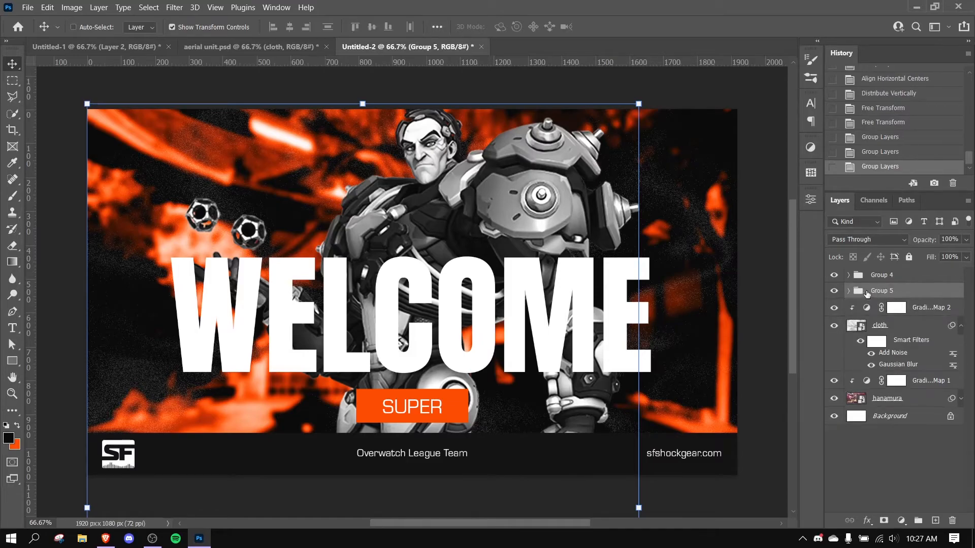
pyautogui.click(847, 275)
pyautogui.moveTo(882, 344); pyautogui.dragTo(884, 333)
pyautogui.click(848, 276)
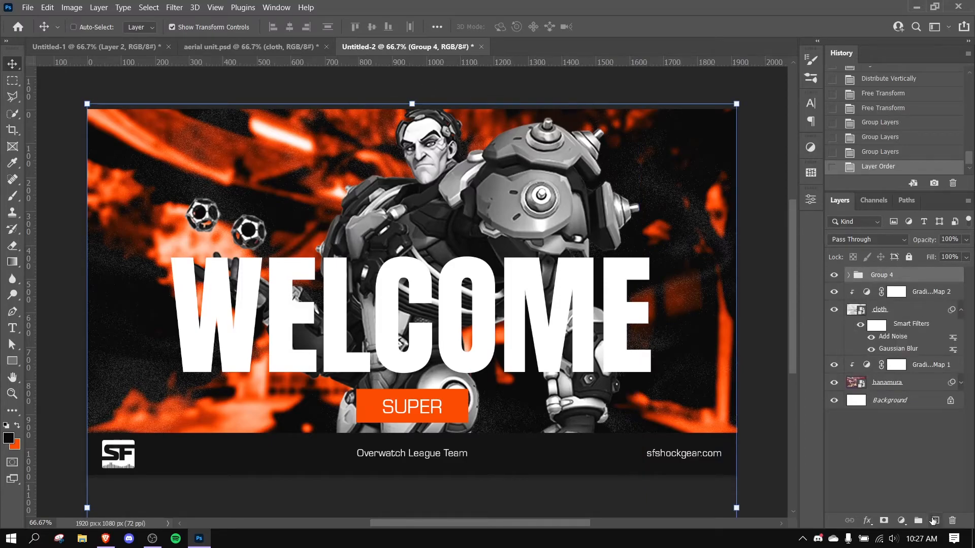
# Step: Add a new layer above the main group, fill it with black and clip it to the group
pyautogui.click(935, 520)
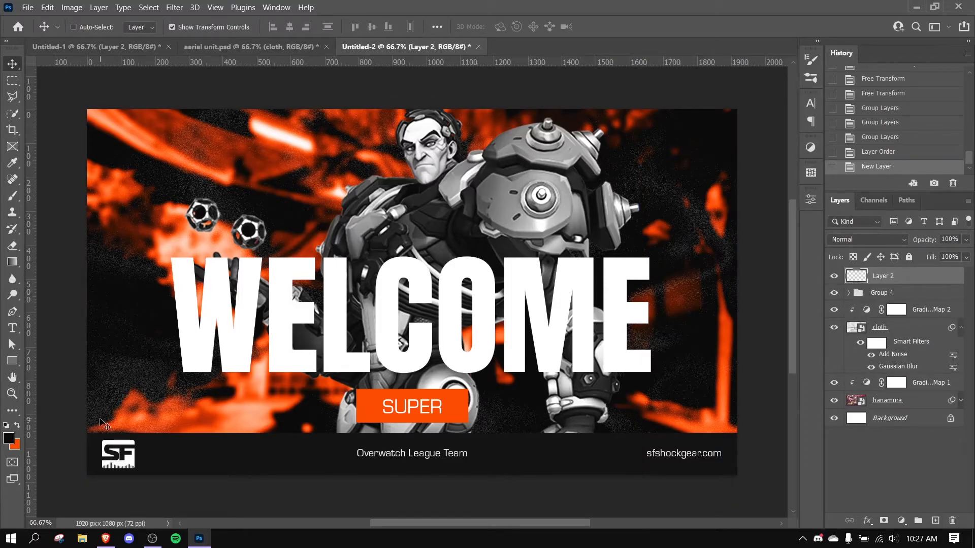
pyautogui.hotkey('alt', 'BackSpace')
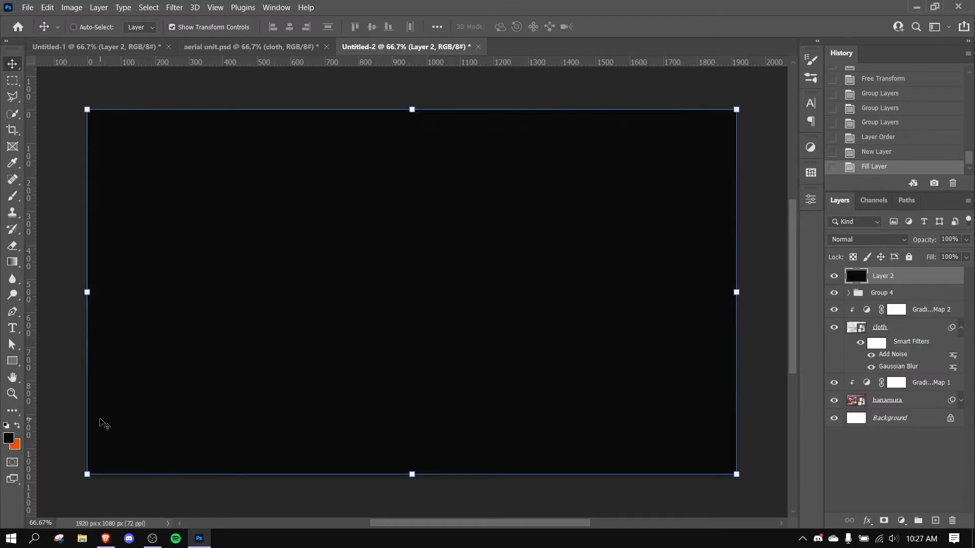
pyautogui.keyDown('alt'); pyautogui.click(903, 282); pyautogui.keyUp('alt')
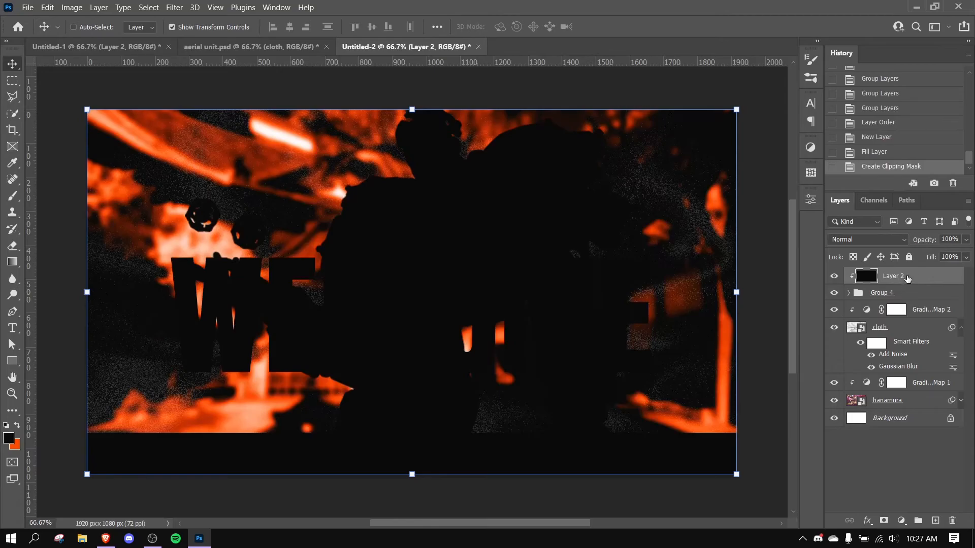
pyautogui.click(908, 297)
# Step: Apply Add Noise to the black layer with amount 400%, Gaussian distribution and Monochromatic
pyautogui.click(174, 7)
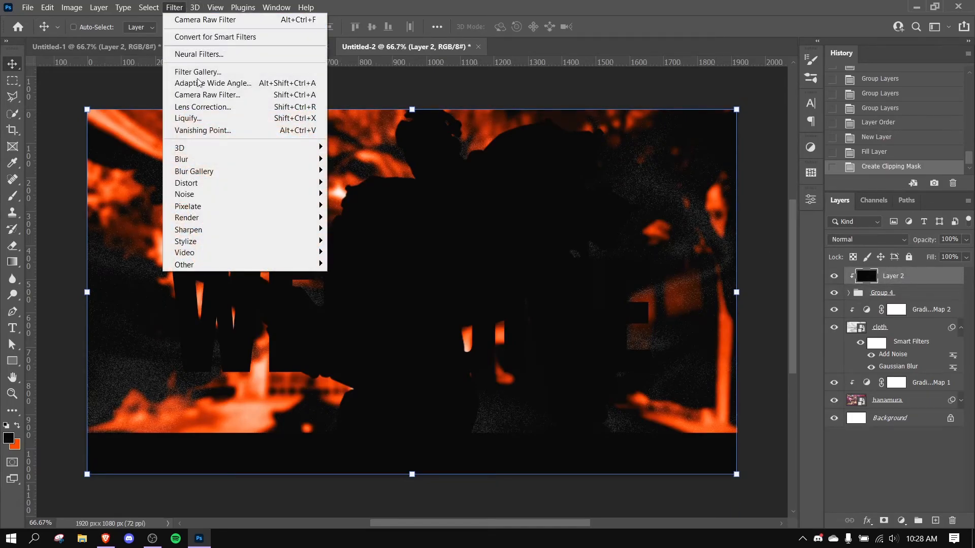
pyautogui.moveTo(304, 194)
pyautogui.click(384, 194)
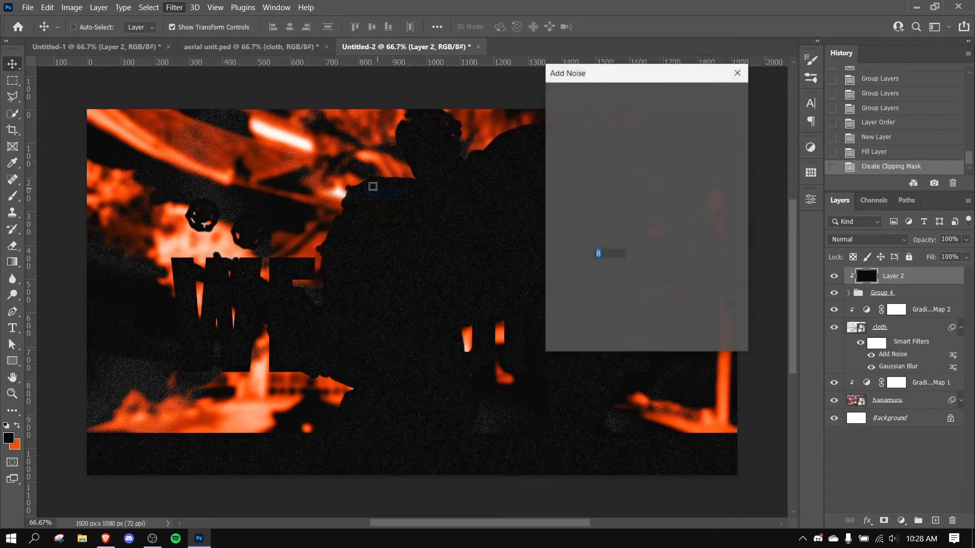
pyautogui.moveTo(570, 275); pyautogui.dragTo(710, 272)
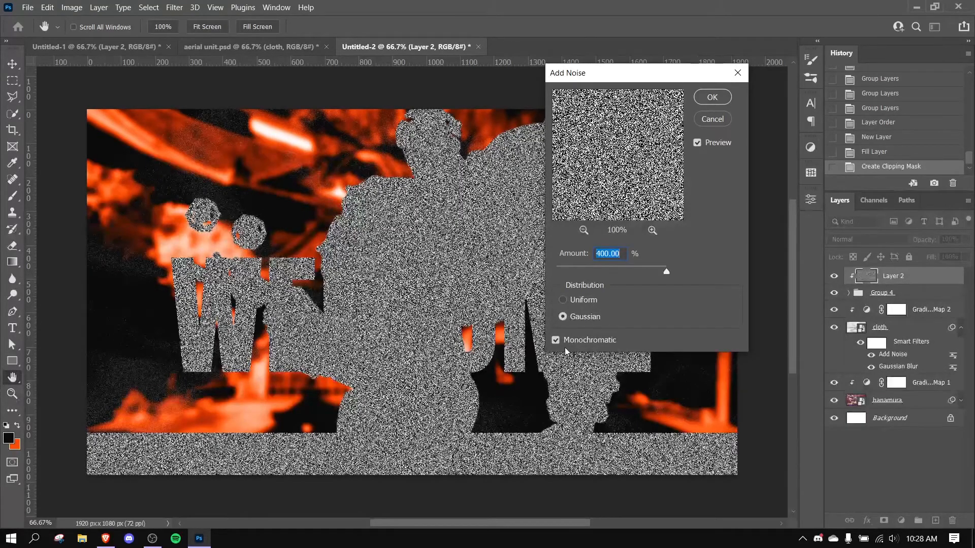
pyautogui.click(709, 104)
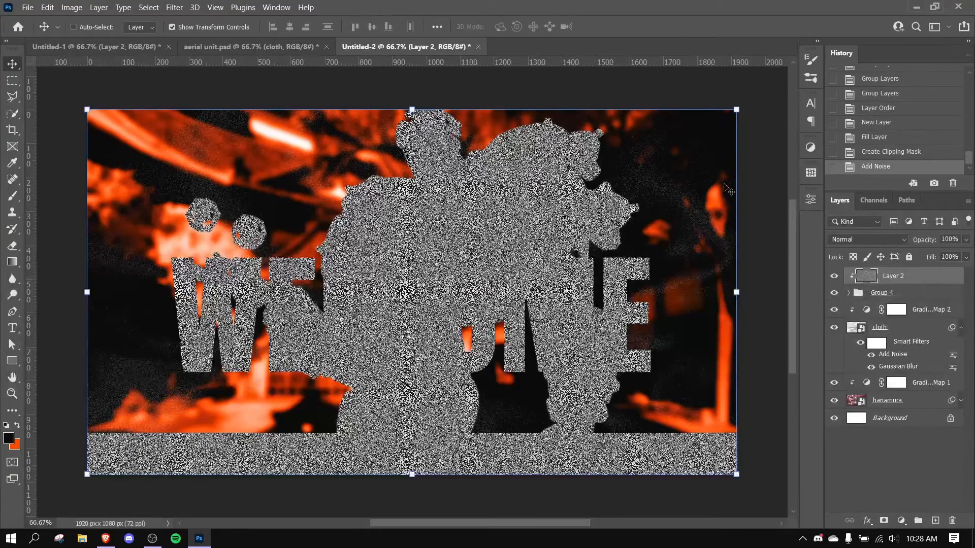
# Step: Check the noise layer settings in aerial unit.psd and set the new noise layer's blend mode to Linear Burn
pyautogui.click(260, 46)
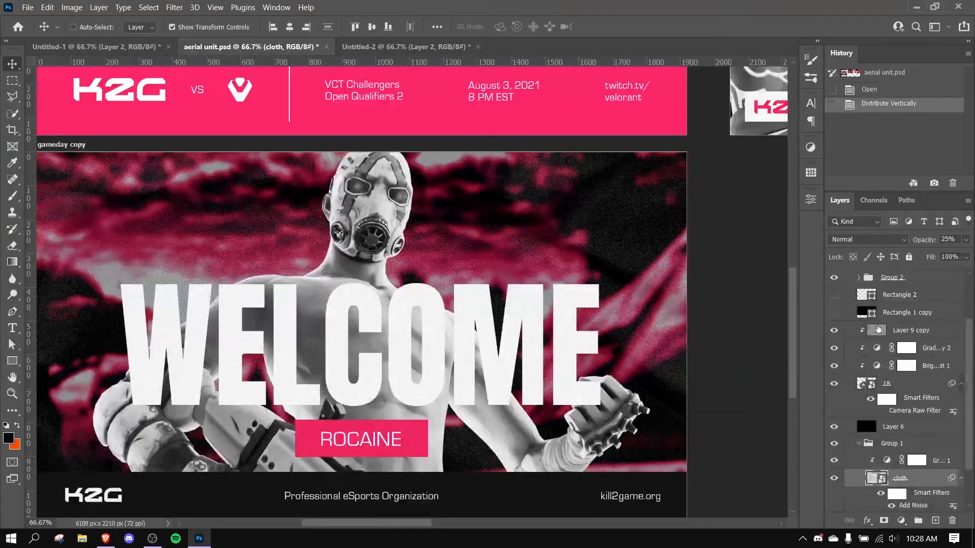
pyautogui.click(879, 329)
pyautogui.scroll(1, 883, 330)
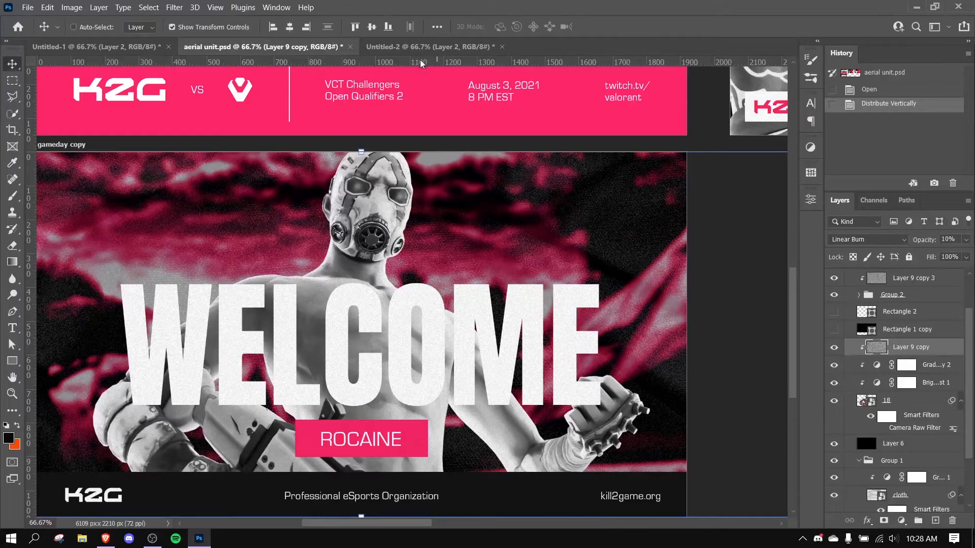
pyautogui.click(426, 47)
pyautogui.click(854, 239)
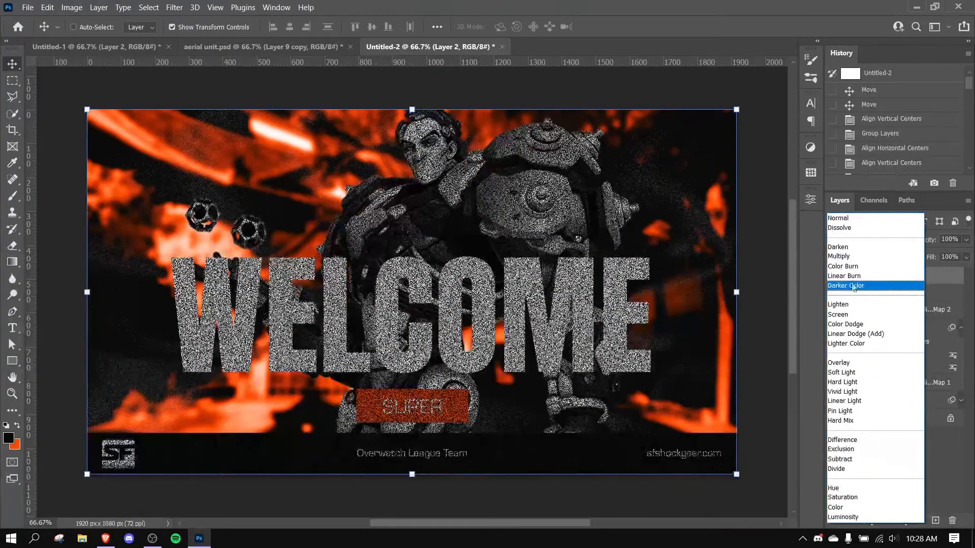
pyautogui.click(853, 275)
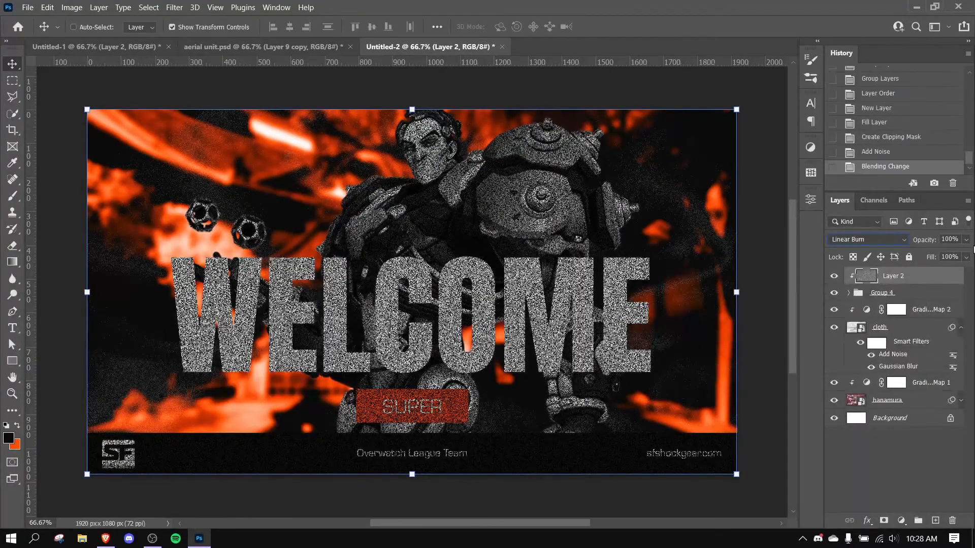
# Step: Try the noise layer at 20% opacity, then set its opacity to 10%
pyautogui.click(965, 240)
pyautogui.moveTo(918, 254); pyautogui.dragTo(909, 254)
pyautogui.click(945, 240)
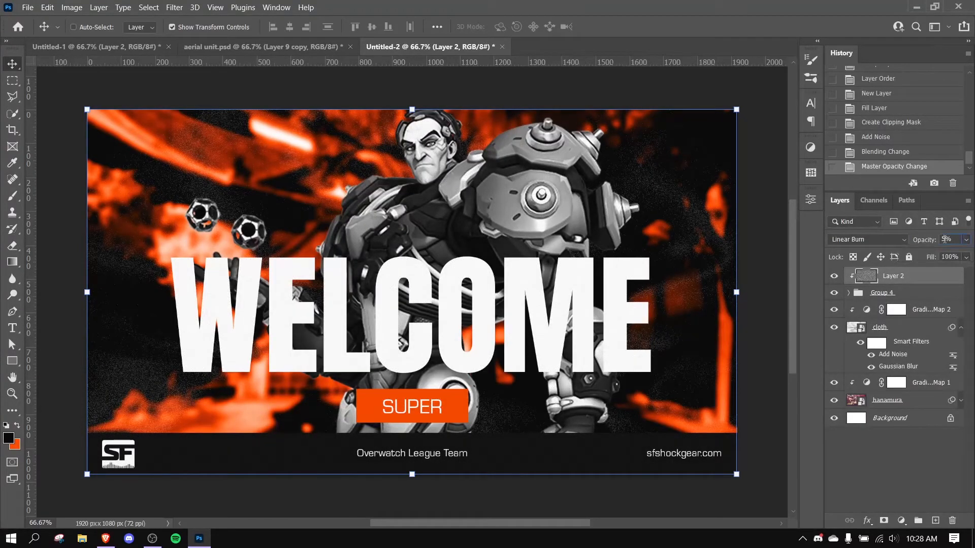
pyautogui.write('20')
pyautogui.press('Return')
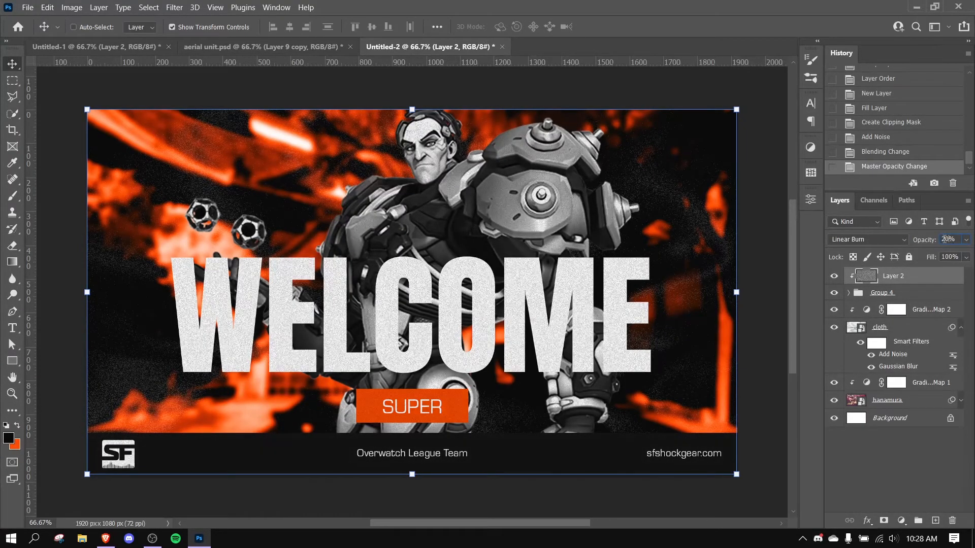
pyautogui.write('10')
pyautogui.press('Return')
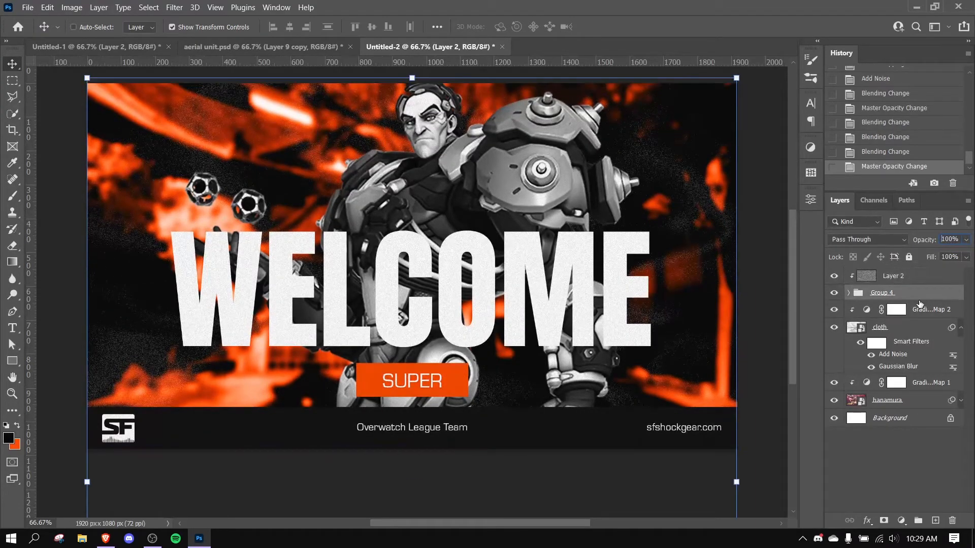
# Step: Review the hanamura layer's smart filters, collapse the cloth layer's filter list and select the main group
pyautogui.click(920, 297)
pyautogui.moveTo(794, 330); pyautogui.dragTo(793, 322)
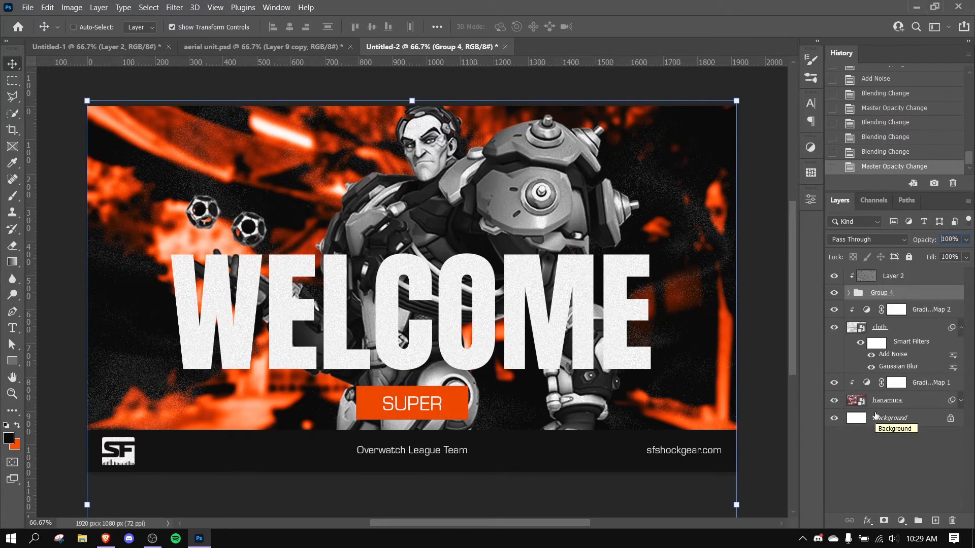
pyautogui.click(883, 401)
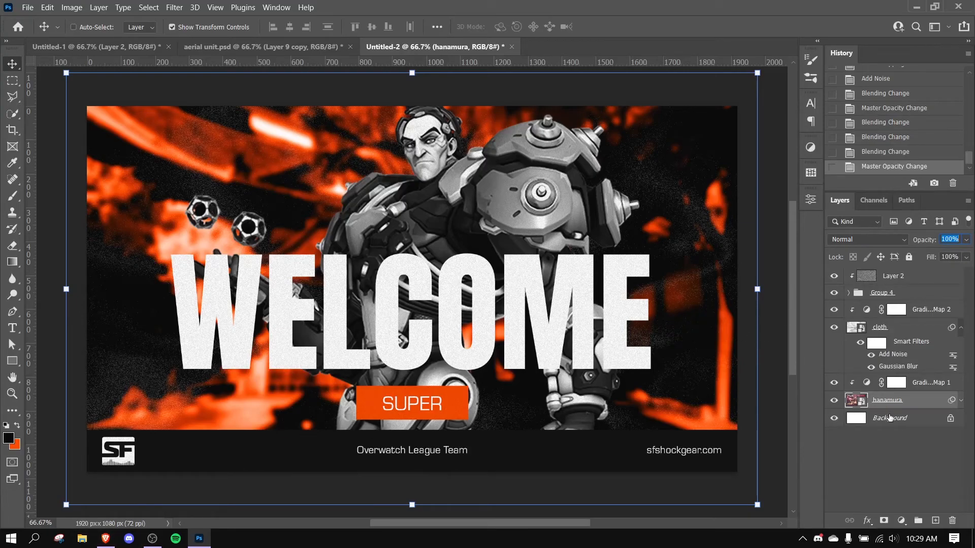
pyautogui.click(961, 401)
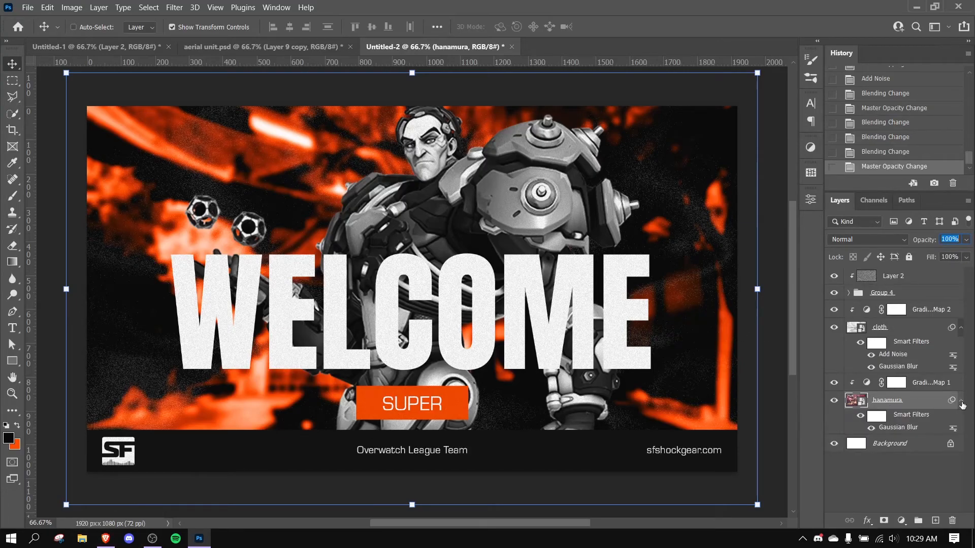
pyautogui.click(960, 401)
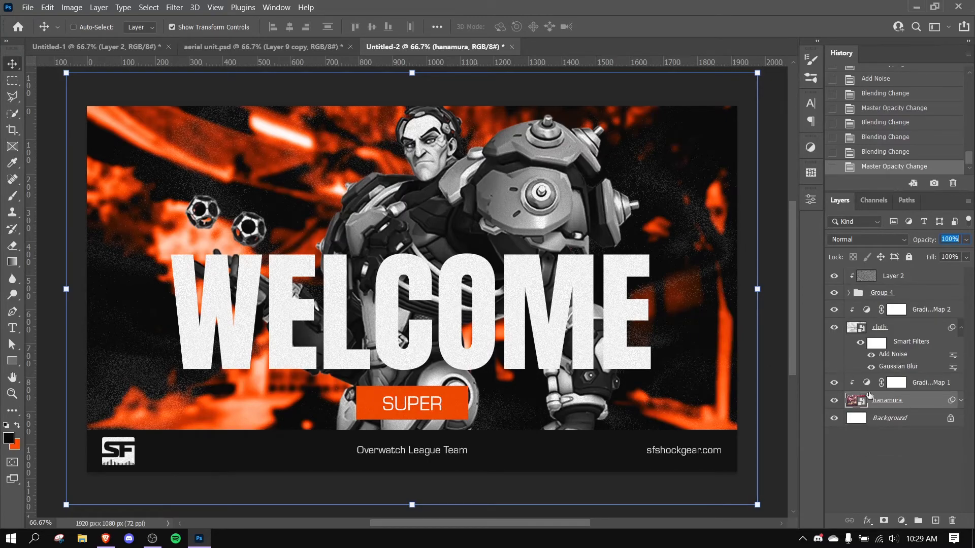
pyautogui.click(960, 327)
pyautogui.click(907, 291)
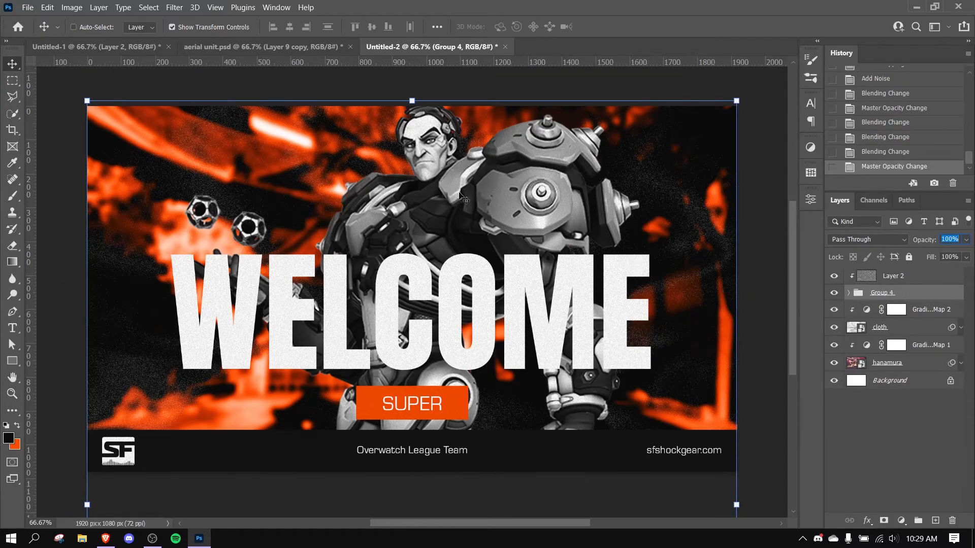